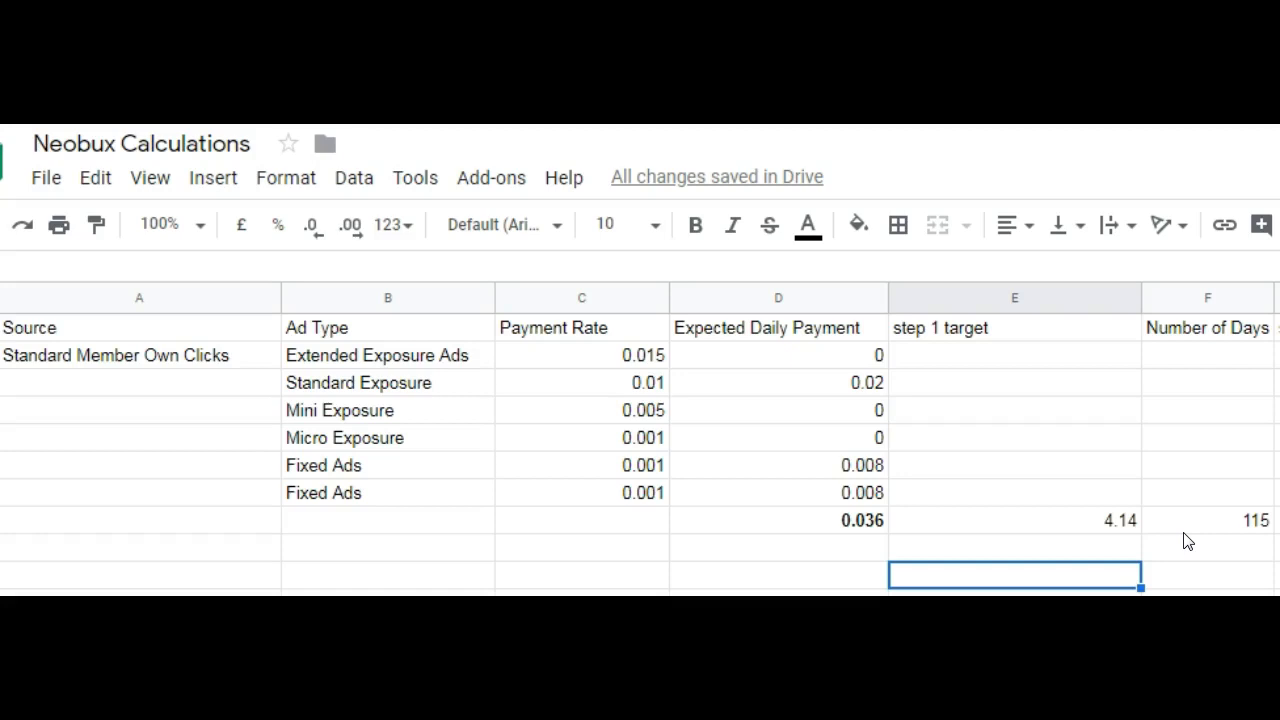
# Step: Set the step 1 target to 5 in the totals row of the Standard Member Own Clicks section
pyautogui.click(1099, 523)
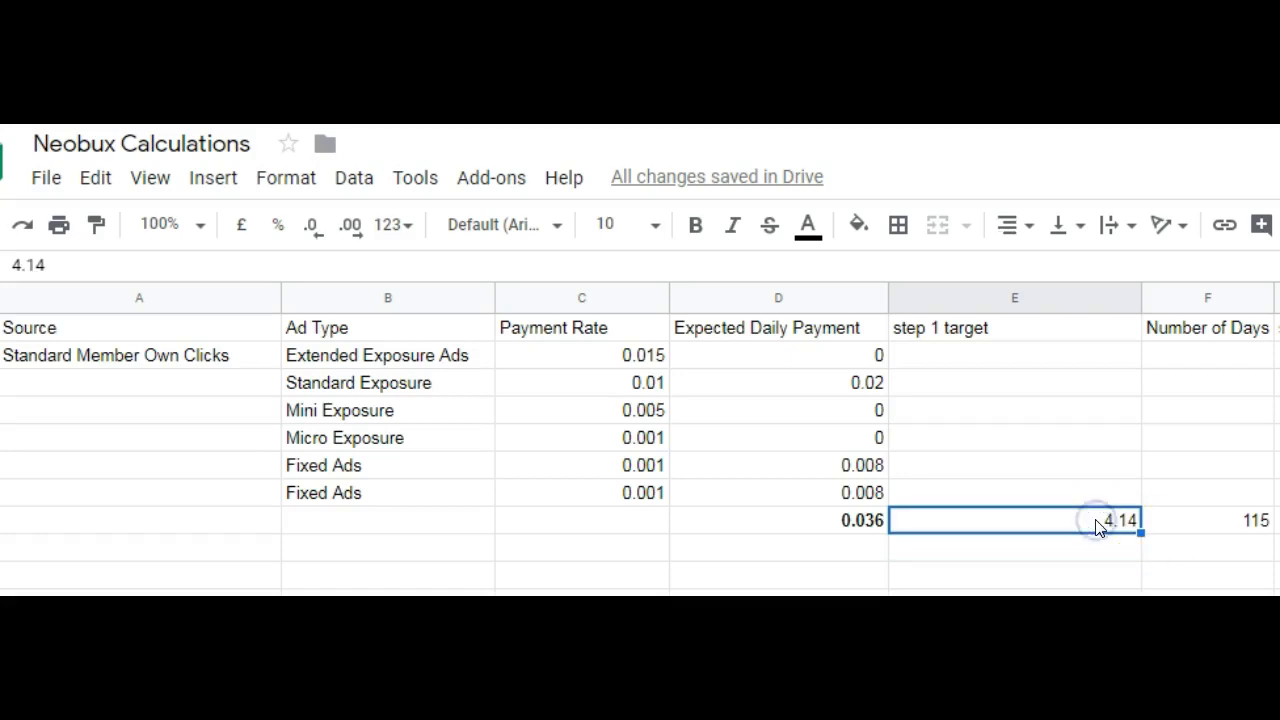
pyautogui.press('Delete')
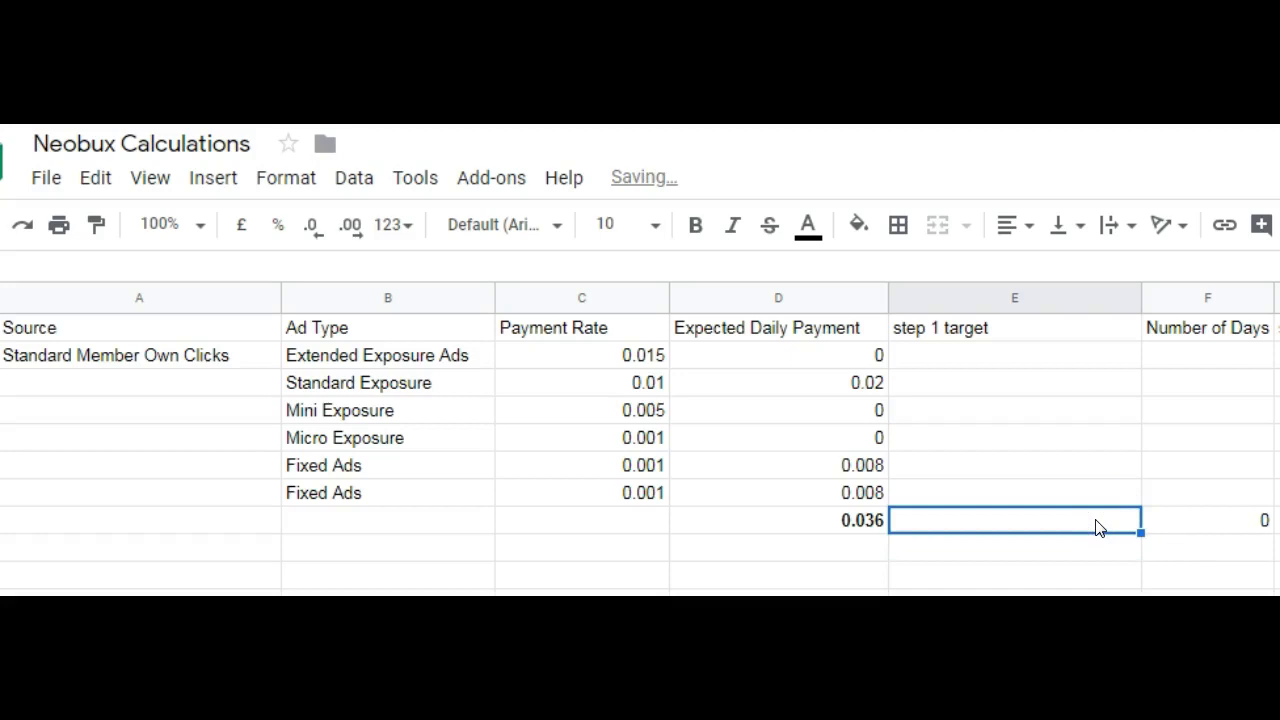
pyautogui.write('5')
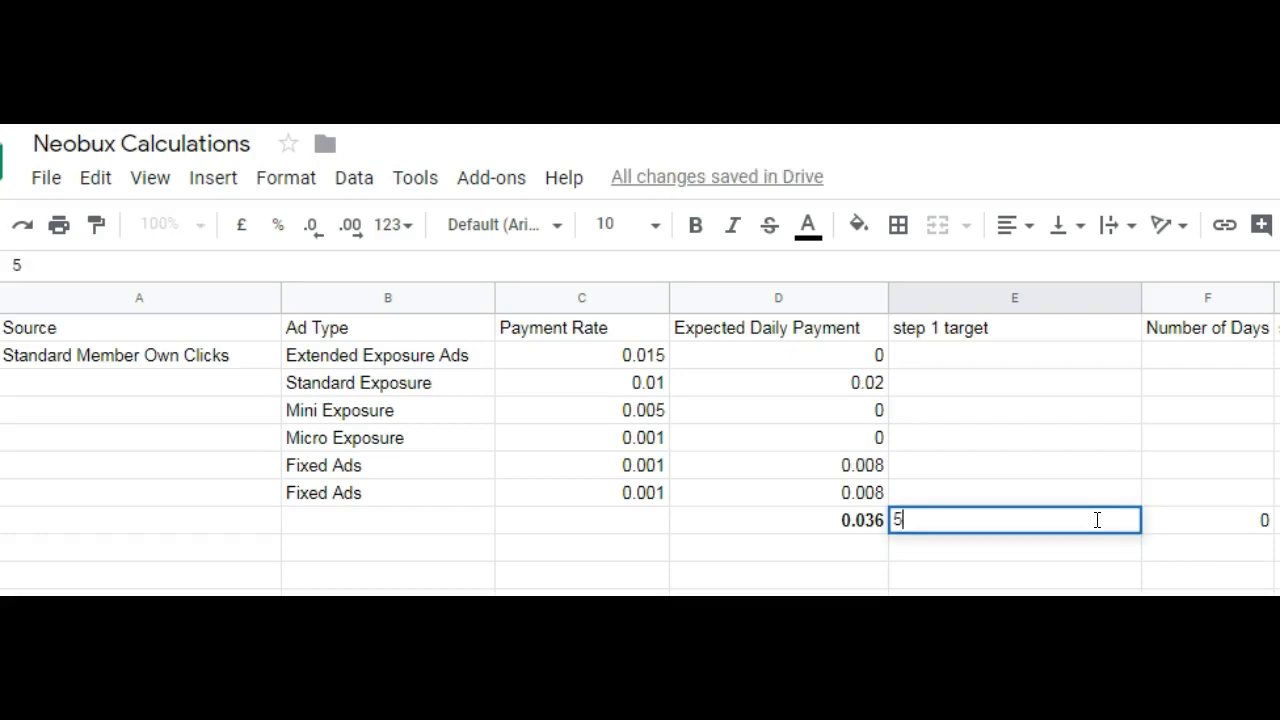
pyautogui.press('Return')
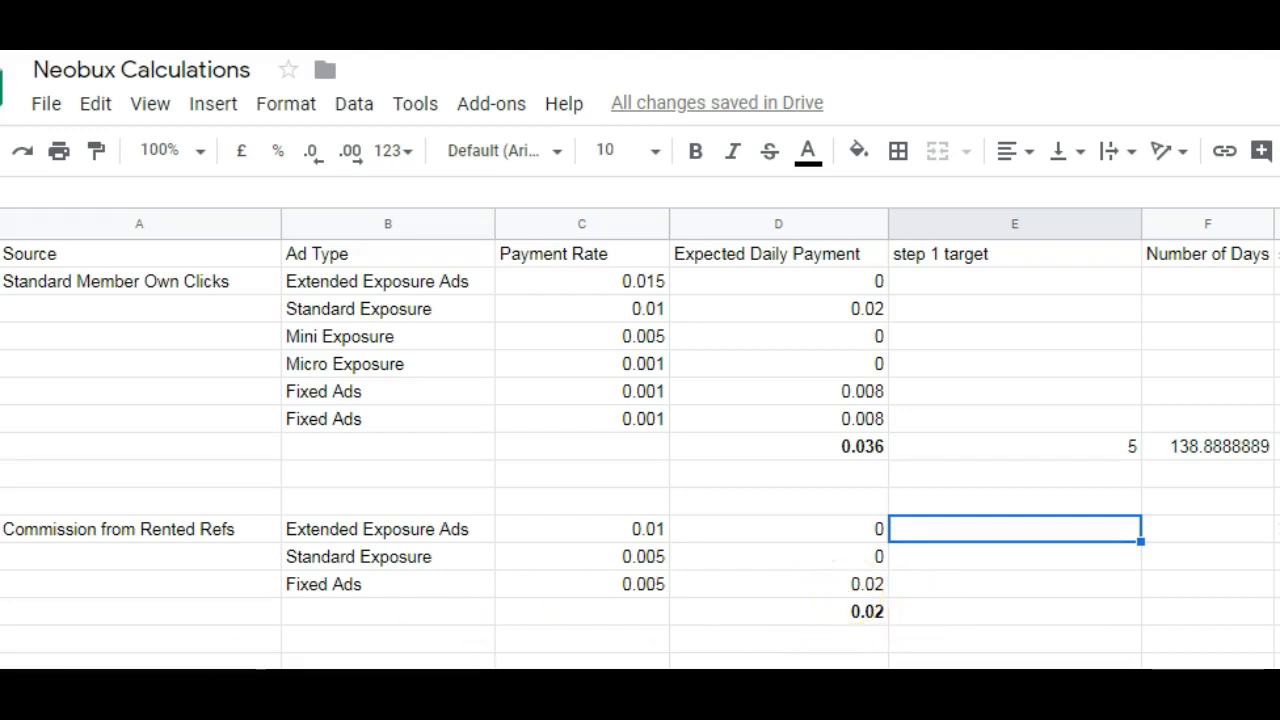
# Step: Compare the expected earnings for 3 and 9 rented referrals across the 240-day countdown, from the first day to the last
pyautogui.scroll(-4, 640, 455)
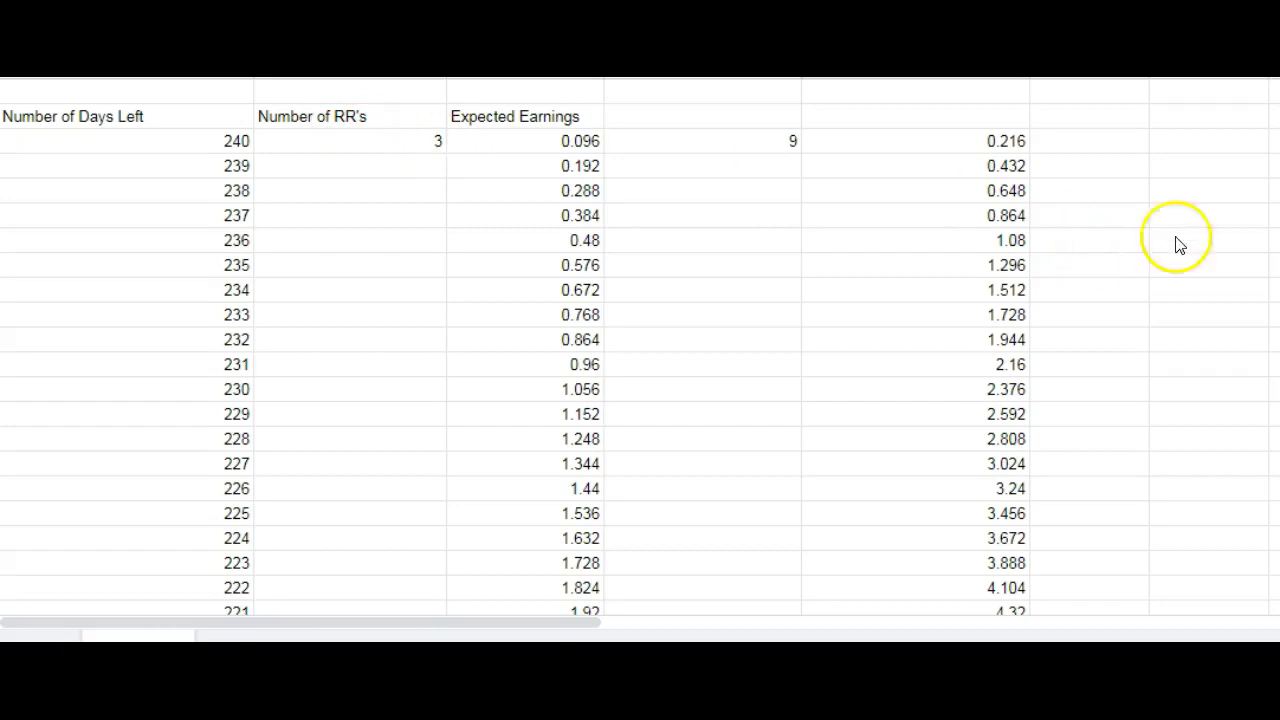
pyautogui.scroll(-20, 640, 350)
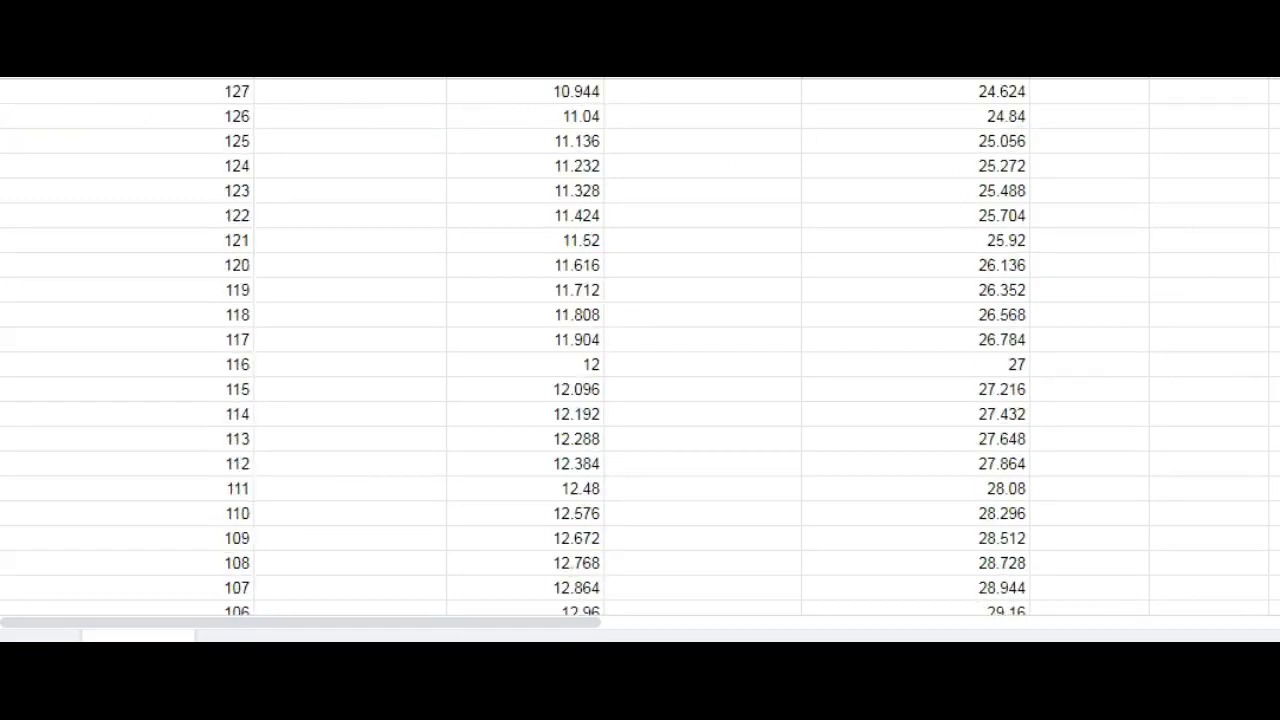
pyautogui.scroll(5, 640, 350)
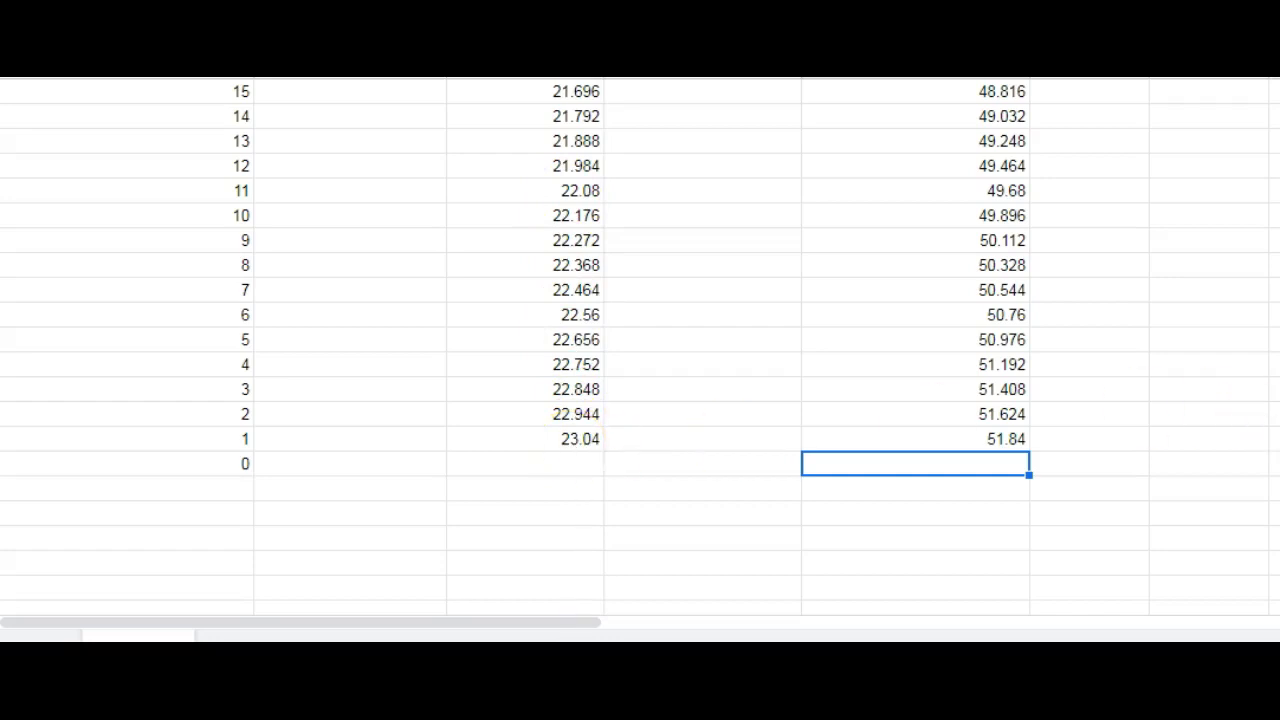
pyautogui.scroll(20, 640, 340)
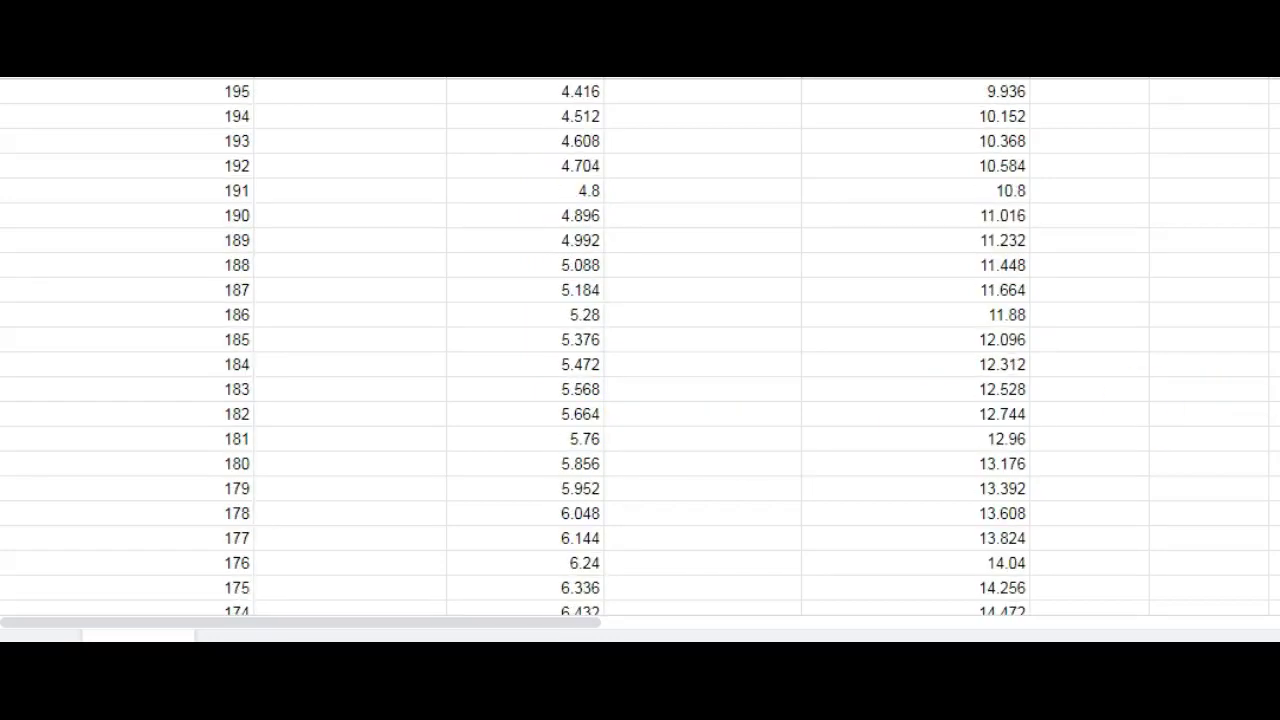
pyautogui.scroll(7, 640, 340)
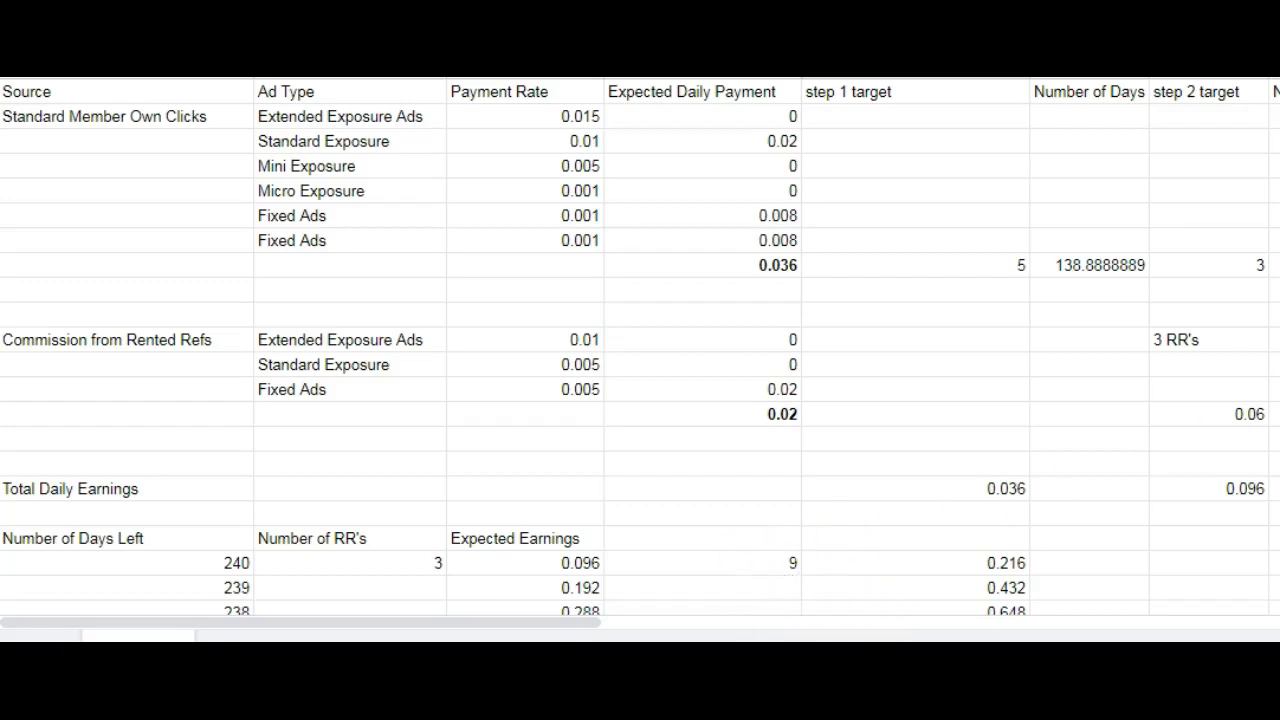
pyautogui.scroll(-20, 640, 340)
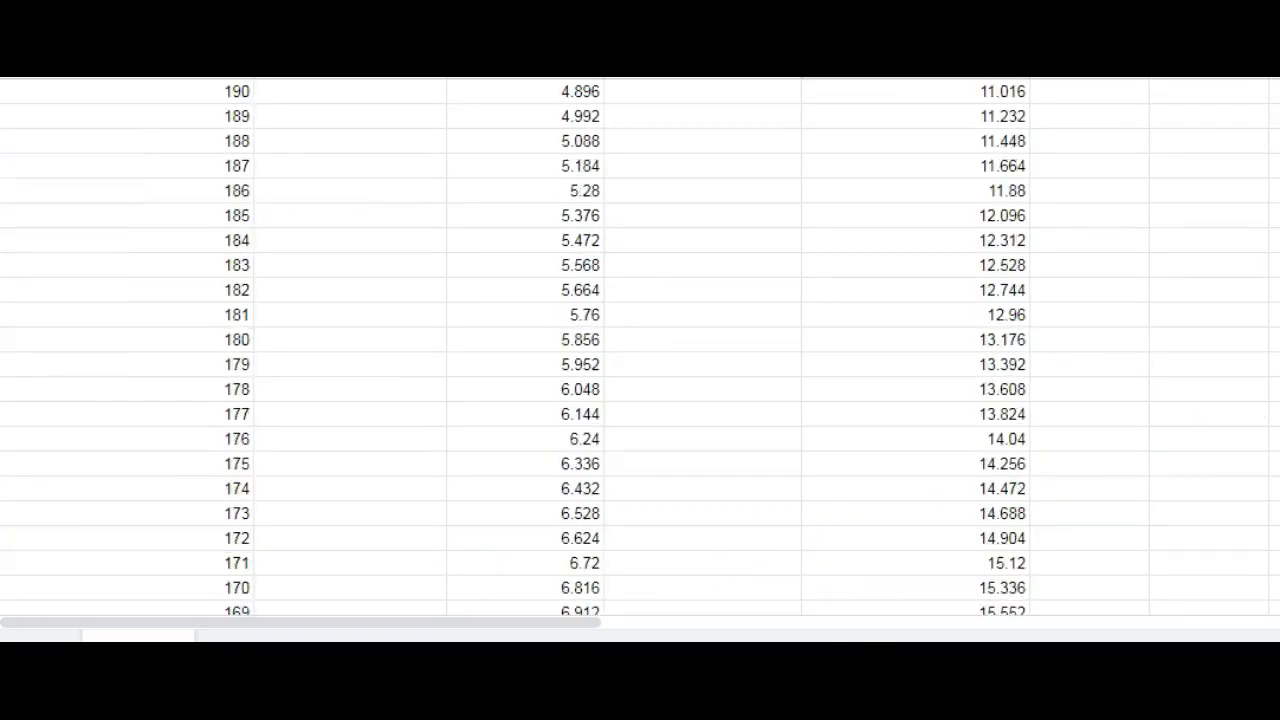
pyautogui.scroll(-20, 640, 340)
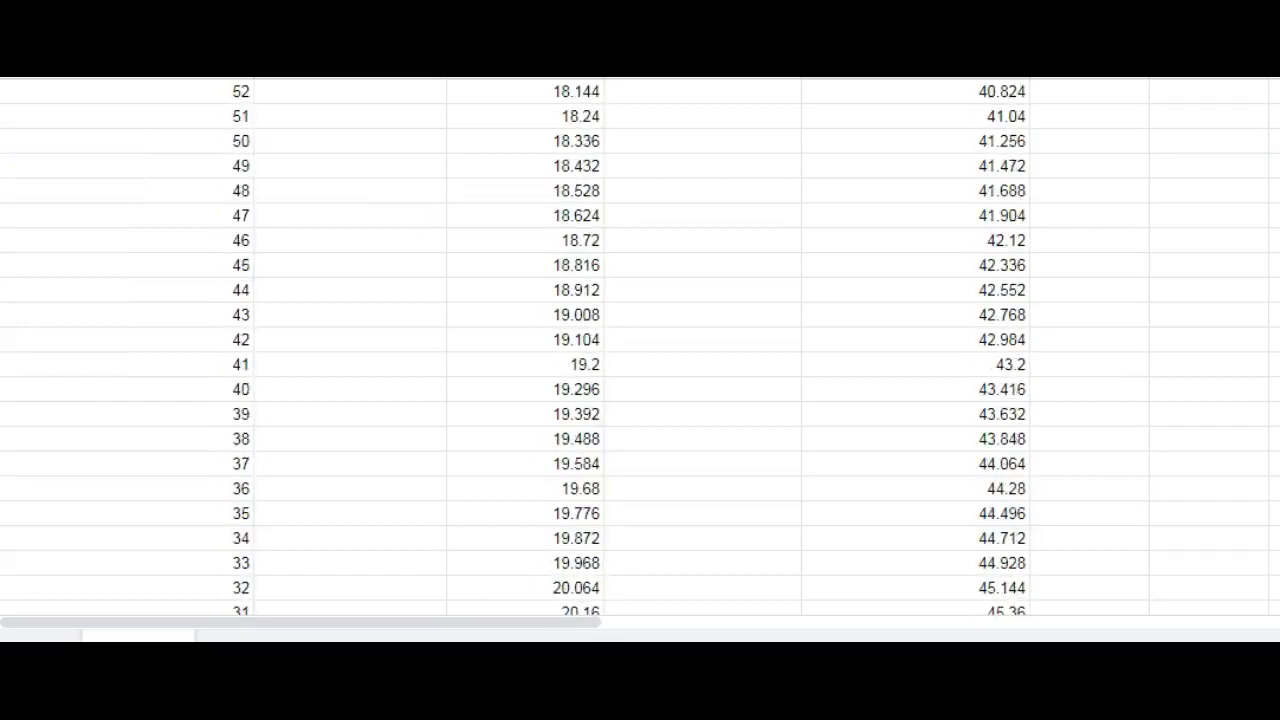
pyautogui.scroll(-10, 640, 340)
pyautogui.scroll(3, 640, 340)
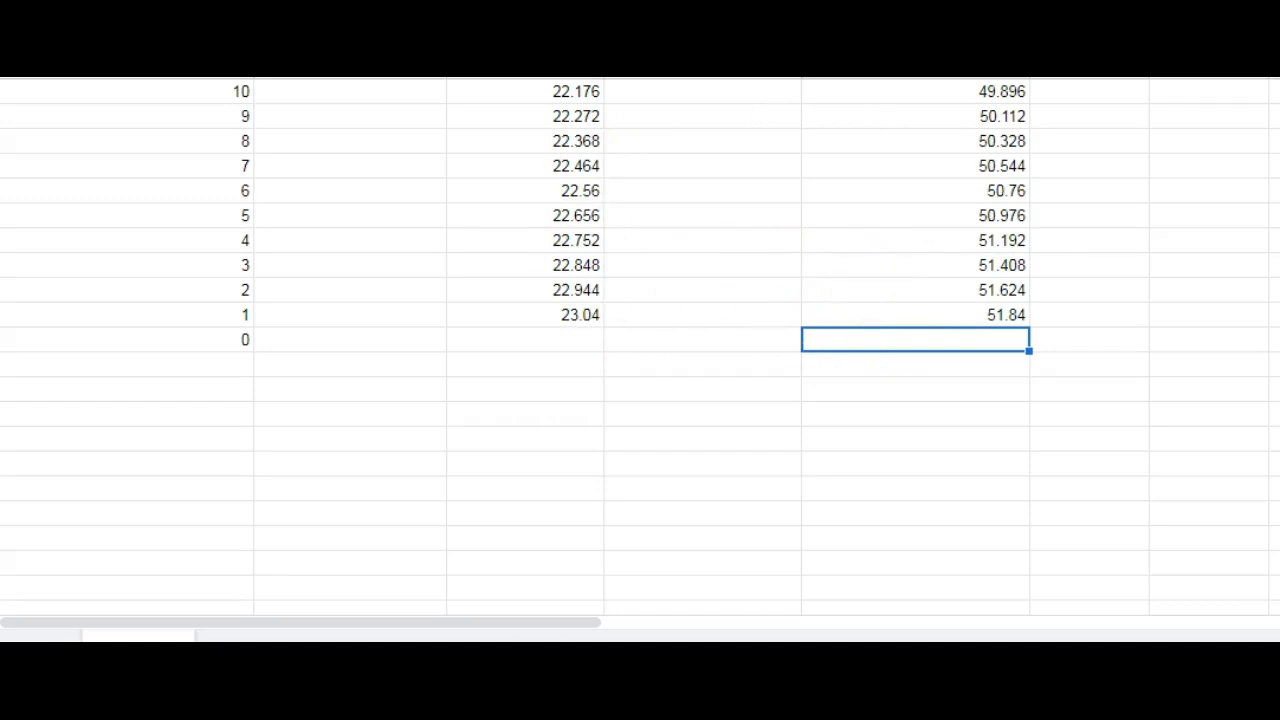
pyautogui.scroll(20, 640, 345)
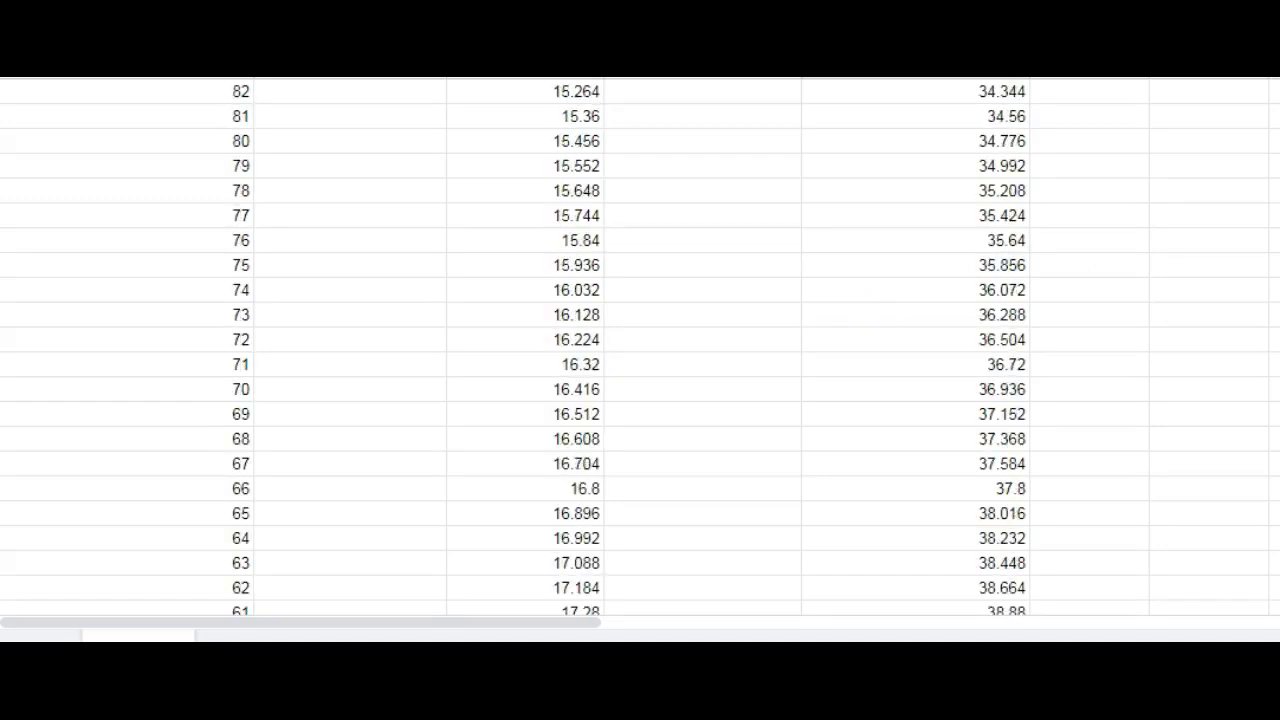
pyautogui.scroll(15, 640, 345)
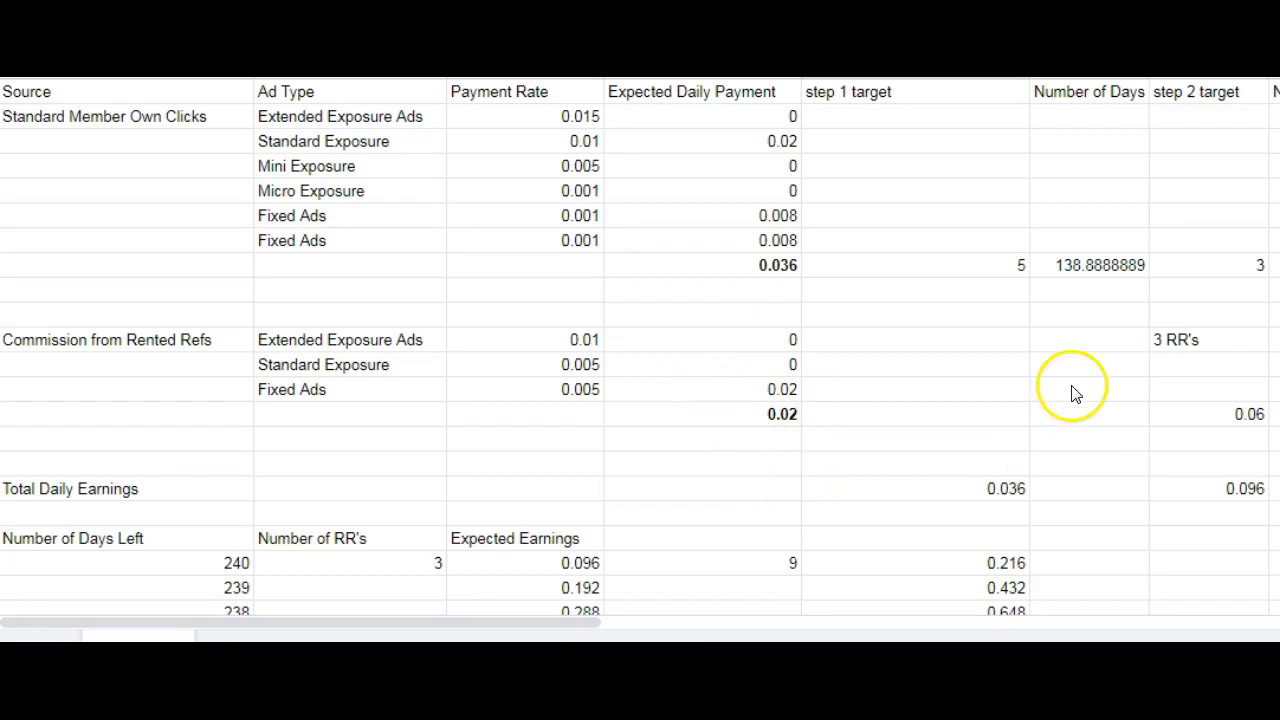
pyautogui.scroll(-13, 640, 350)
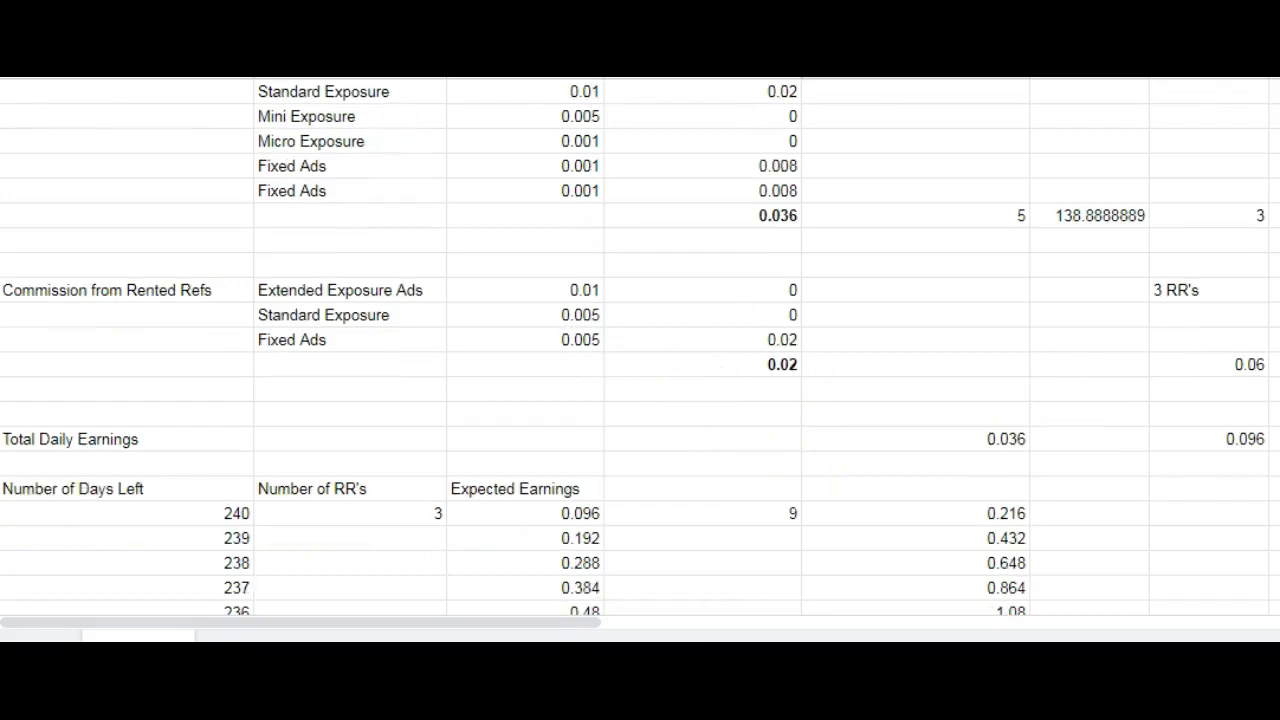
pyautogui.scroll(-20, 640, 350)
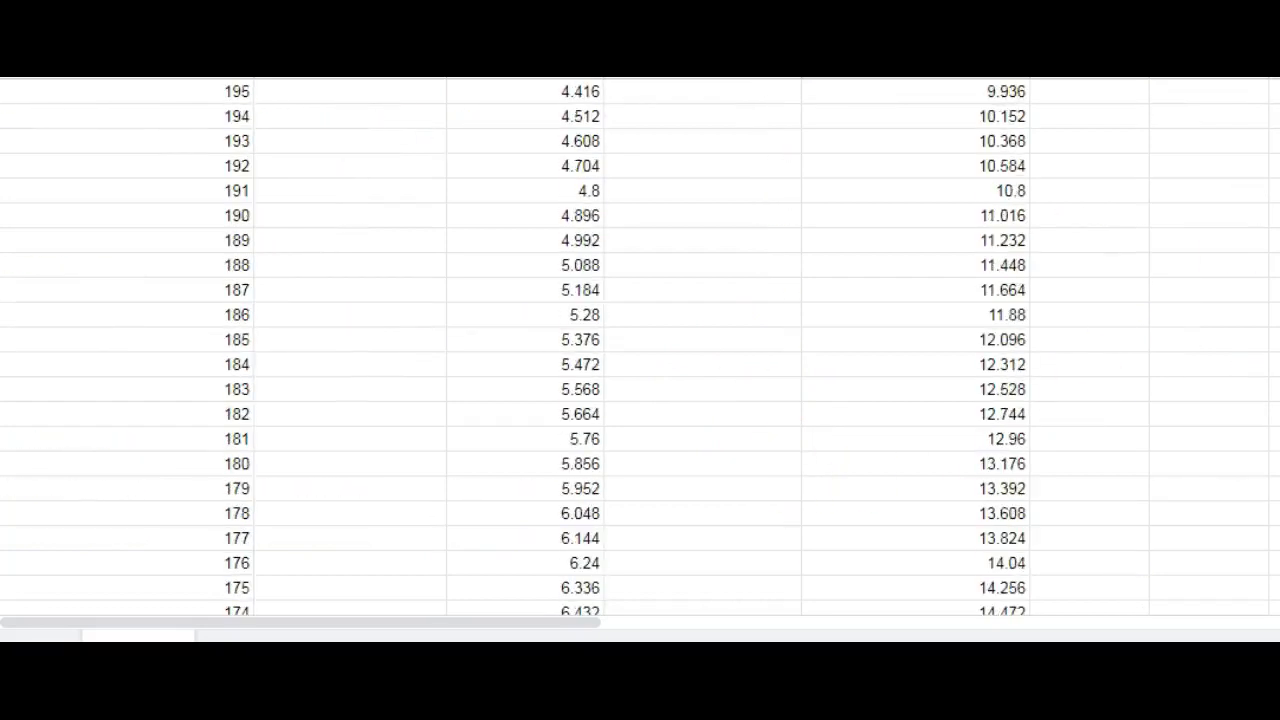
pyautogui.scroll(-20, 640, 350)
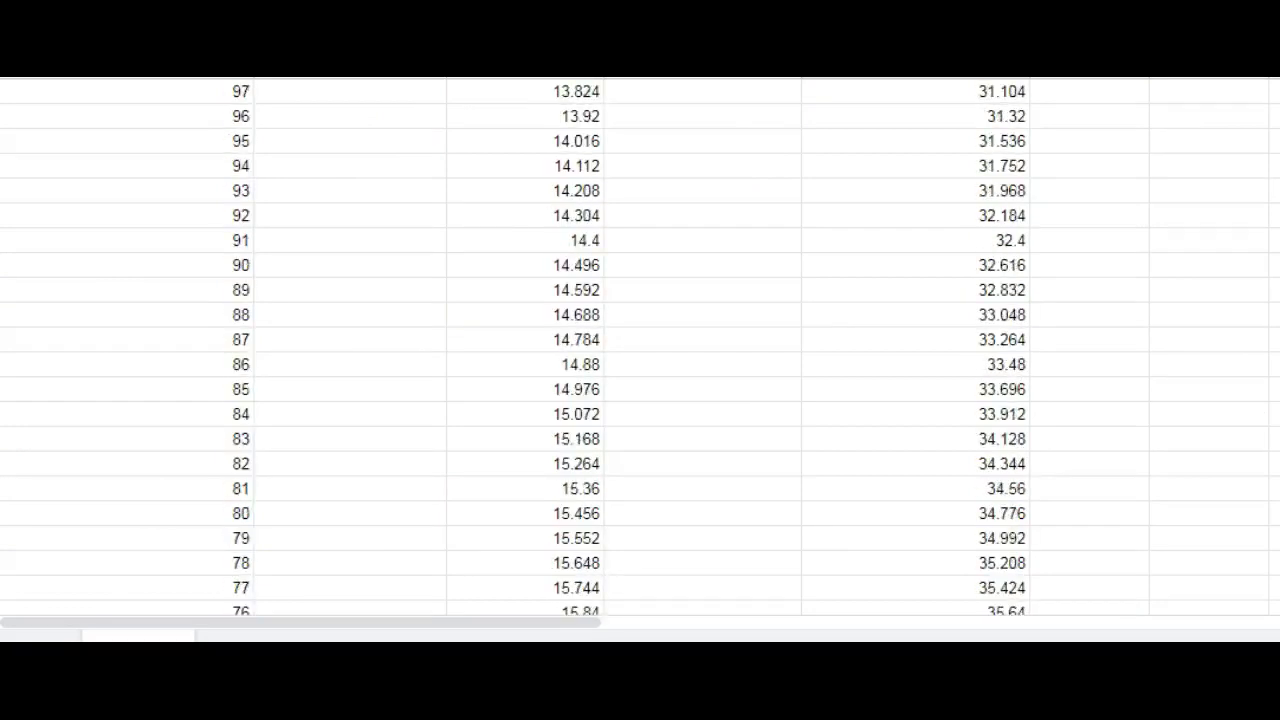
pyautogui.scroll(-8, 640, 350)
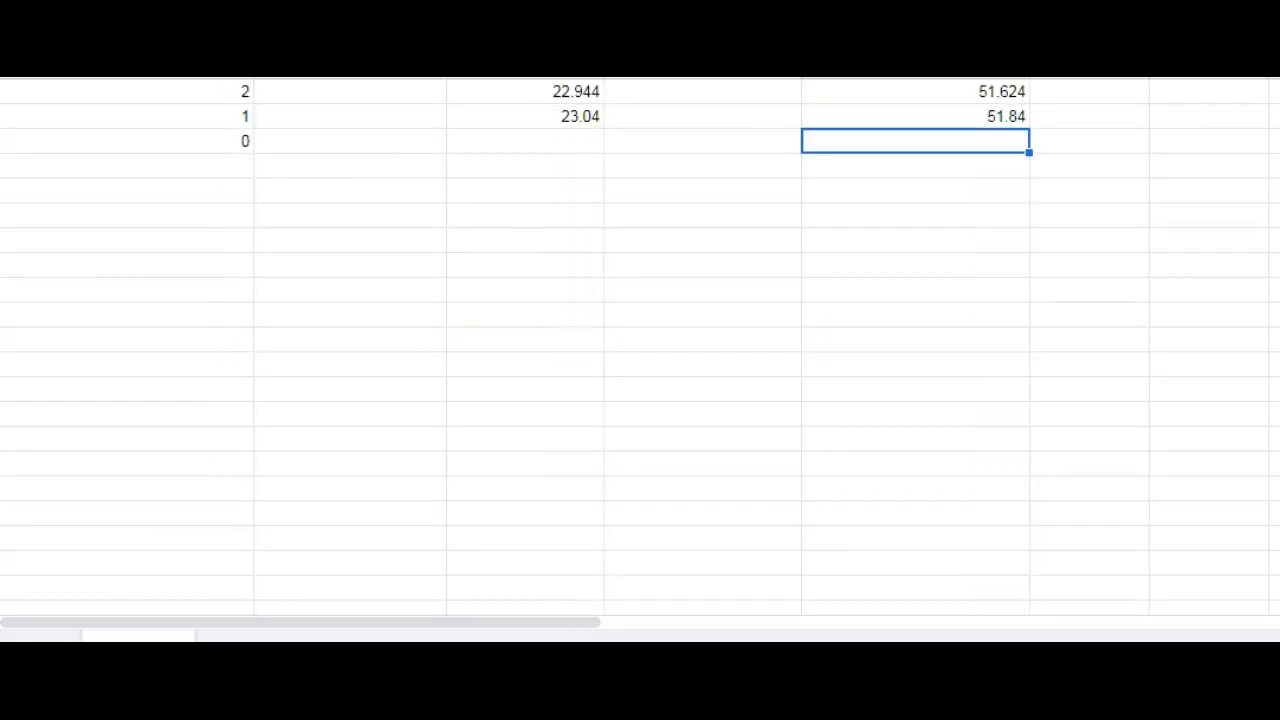
pyautogui.scroll(5, 640, 350)
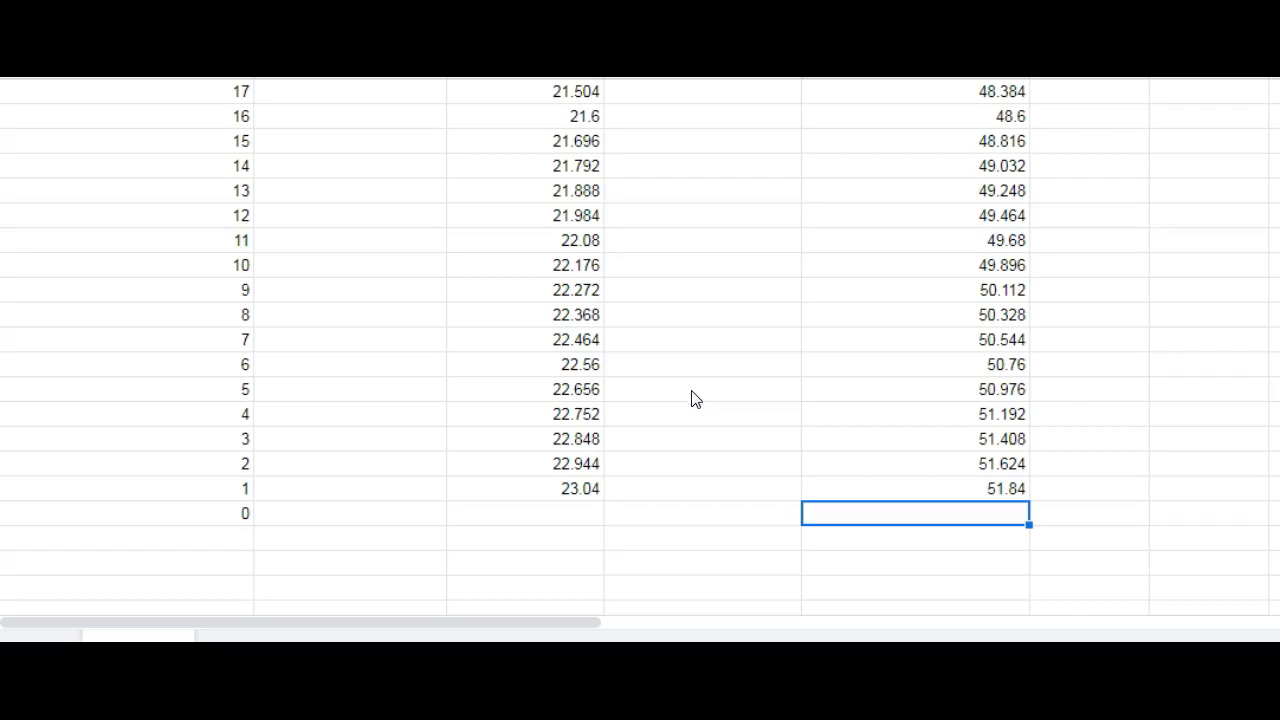
# Step: Examine the "rent 3" reinvestment schedule from 240 to about 130 days left, checking the referral numbers and leftover earnings at each rental
pyautogui.scroll(20, 640, 346)
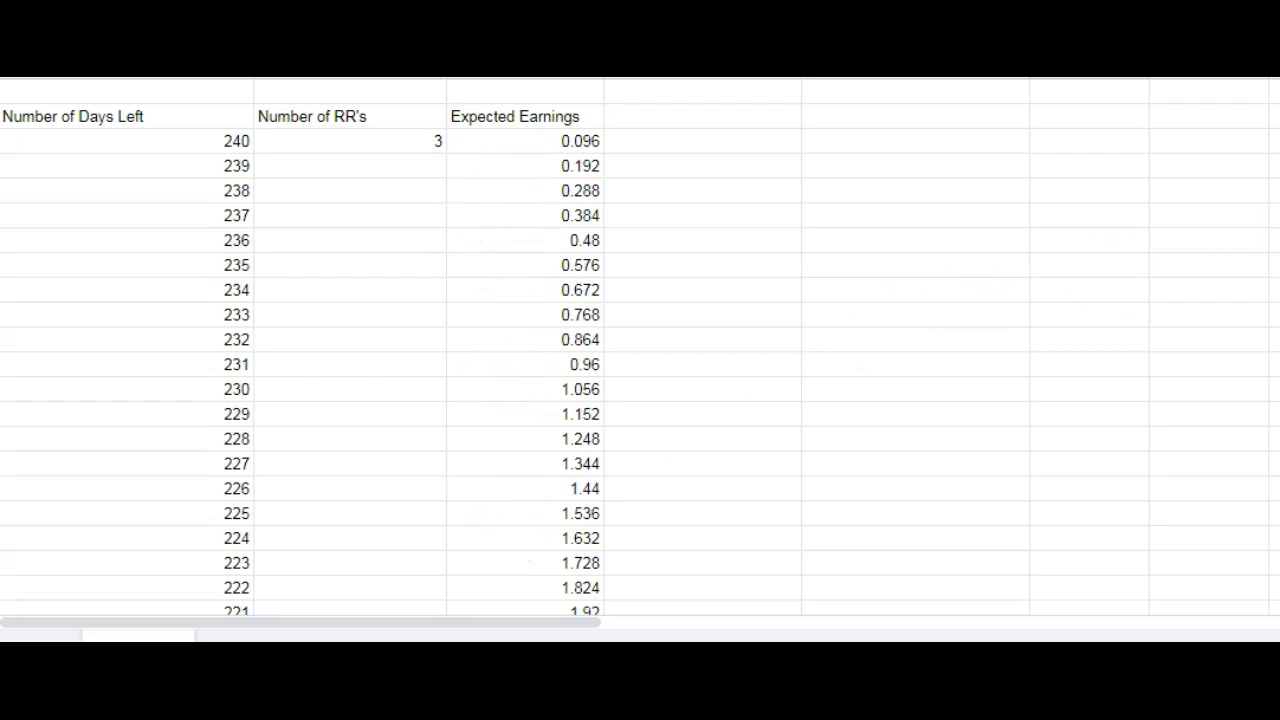
pyautogui.scroll(-8, 640, 350)
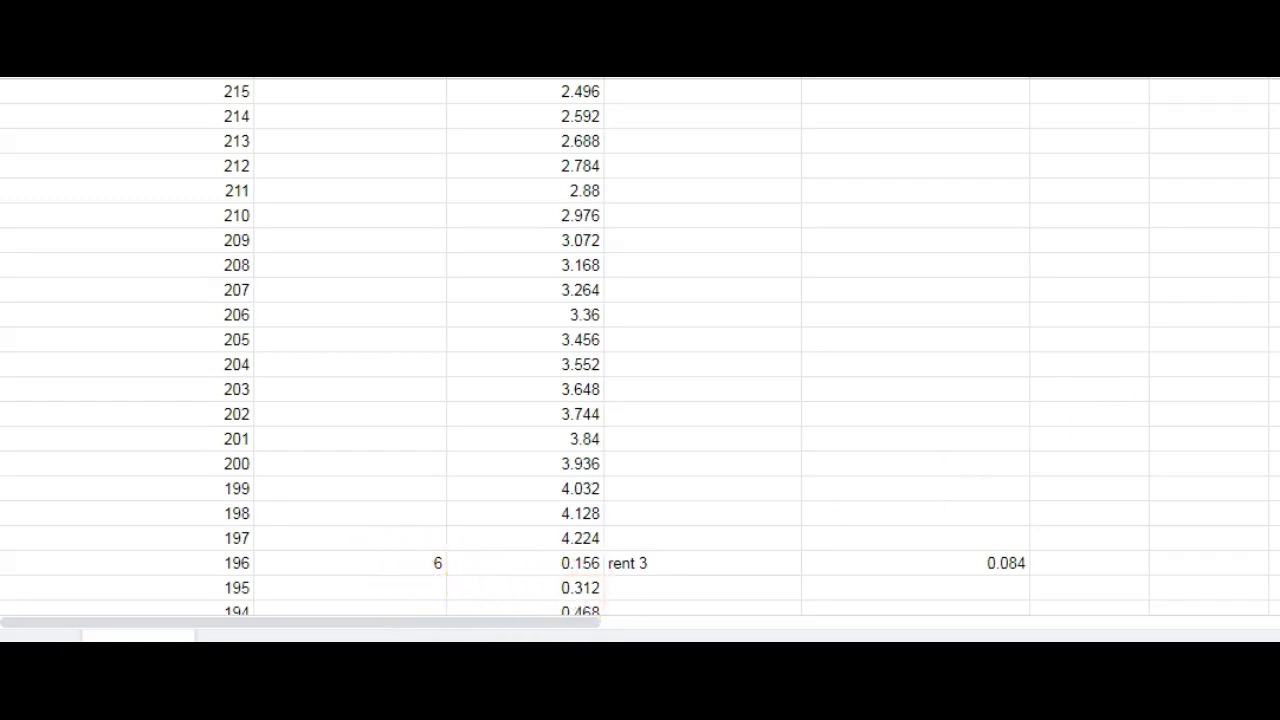
pyautogui.scroll(-5, 640, 350)
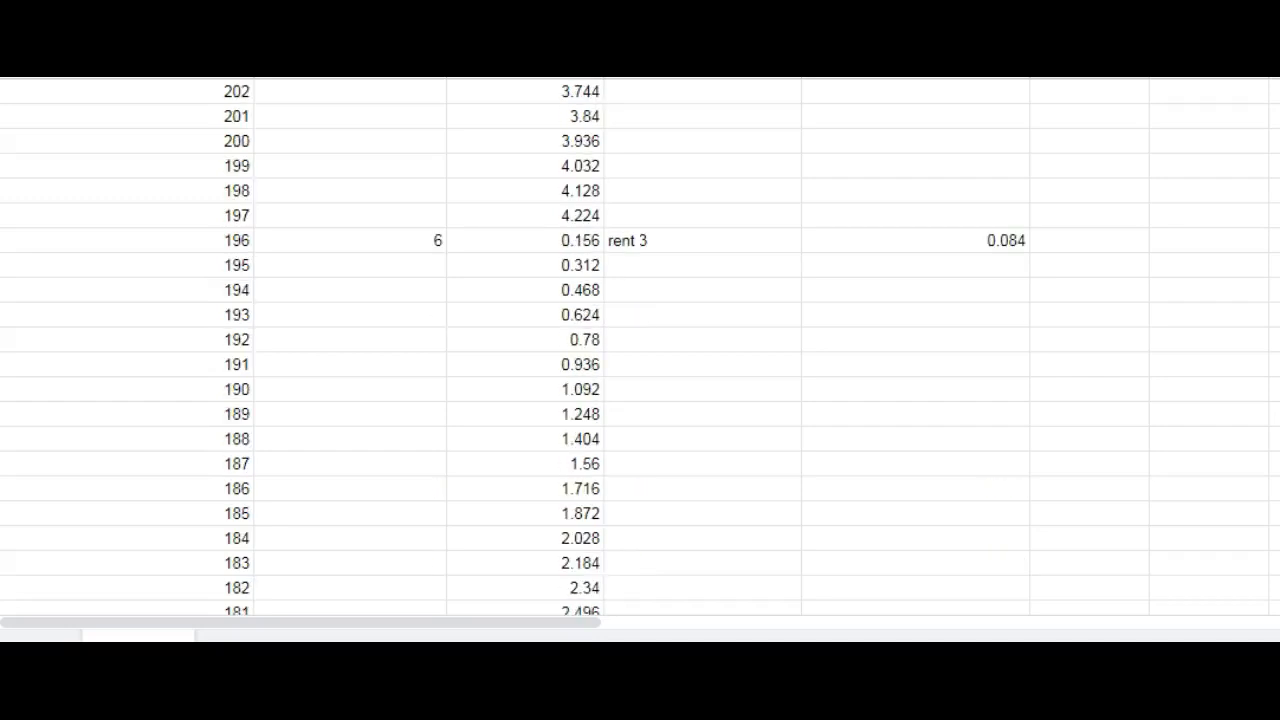
pyautogui.scroll(-1, 640, 350)
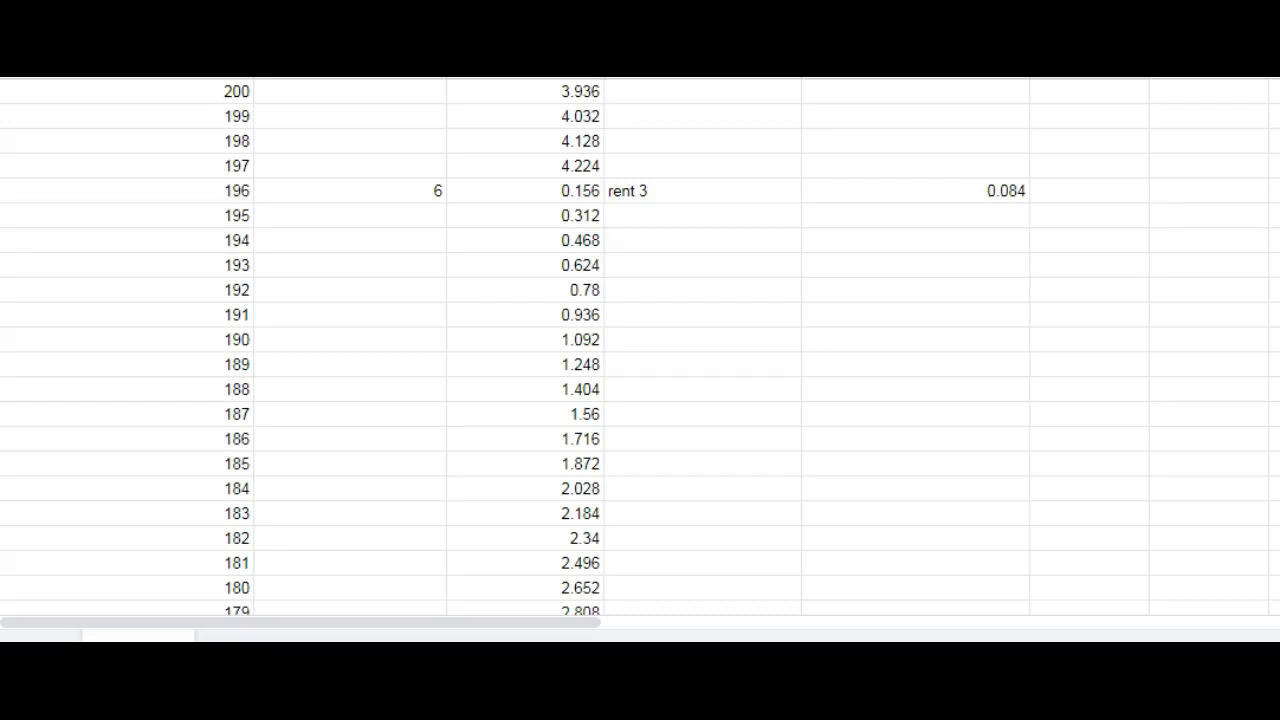
pyautogui.scroll(-1, 640, 350)
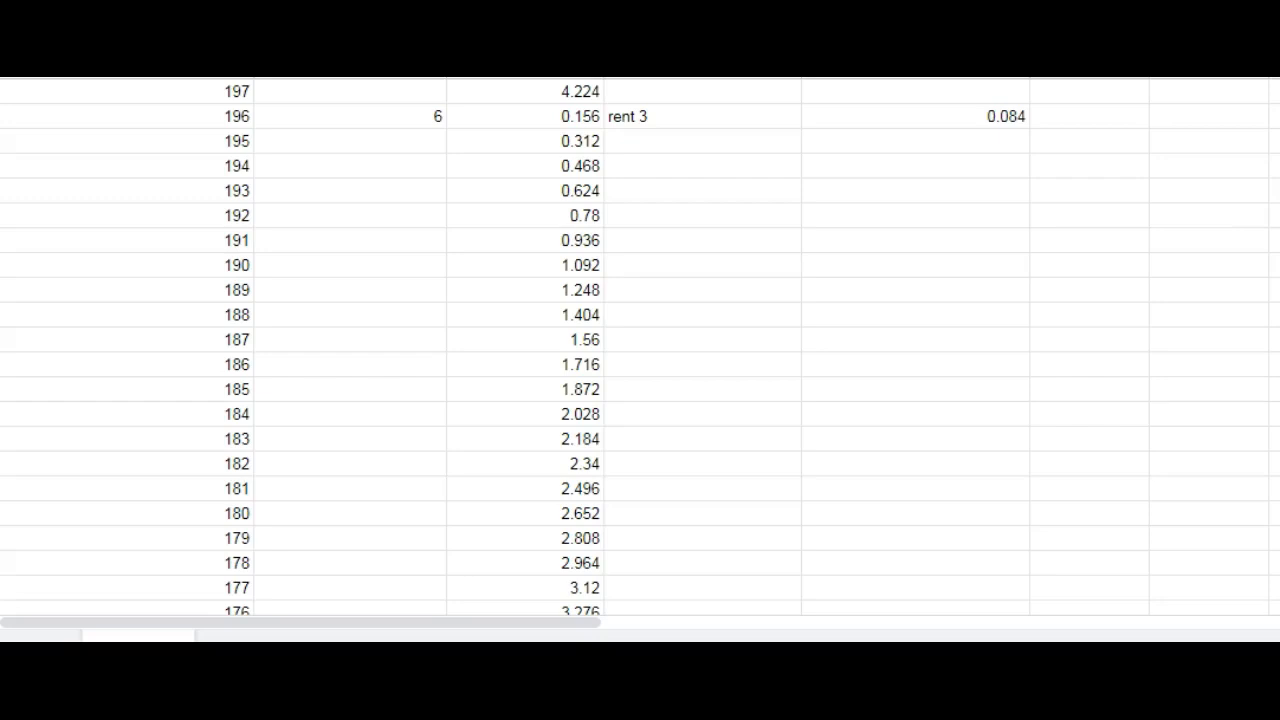
pyautogui.scroll(-5, 640, 350)
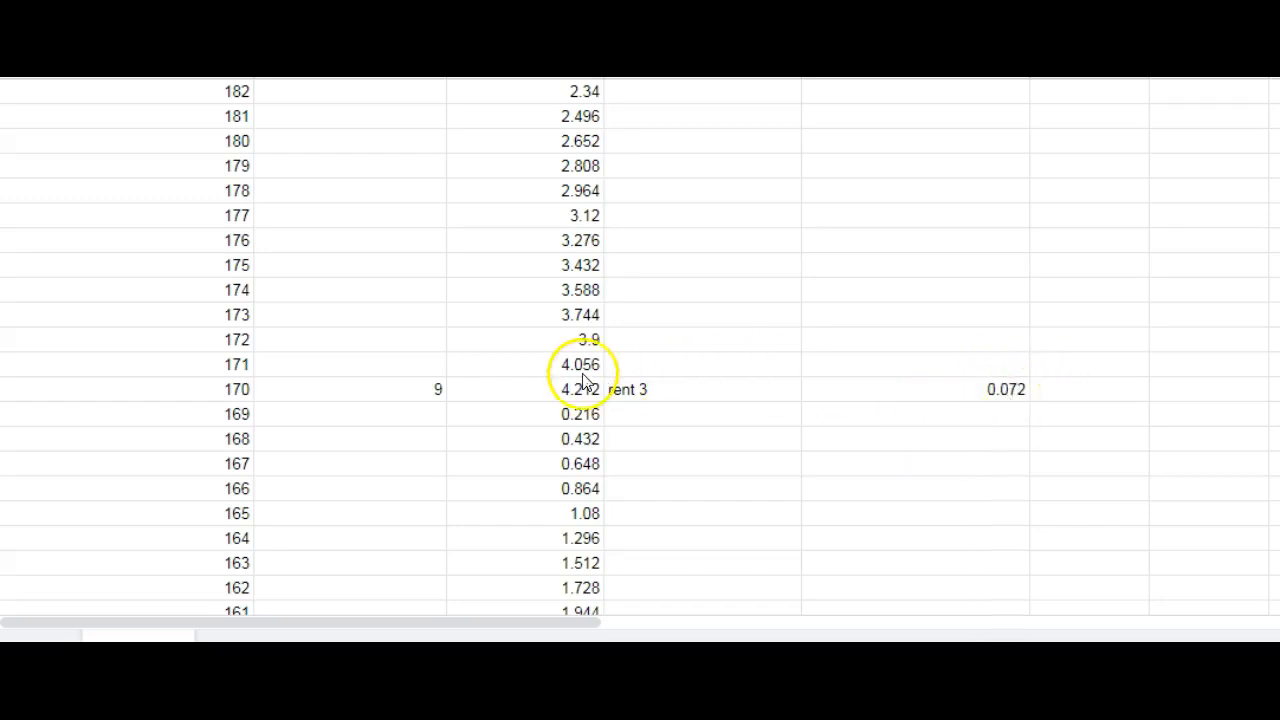
pyautogui.scroll(-8, 640, 345)
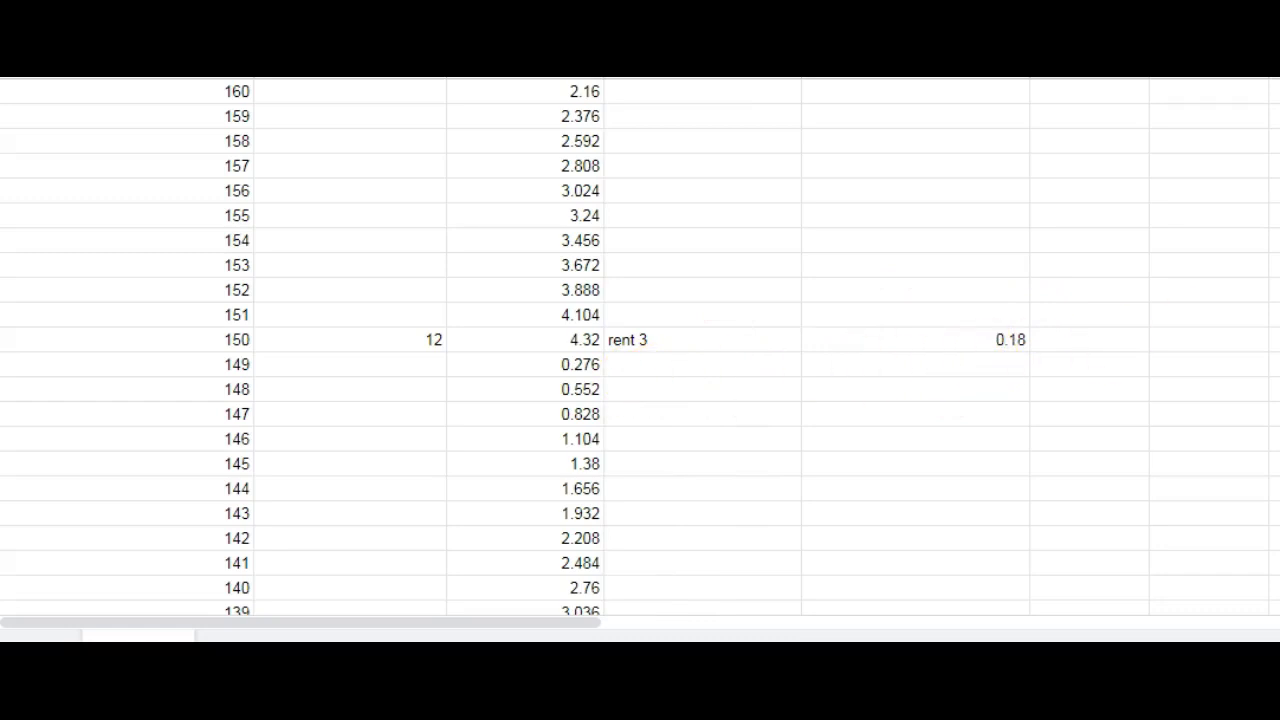
pyautogui.scroll(-3, 640, 350)
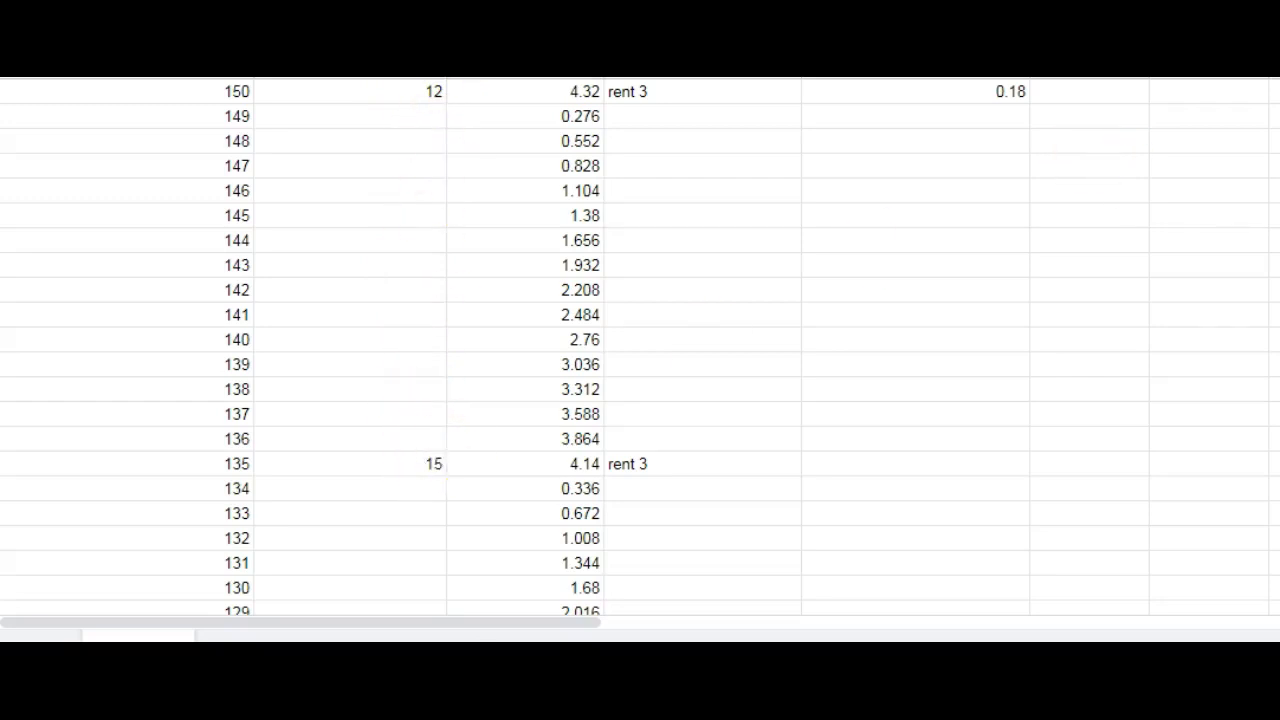
# Step: Review the "rent 3" schedule again from its early rows through the yellow-highlighted rows to the final total below 0 days left
pyautogui.scroll(20, 640, 350)
pyautogui.scroll(-8, 640, 350)
pyautogui.scroll(-5, 640, 350)
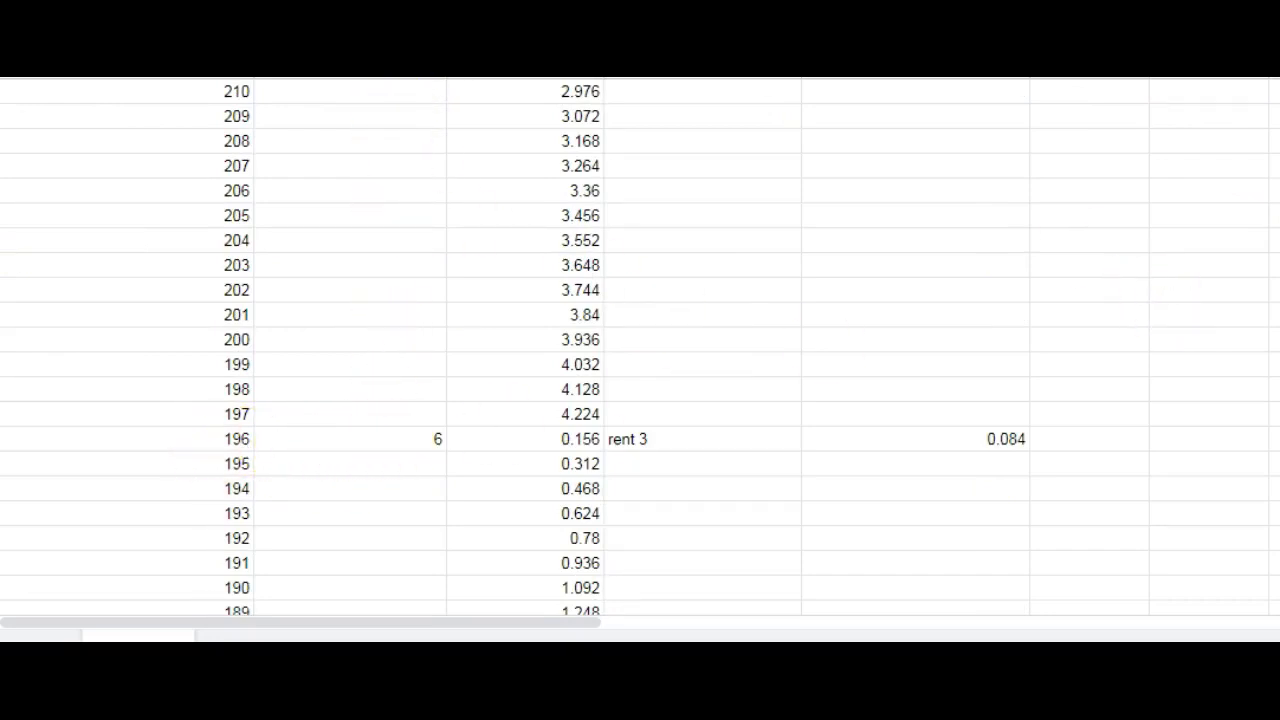
pyautogui.scroll(-20, 640, 350)
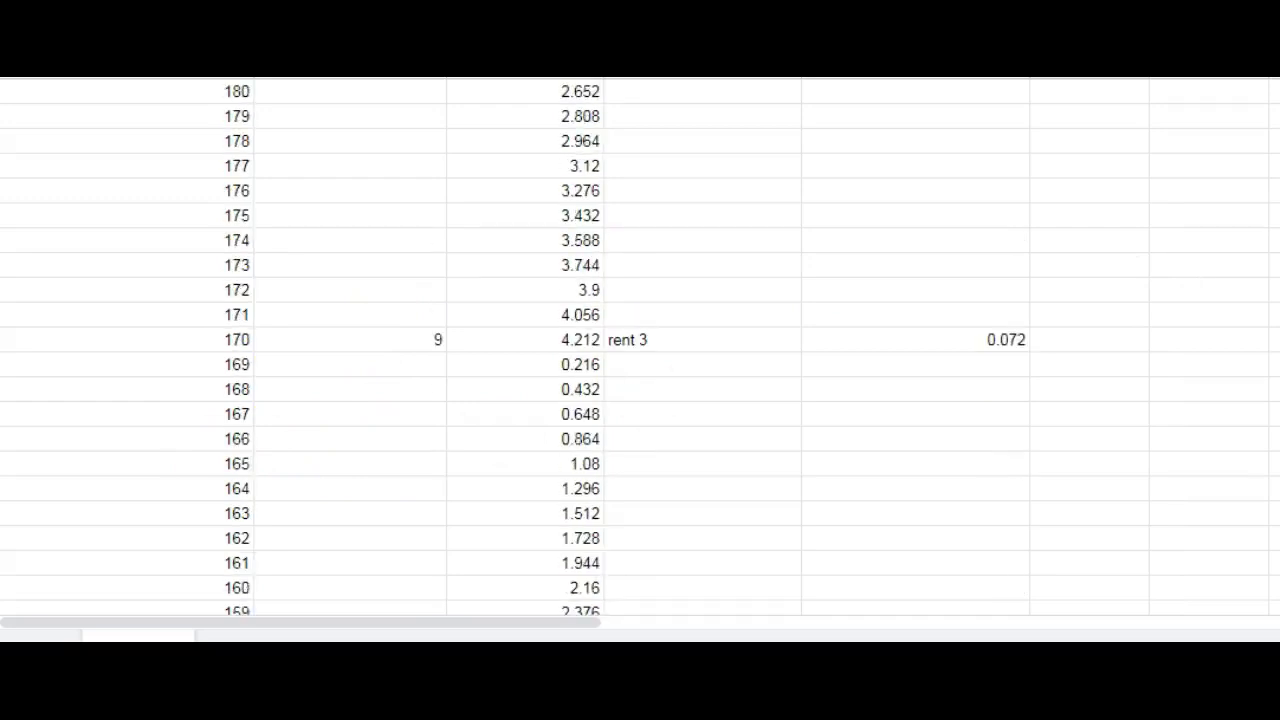
pyautogui.scroll(-3, 640, 350)
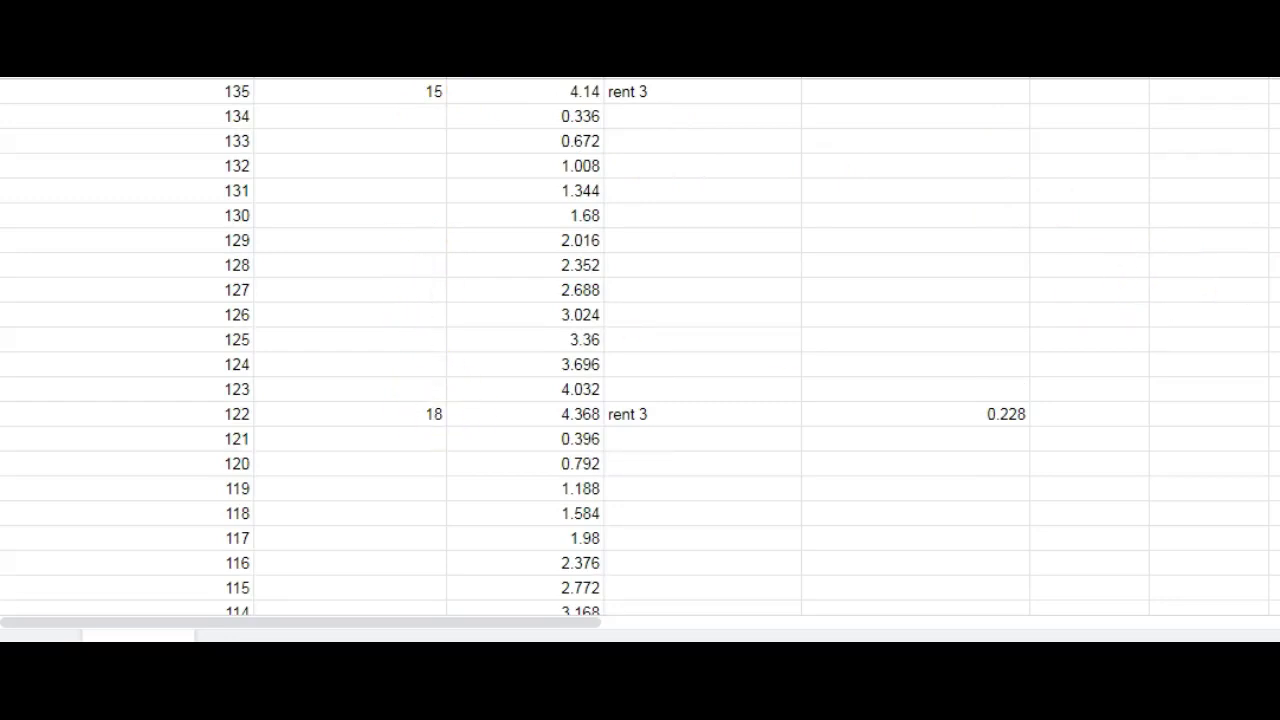
pyautogui.scroll(-3, 640, 350)
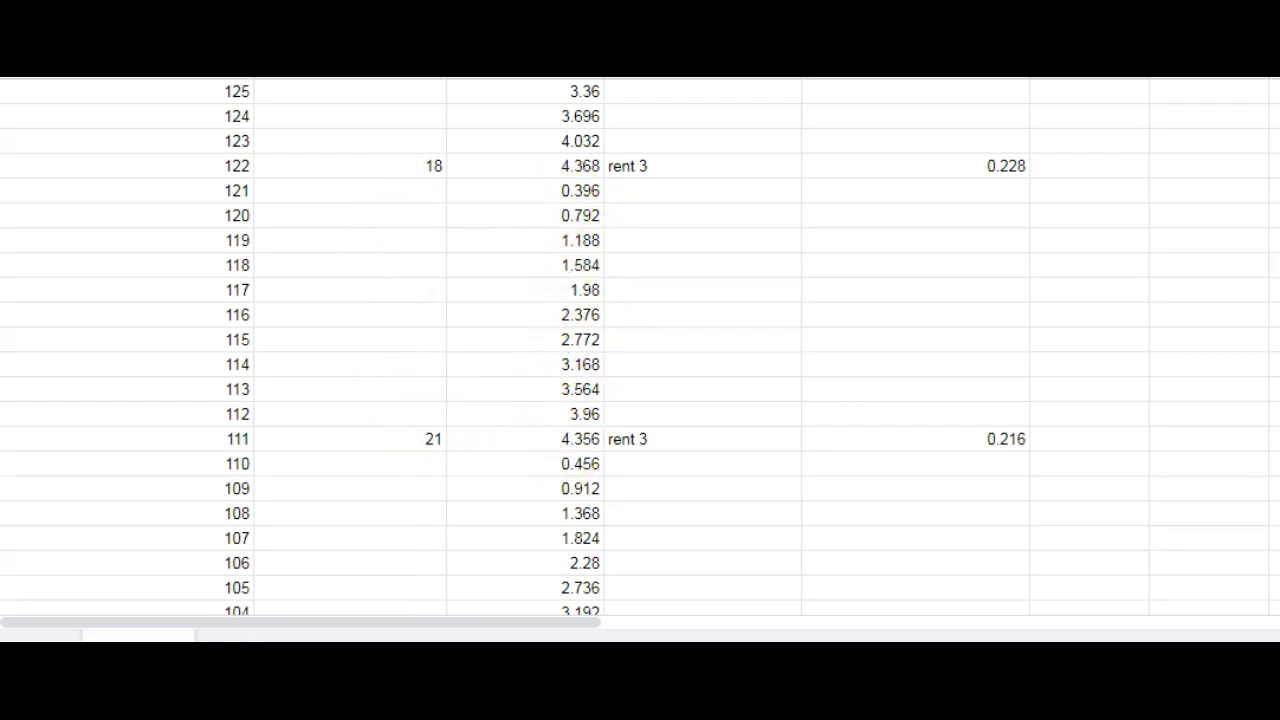
pyautogui.scroll(-15, 640, 345)
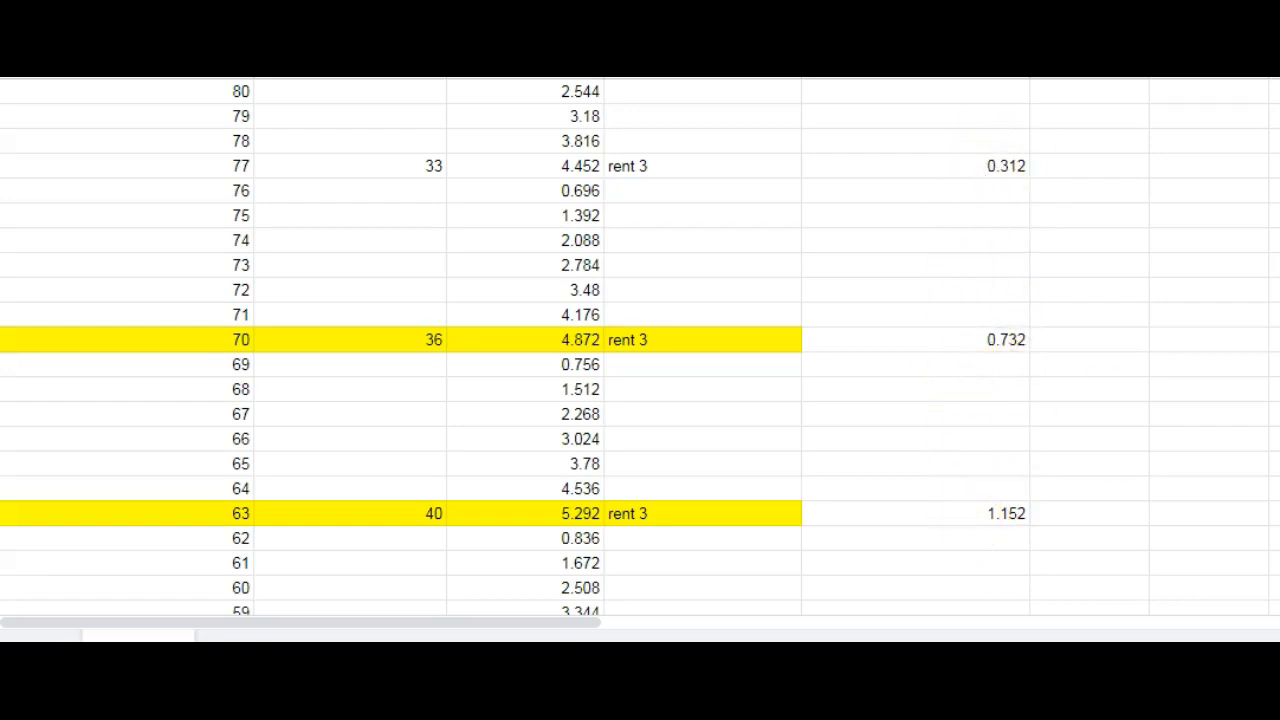
pyautogui.scroll(-6, 640, 345)
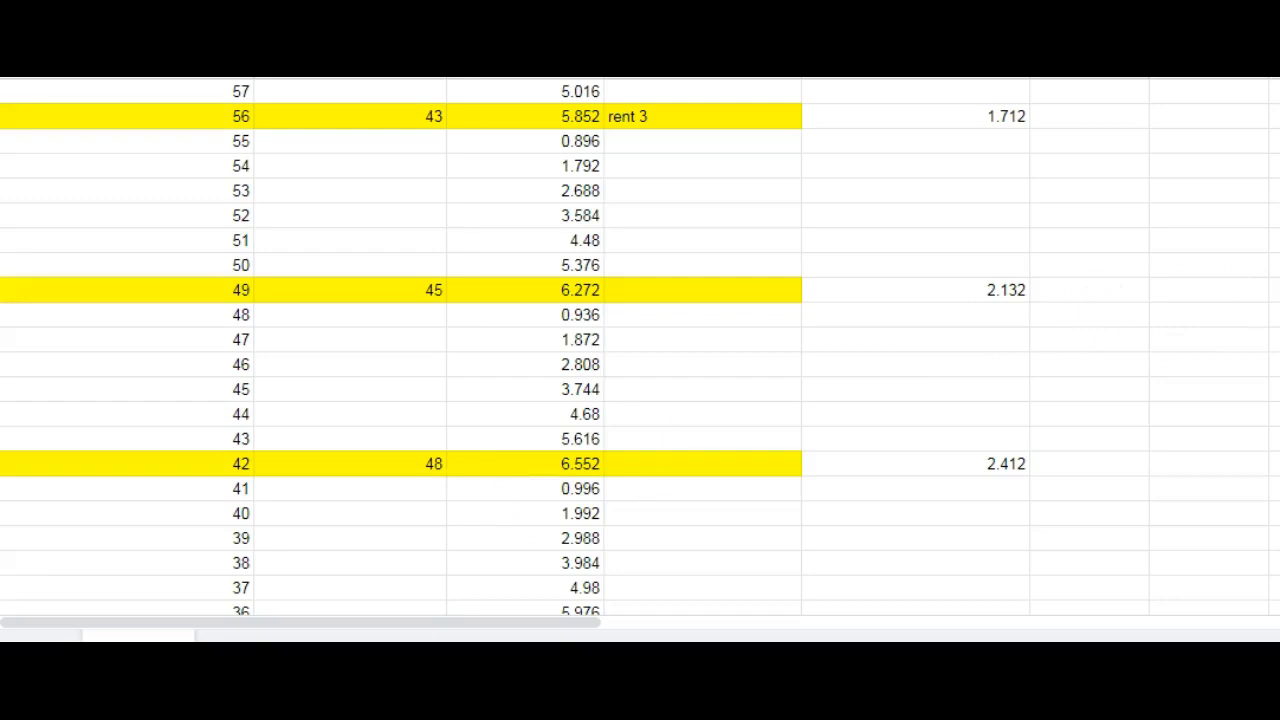
pyautogui.scroll(-5, 640, 345)
pyautogui.scroll(-2, 640, 345)
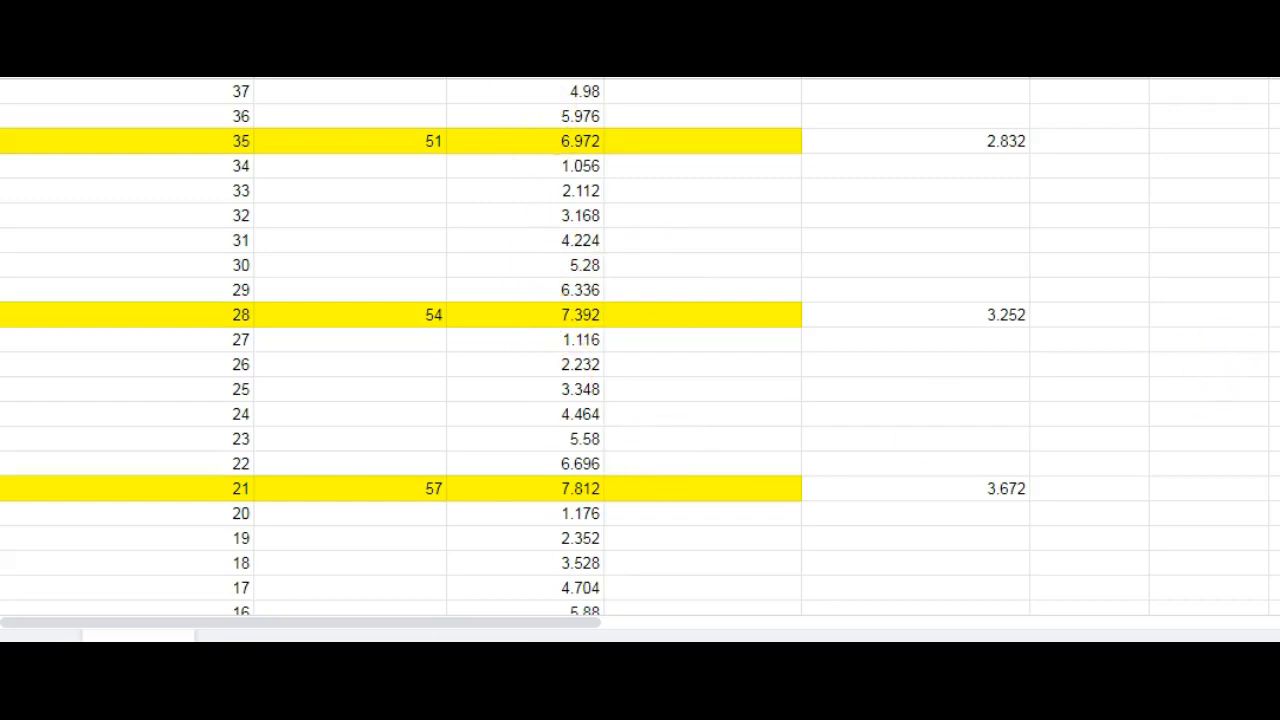
pyautogui.scroll(-2, 640, 345)
pyautogui.scroll(-6, 640, 345)
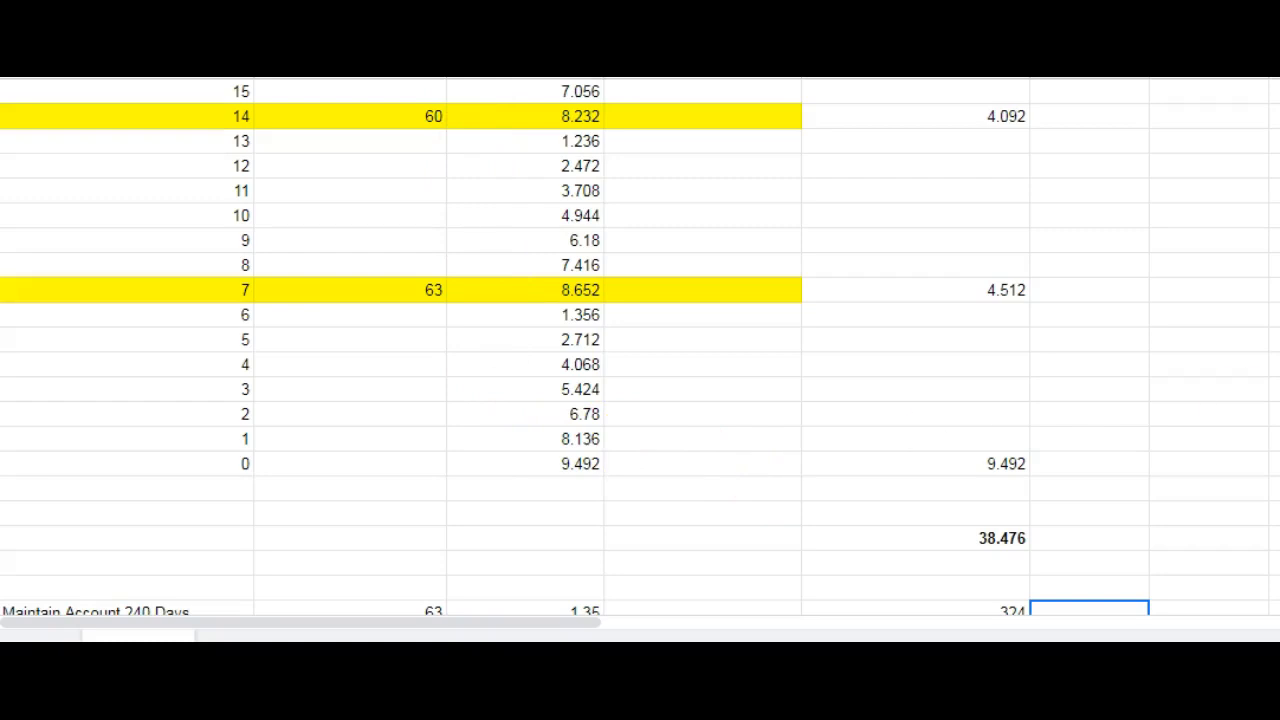
# Step: Recheck the "rent 3" schedule from about 137 days left down to the 240-day account maintenance earnings and extension costs
pyautogui.scroll(20, 640, 350)
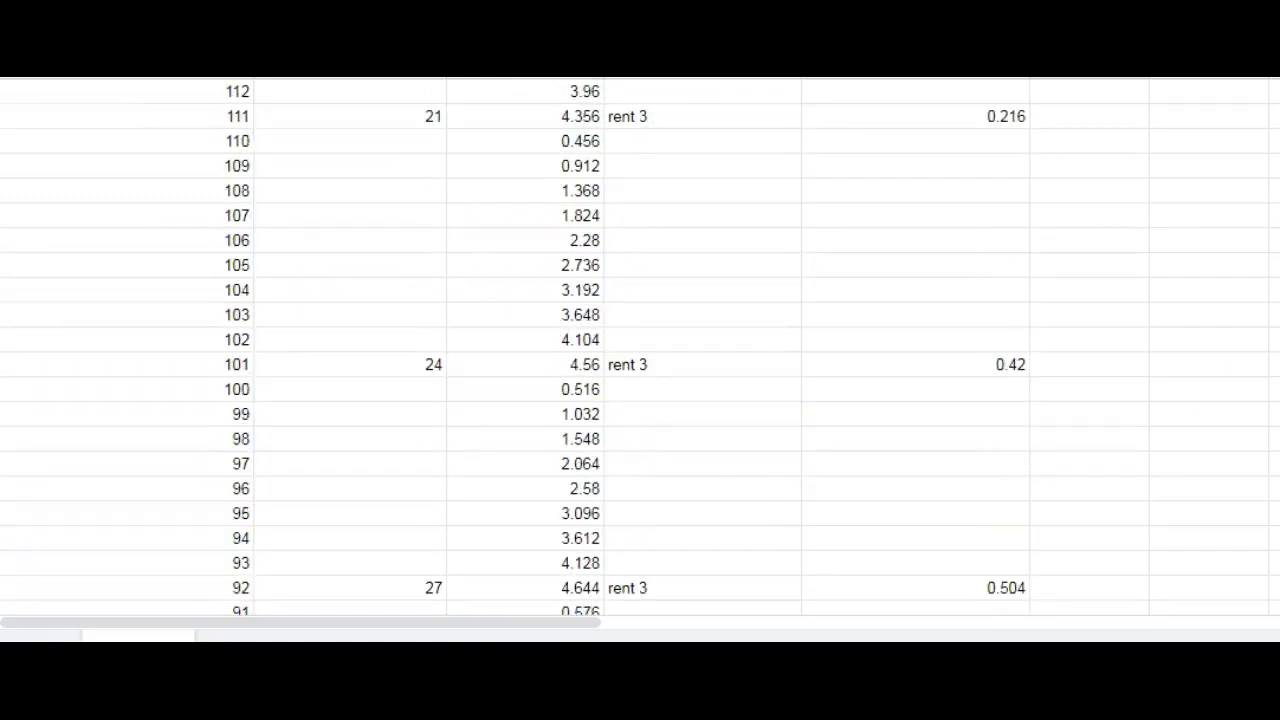
pyautogui.scroll(6, 640, 350)
pyautogui.scroll(-8, 640, 350)
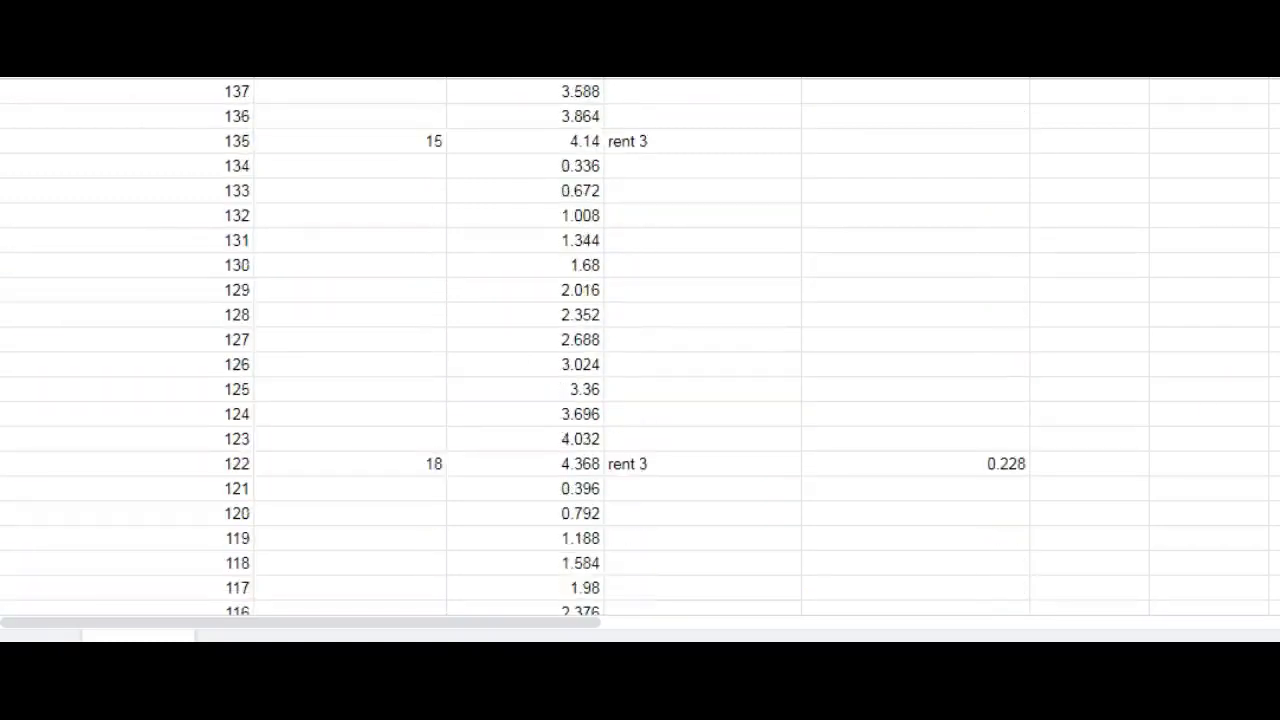
pyautogui.scroll(2, 640, 350)
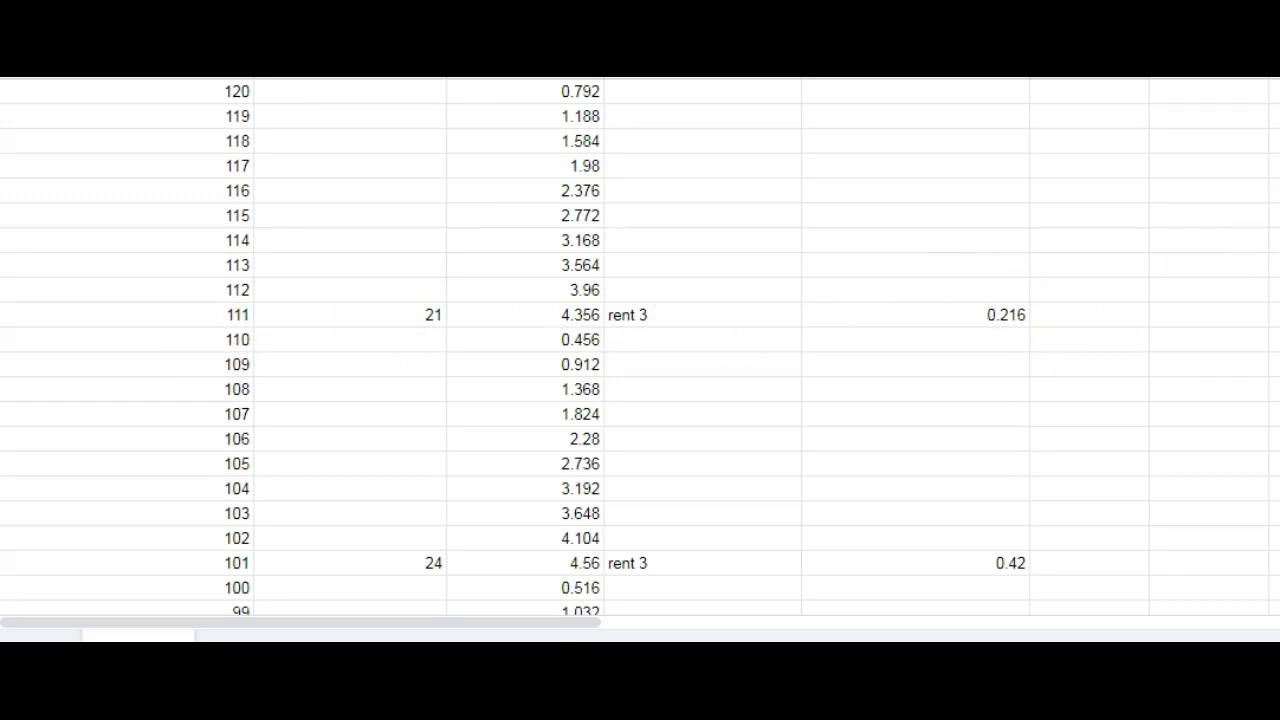
pyautogui.scroll(-15, 640, 350)
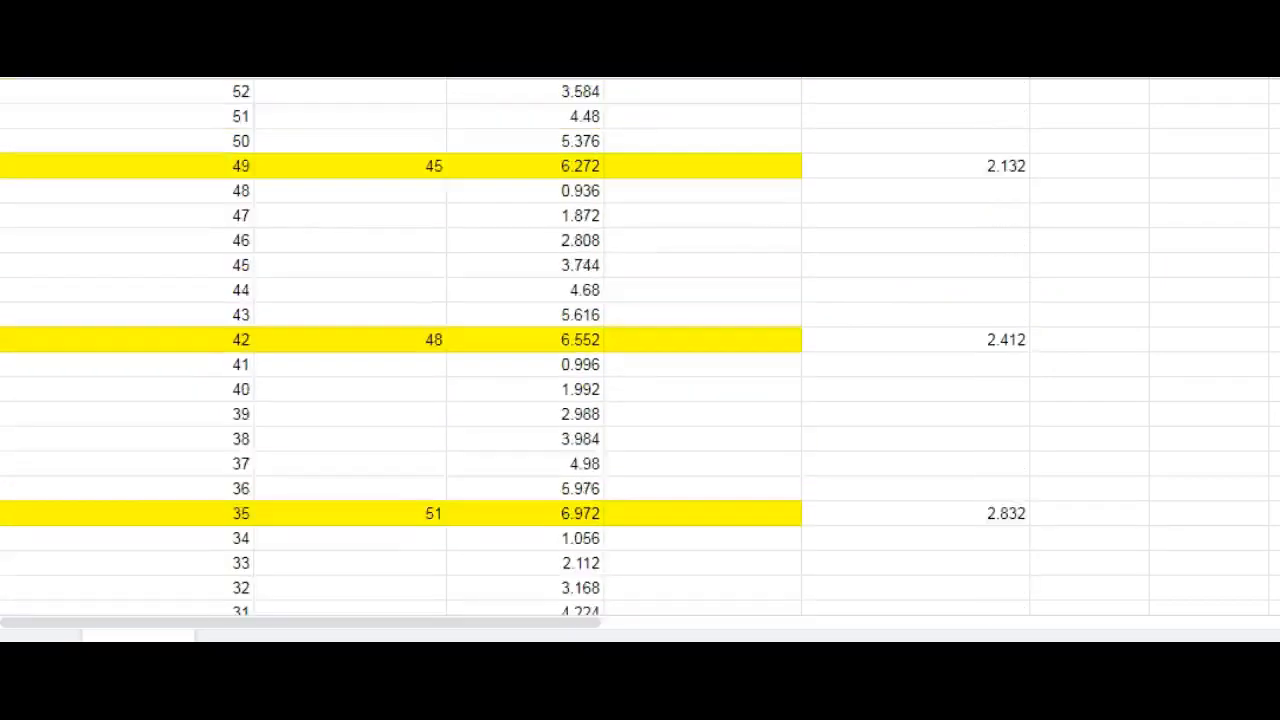
pyautogui.scroll(-13, 640, 350)
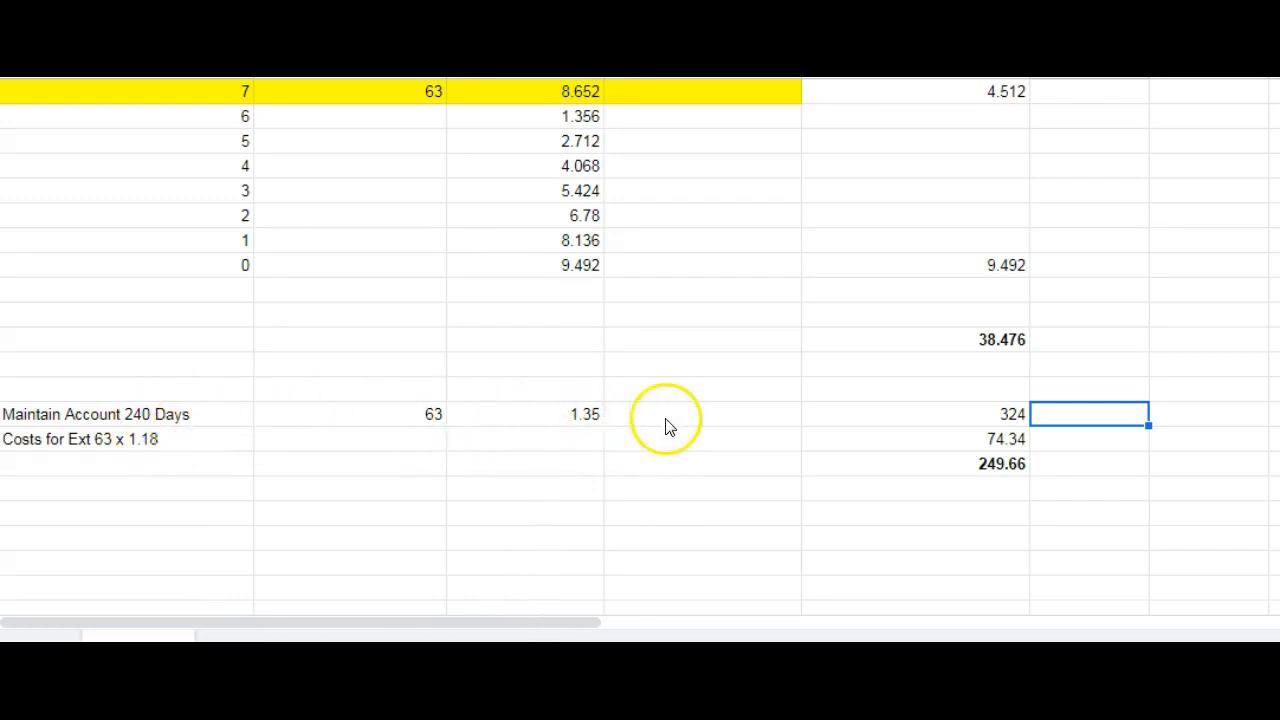
pyautogui.click(980, 416)
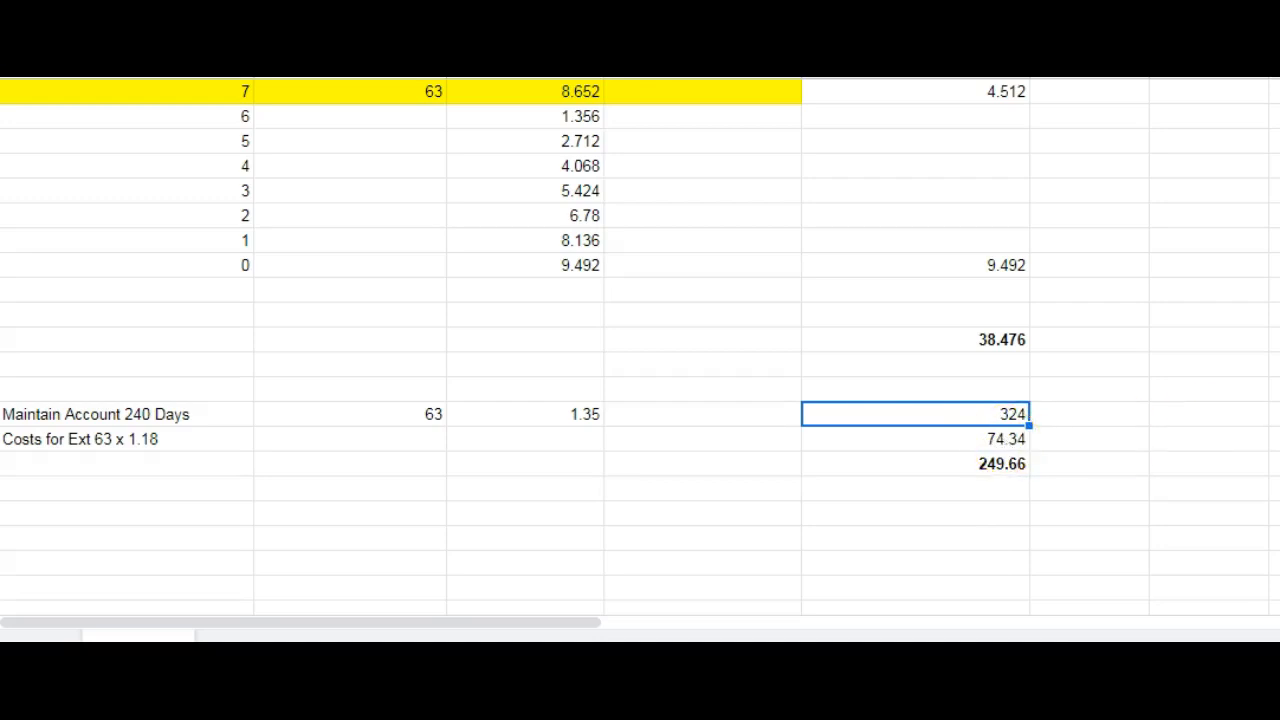
# Step: Calculate the extension cost for 3 referrals with =1.18*3 directly below the bold total of leftover earnings
pyautogui.scroll(20, 640, 345)
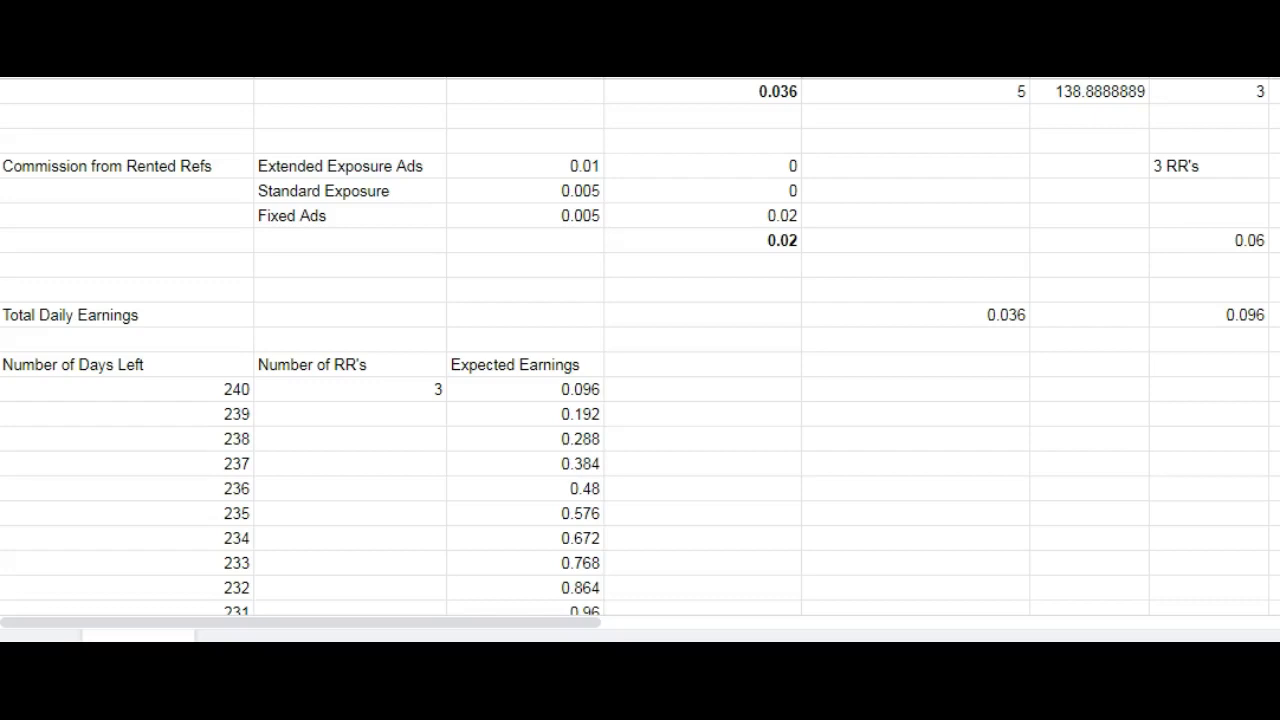
pyautogui.scroll(-20, 640, 350)
pyautogui.scroll(-20, 640, 350)
pyautogui.scroll(-3, 640, 350)
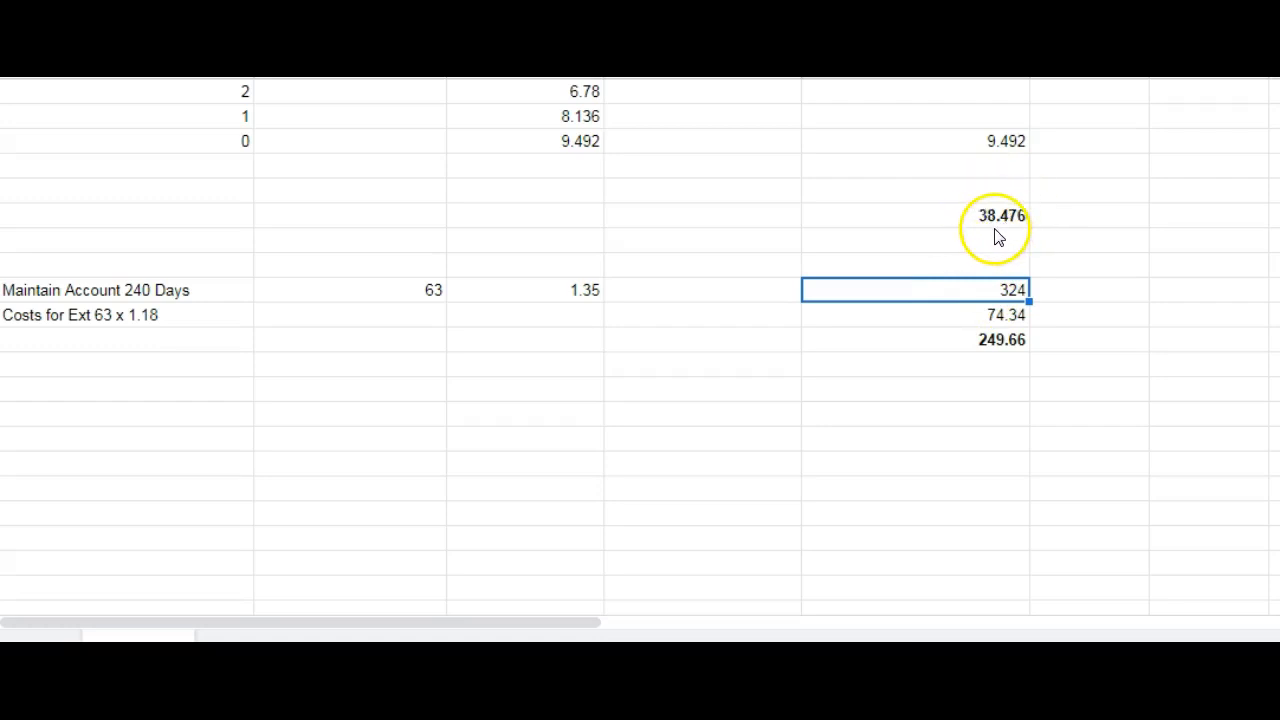
pyautogui.click(930, 245)
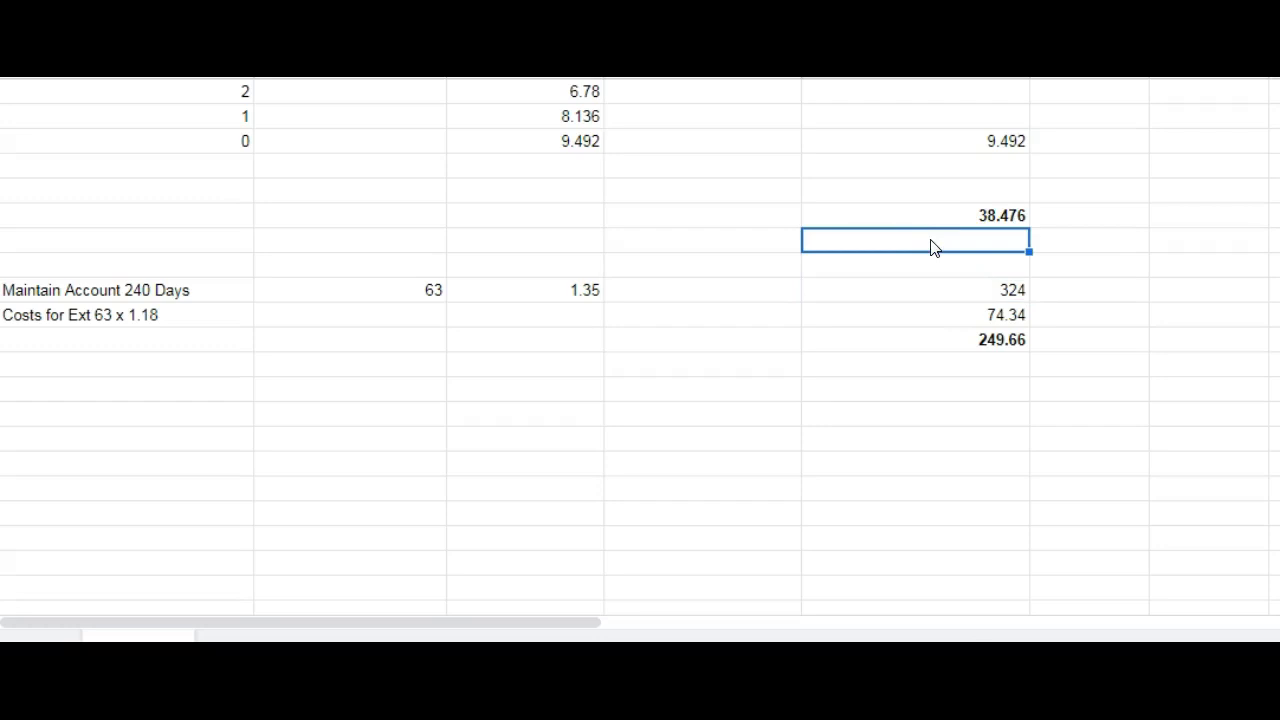
pyautogui.write('=')
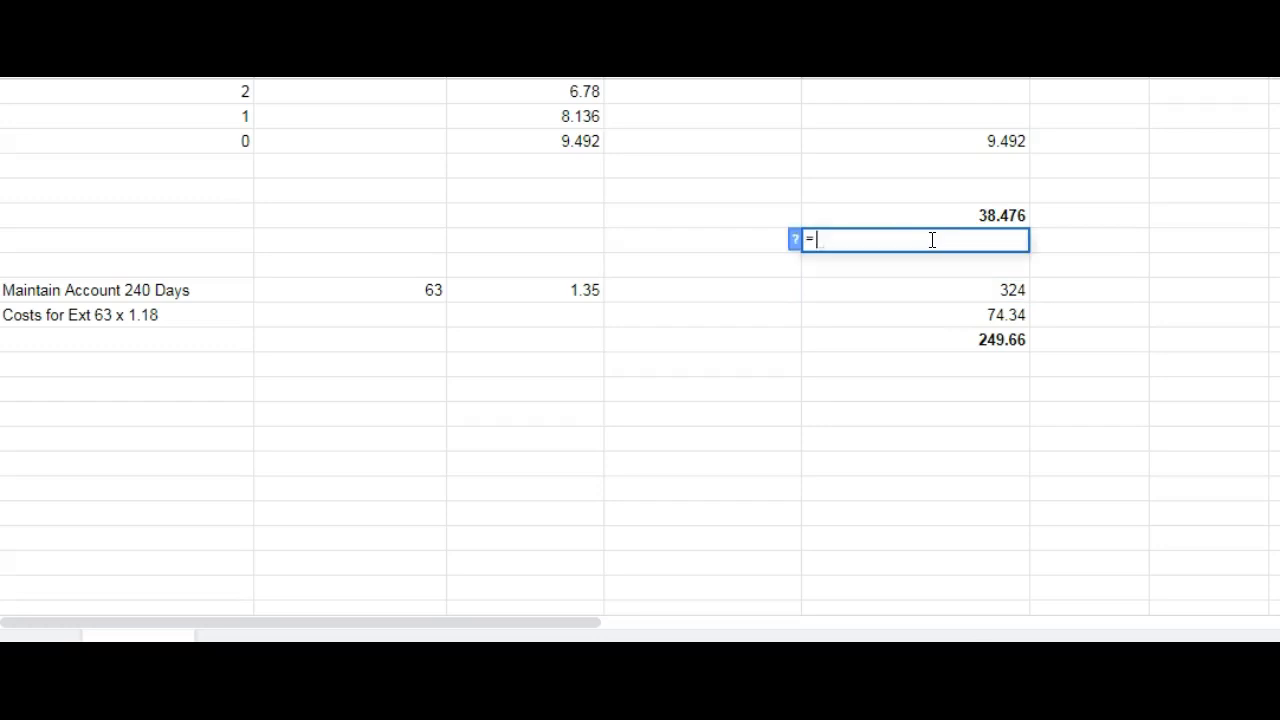
pyautogui.write('1.18*3')
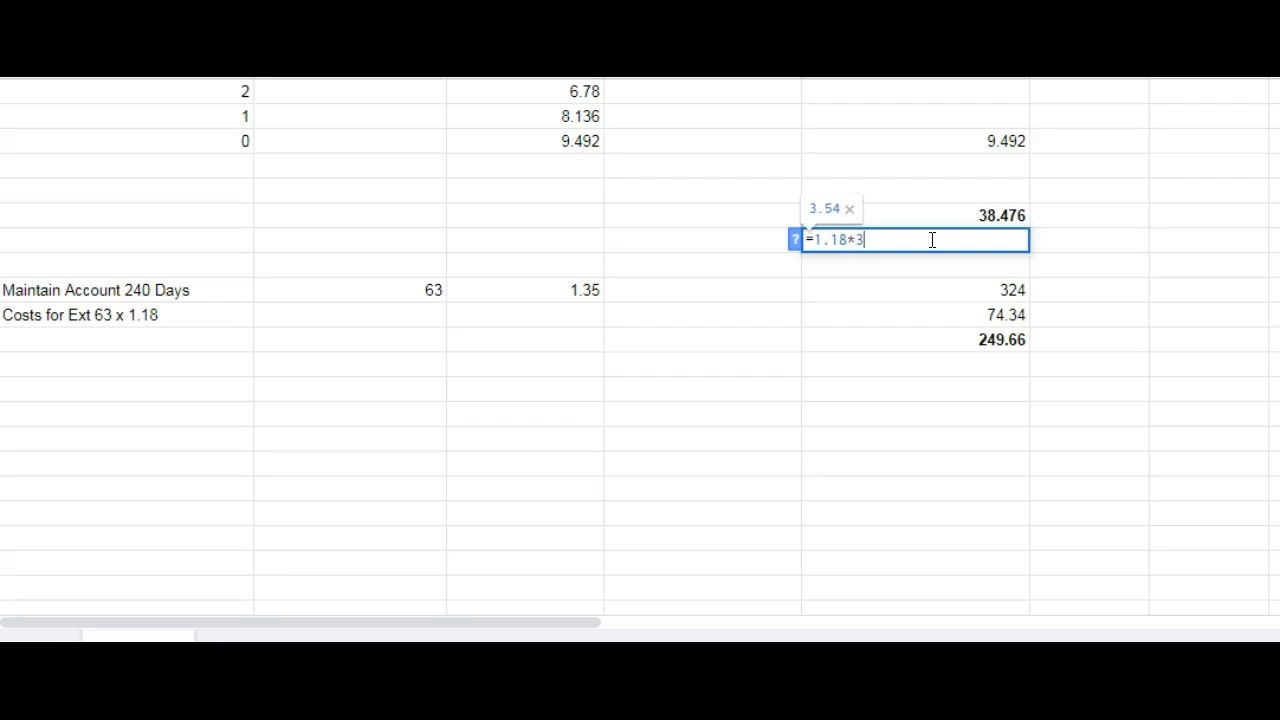
pyautogui.press('Return')
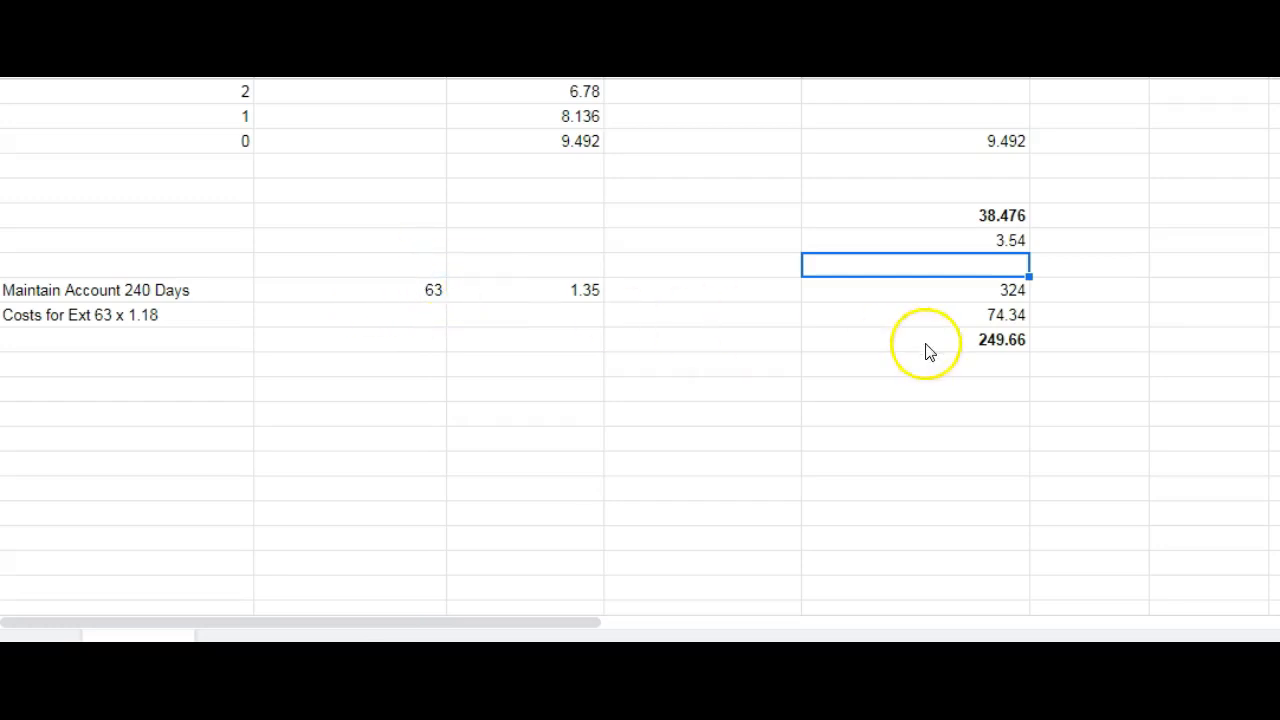
# Step: Enter 300 as the number of referrals in B270, two rows below the net total of the Maintain Account section
pyautogui.scroll(10, 640, 345)
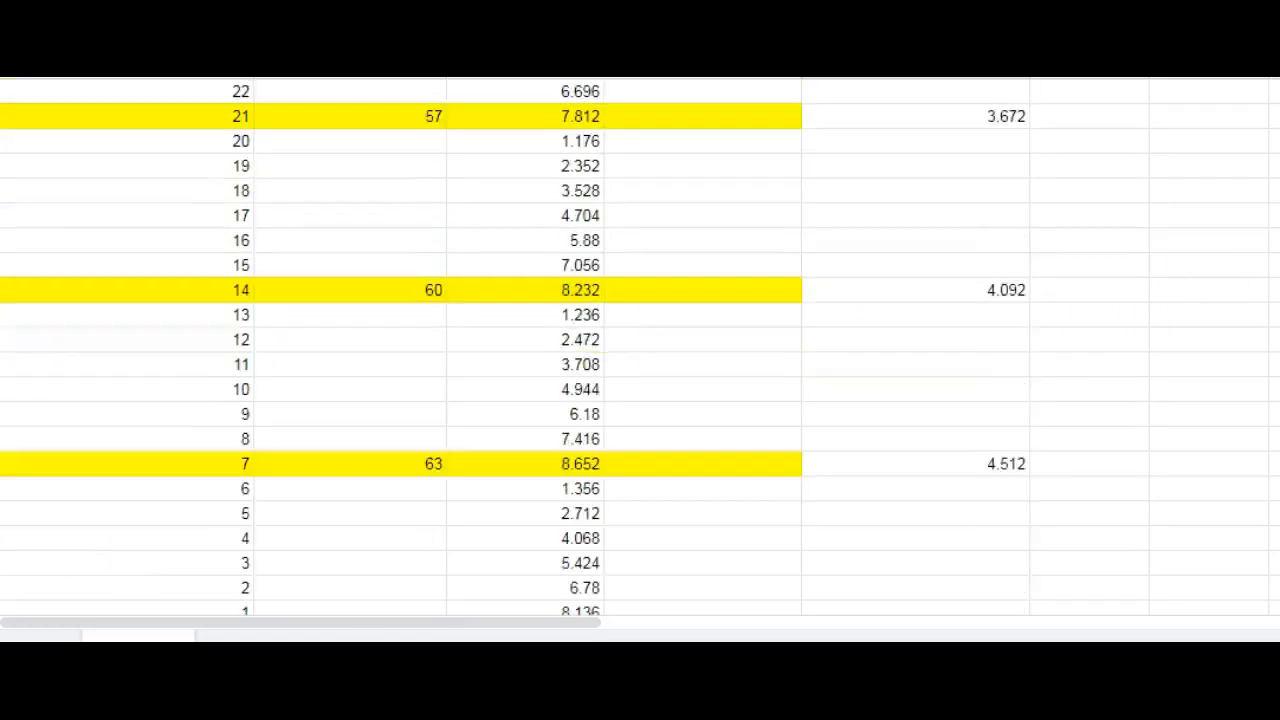
pyautogui.scroll(-5, 640, 345)
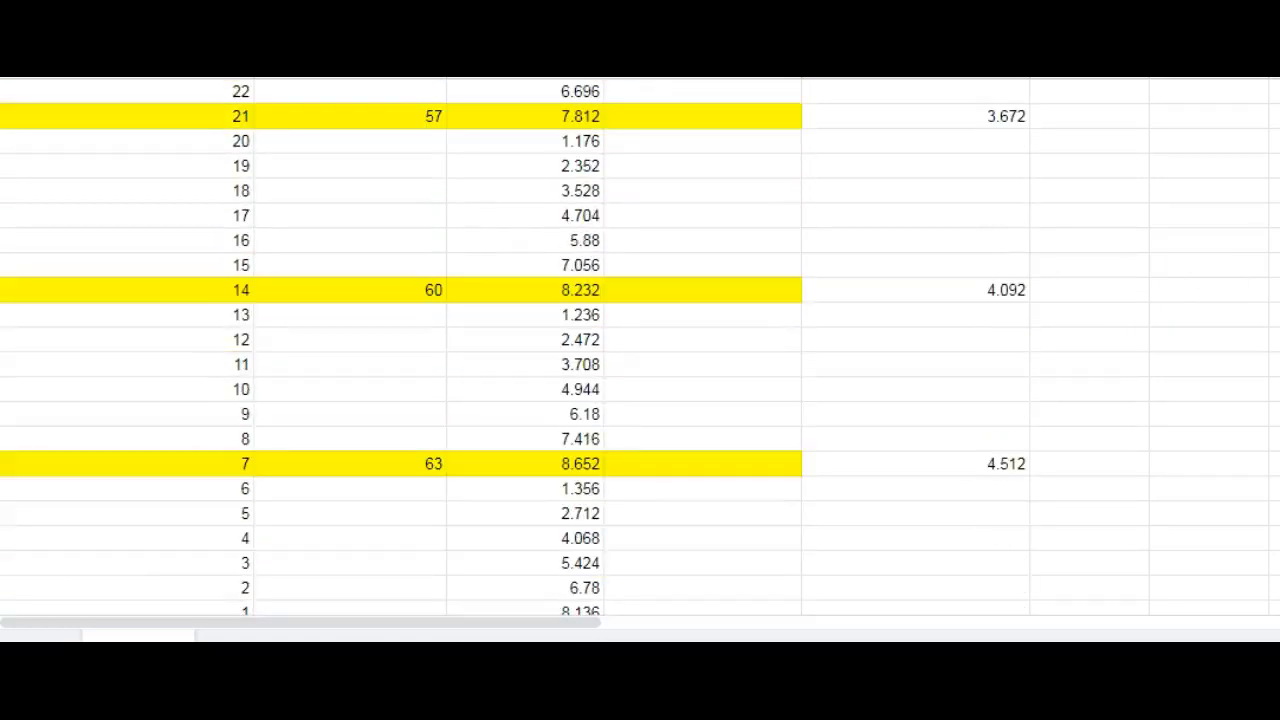
pyautogui.scroll(-3, 640, 345)
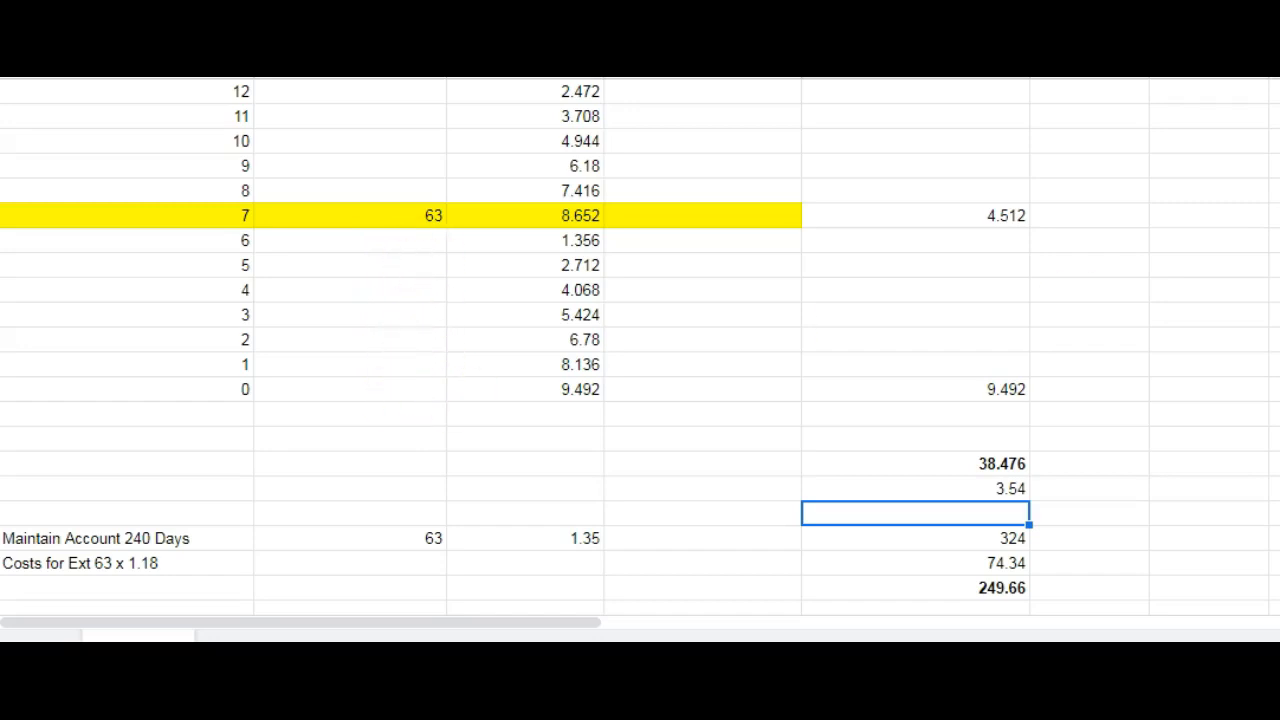
pyautogui.scroll(-5, 517, 340)
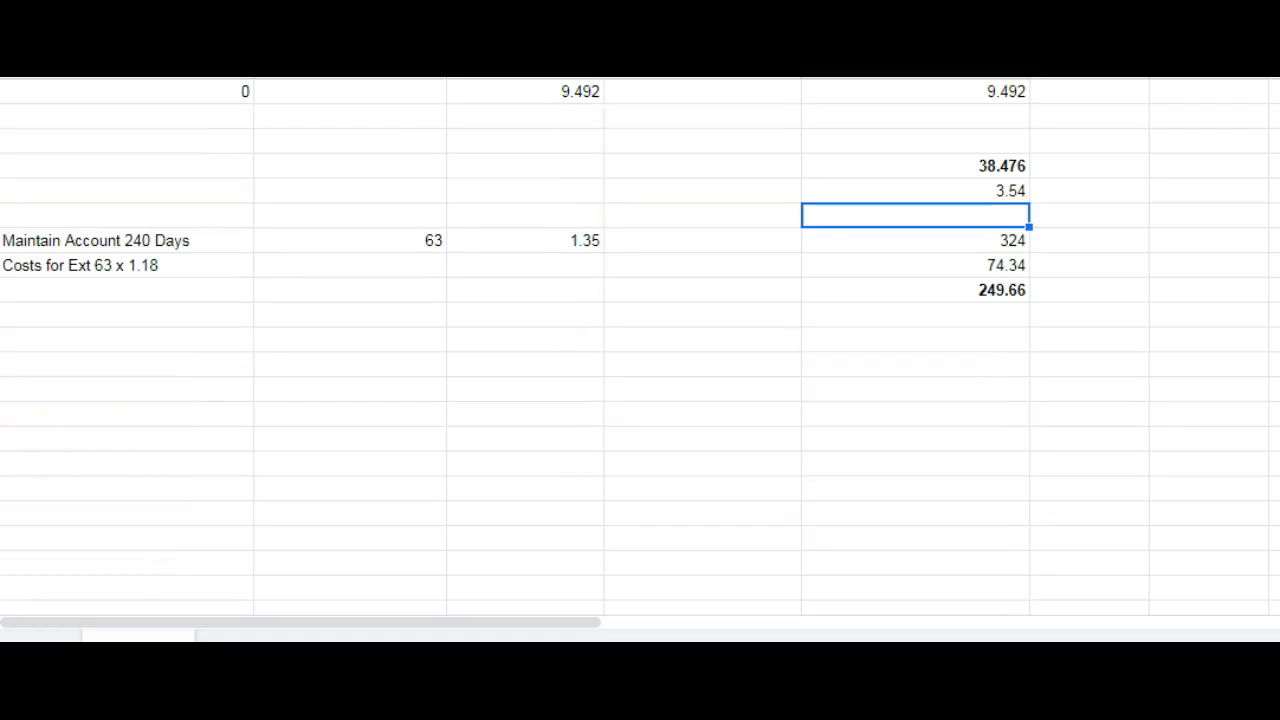
pyautogui.scroll(9, 517, 340)
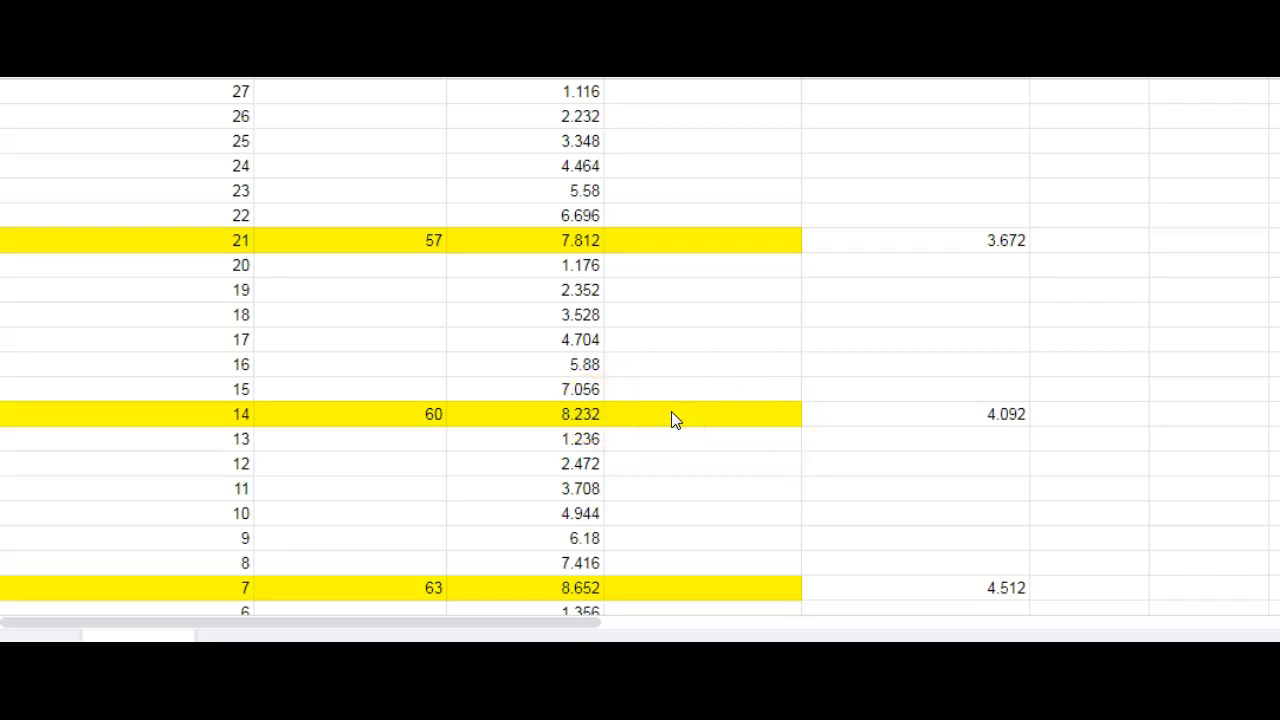
pyautogui.scroll(-7, 617, 166)
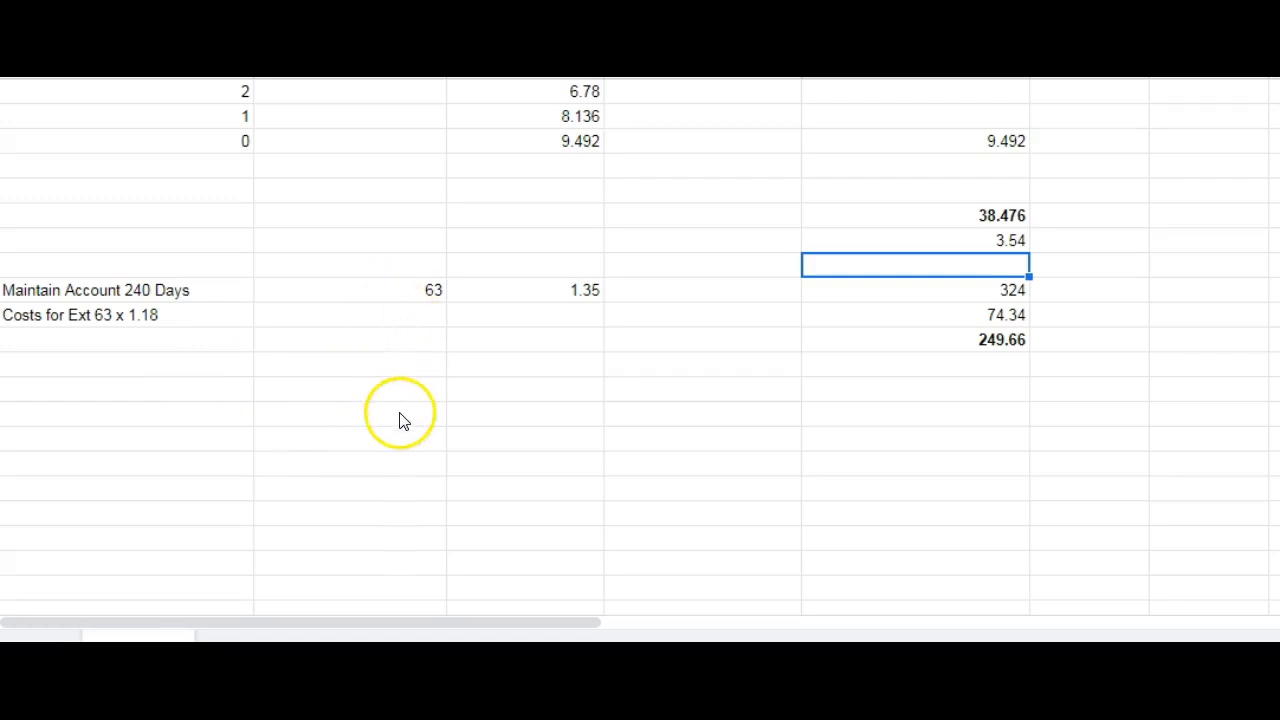
pyautogui.click(421, 396)
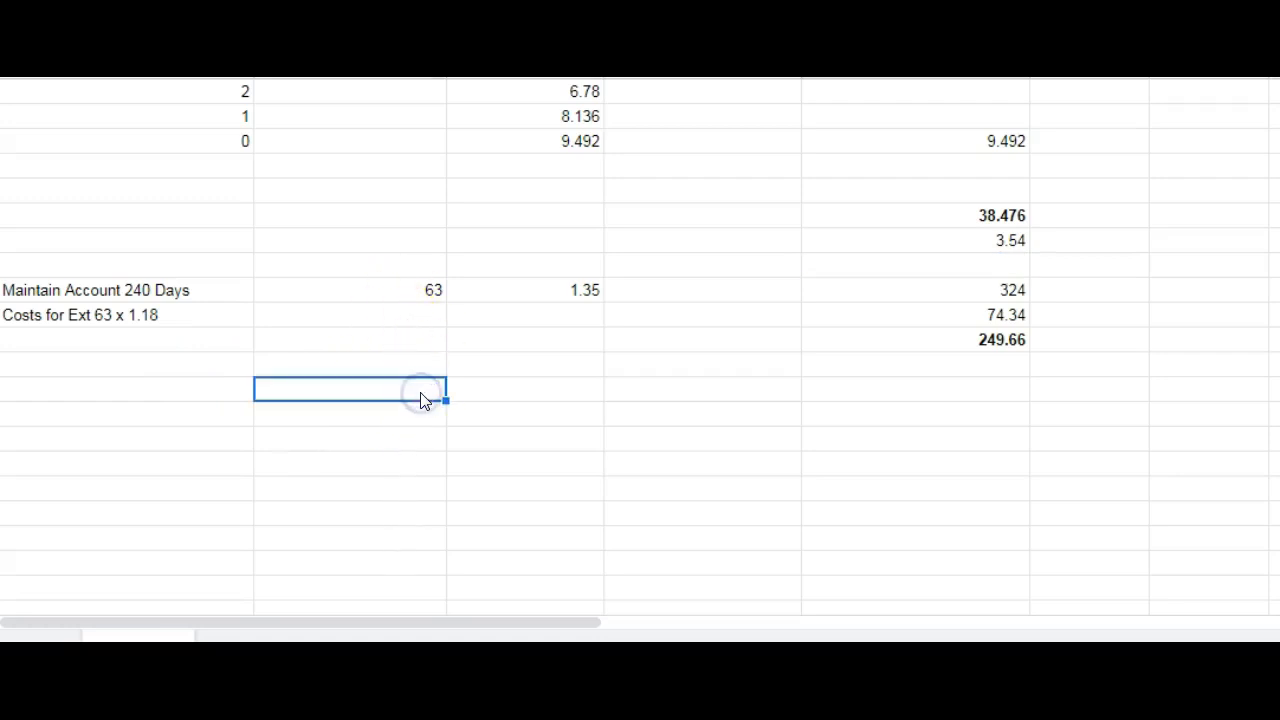
pyautogui.write('300')
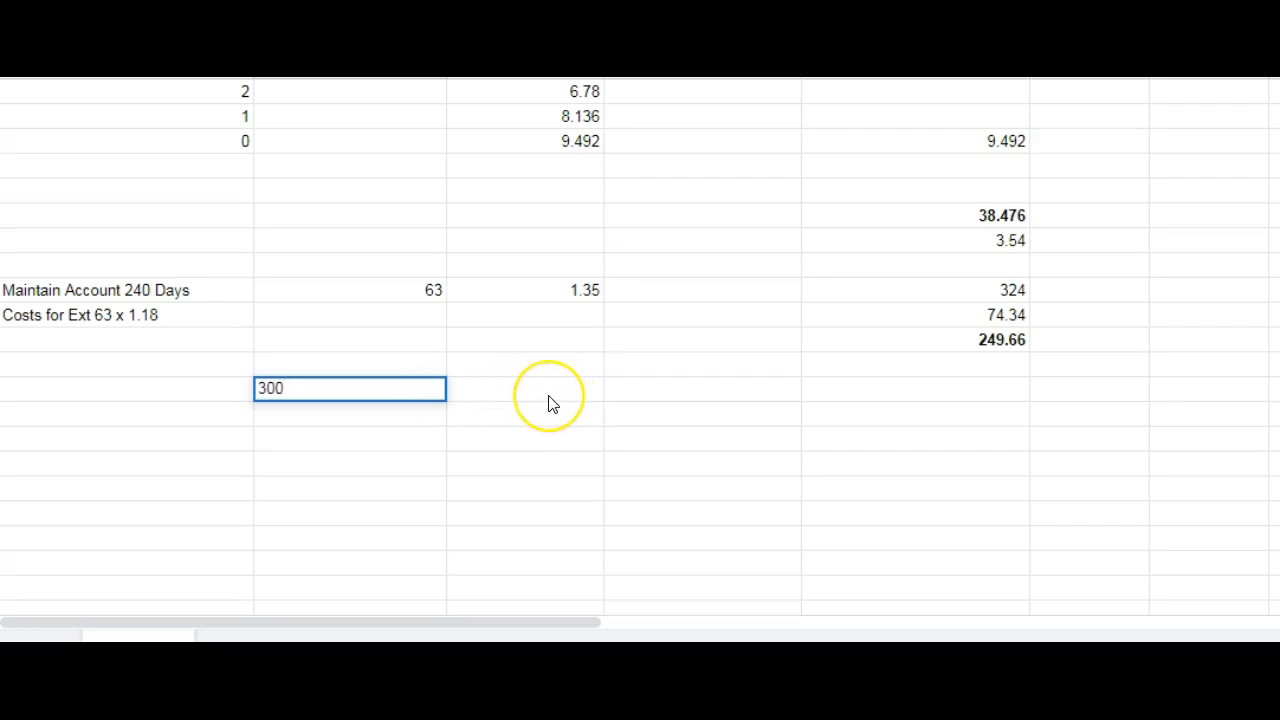
# Step: Calculate the daily earnings for 300 referrals in C270 with =D8+(D14*300), using the own-clicks and rented-referral daily totals
pyautogui.click(551, 402)
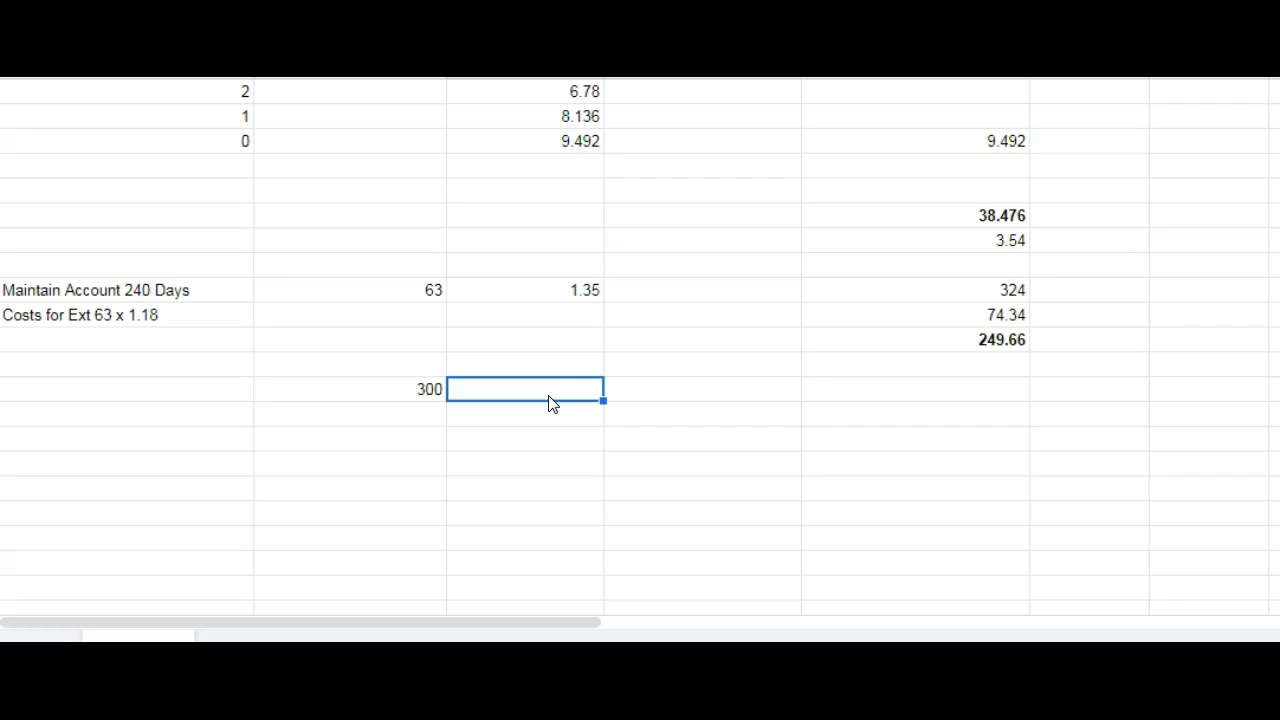
pyautogui.write('=')
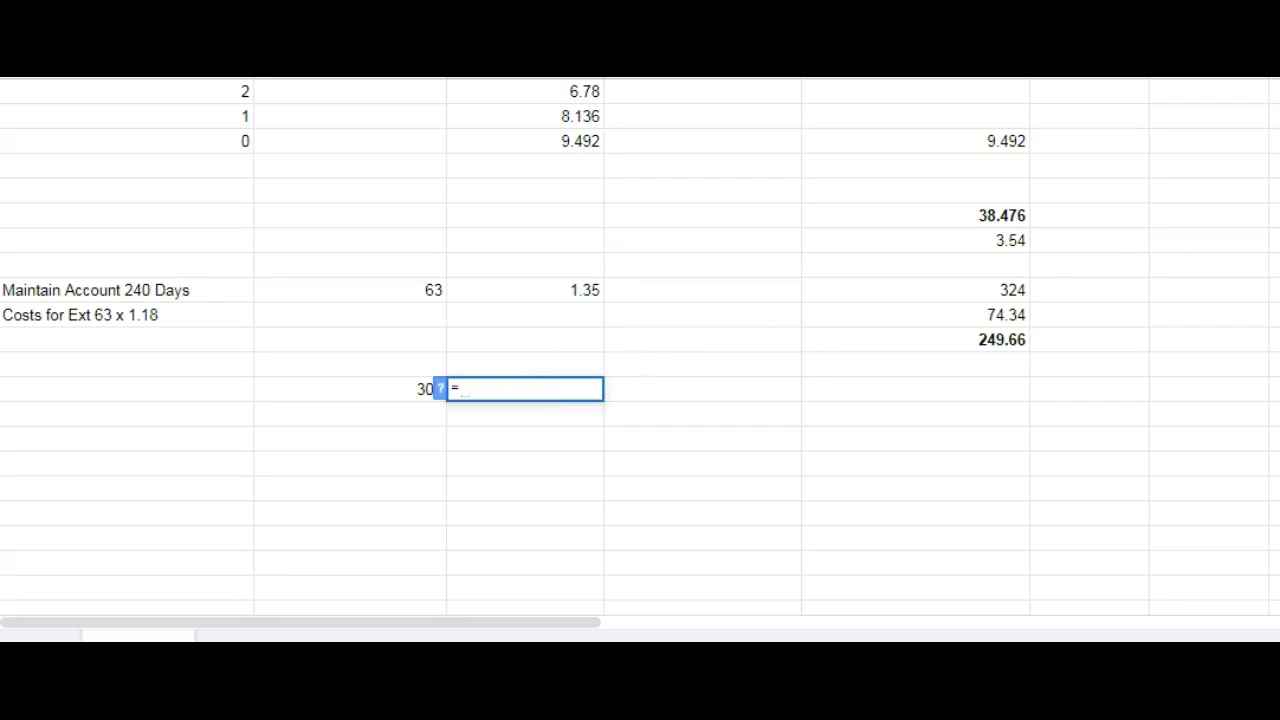
pyautogui.scroll(20, 795, 220)
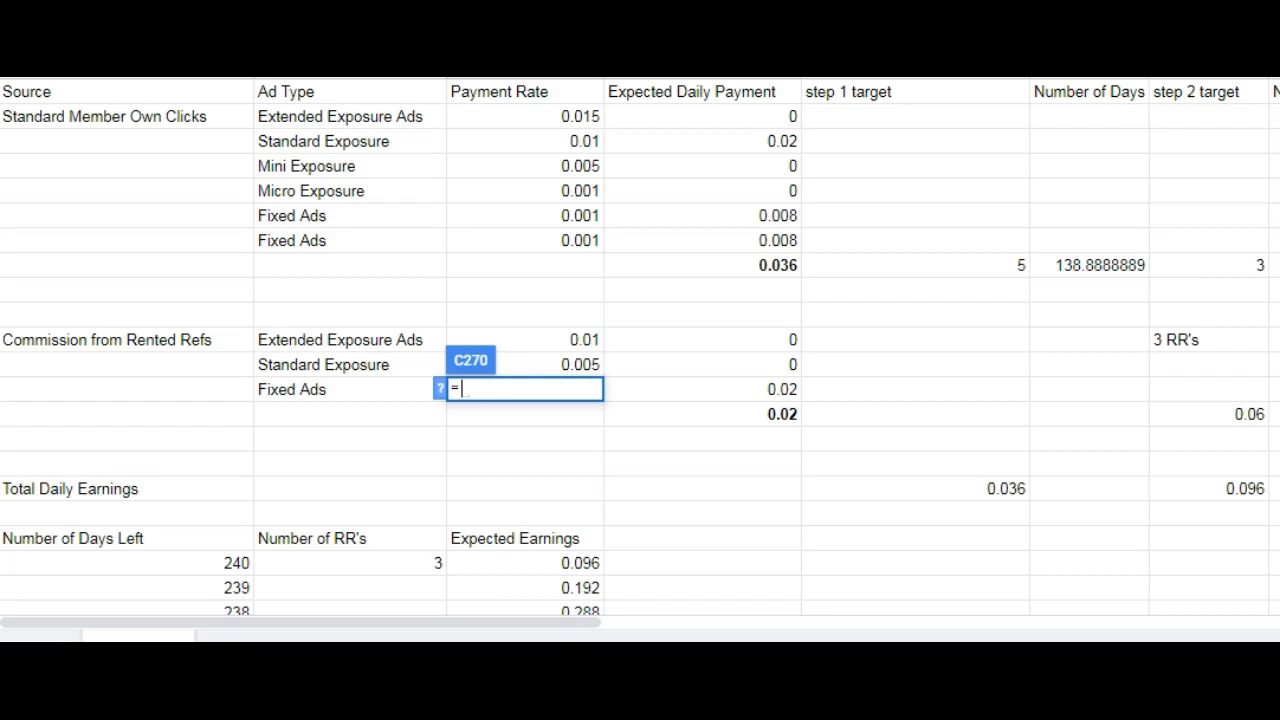
pyautogui.click(776, 268)
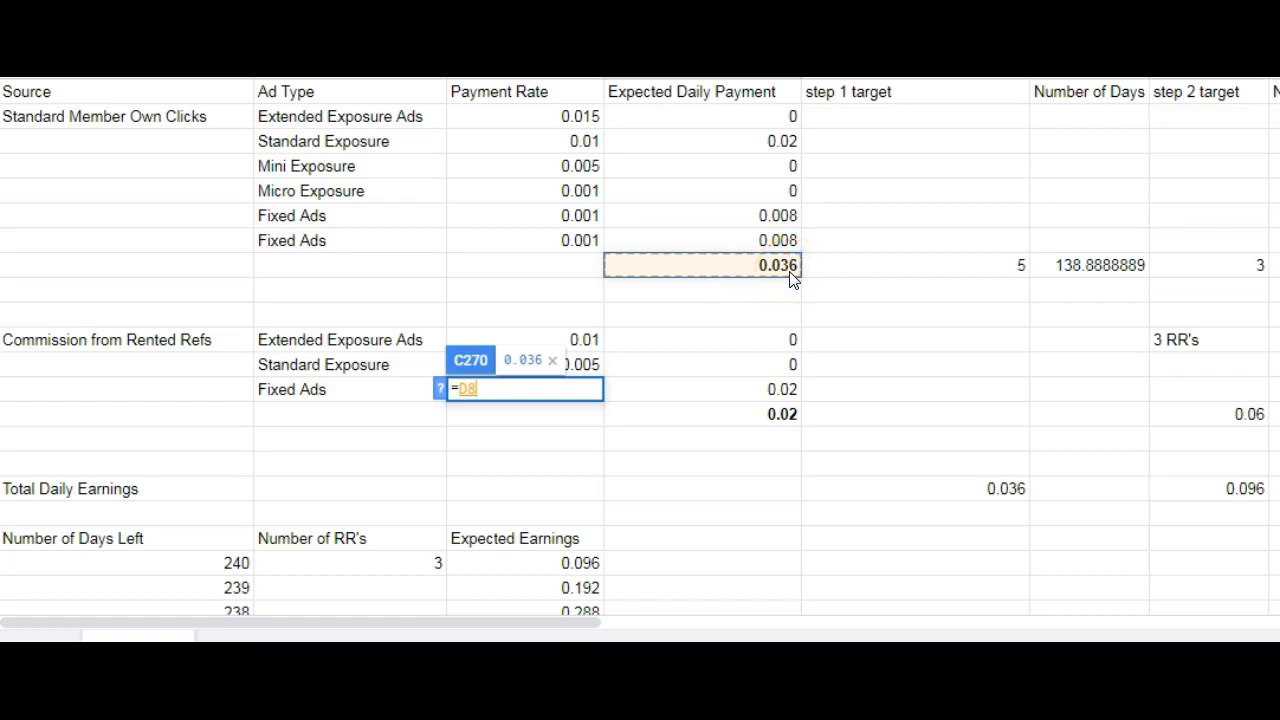
pyautogui.write('+(')
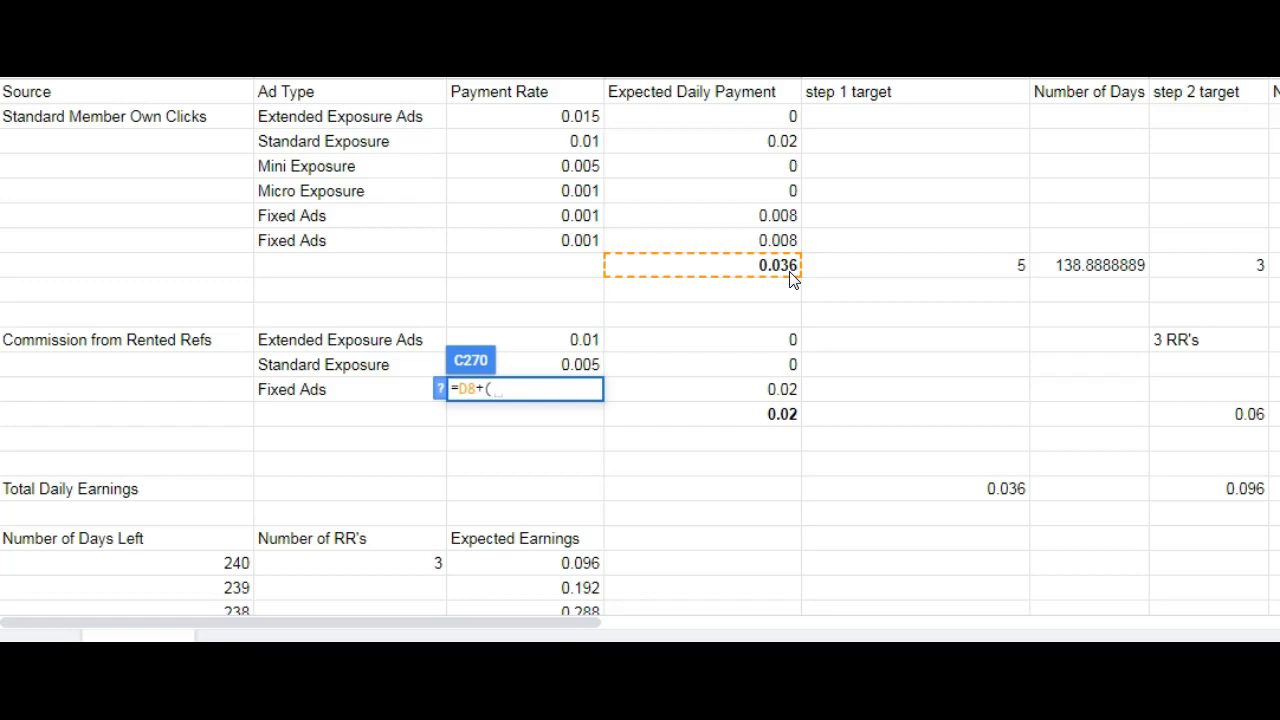
pyautogui.click(779, 420)
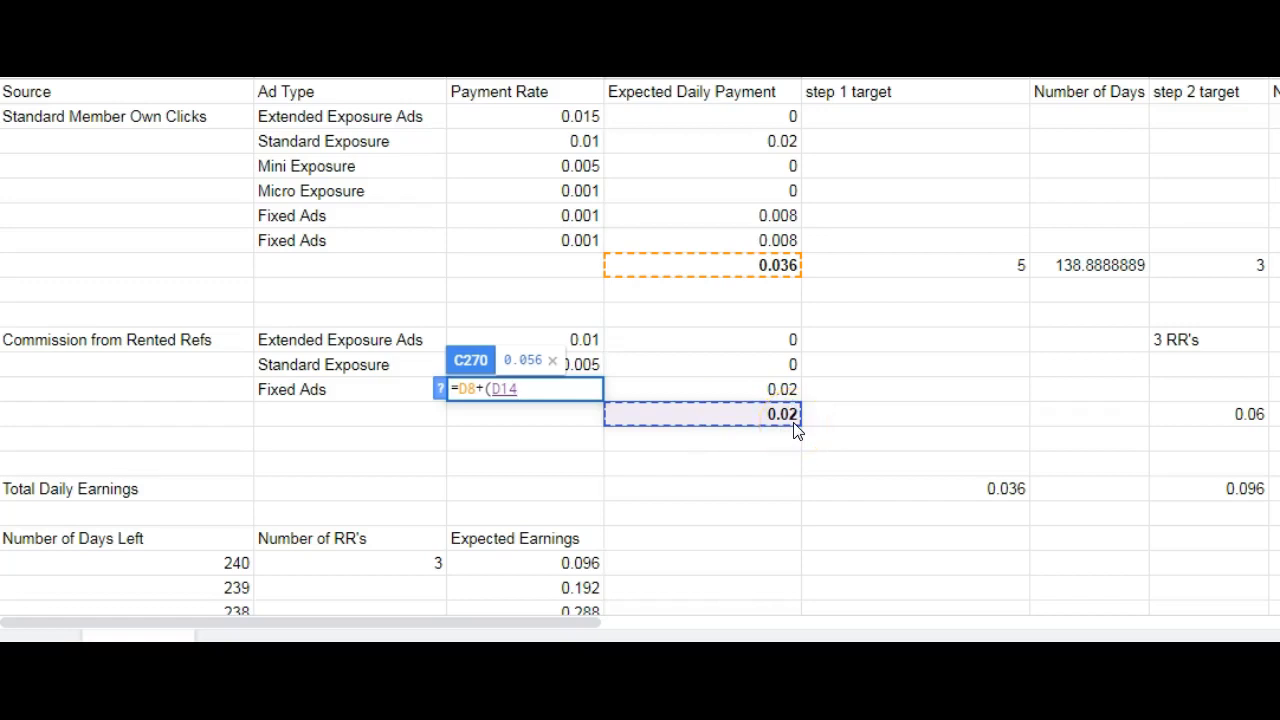
pyautogui.write('*300')
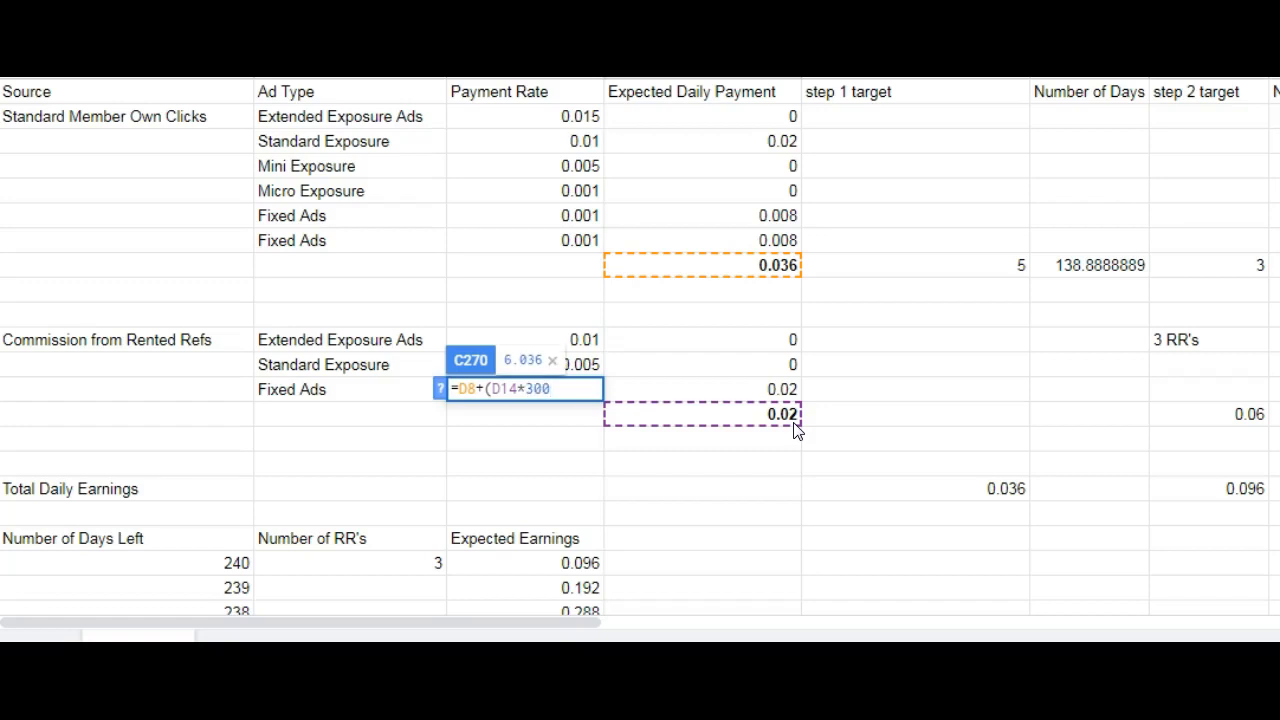
pyautogui.write(')')
pyautogui.press('Return')
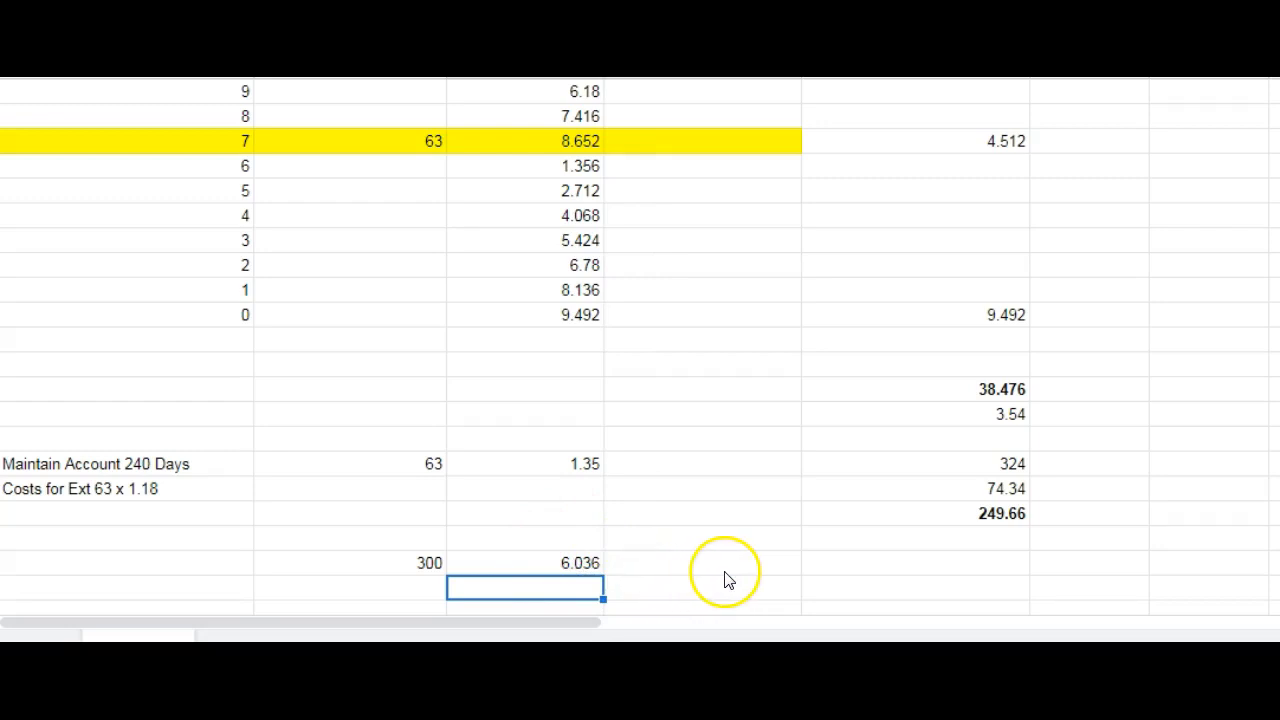
# Step: Calculate the 240-day earnings for 300 referrals with =C270*240 in the same row's totals column, and make the result bold
pyautogui.click(866, 568)
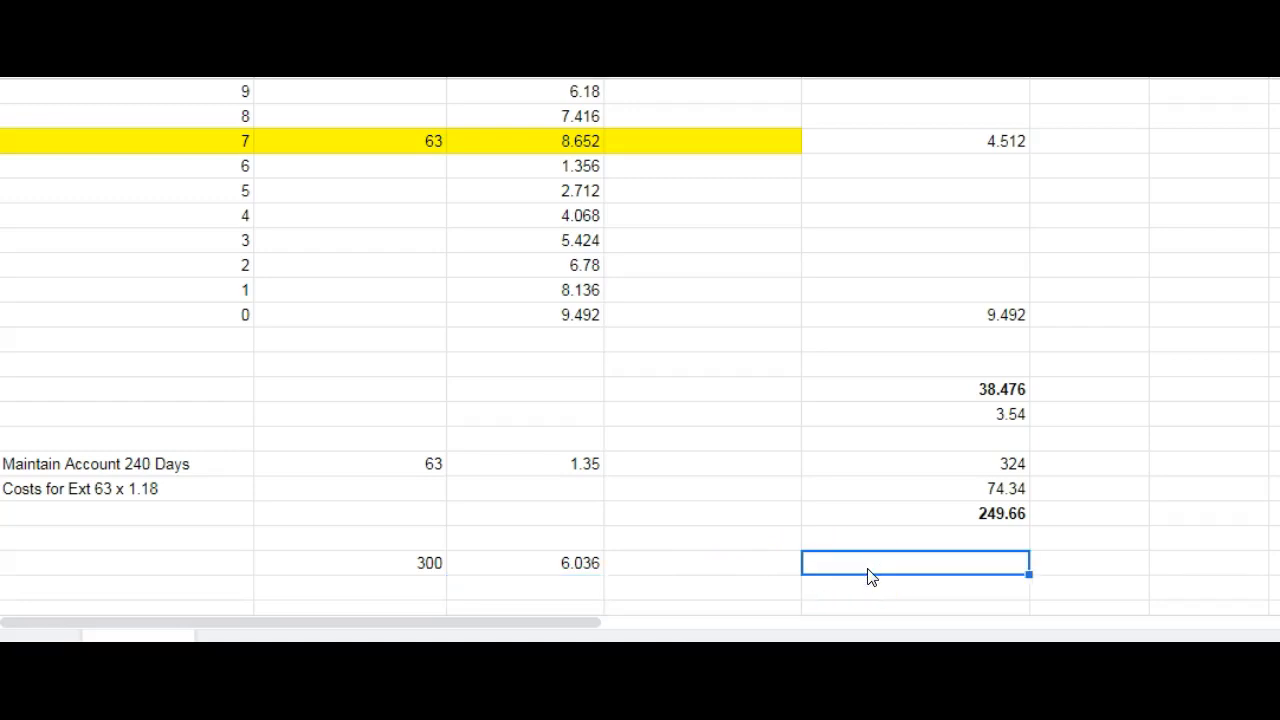
pyautogui.write('=')
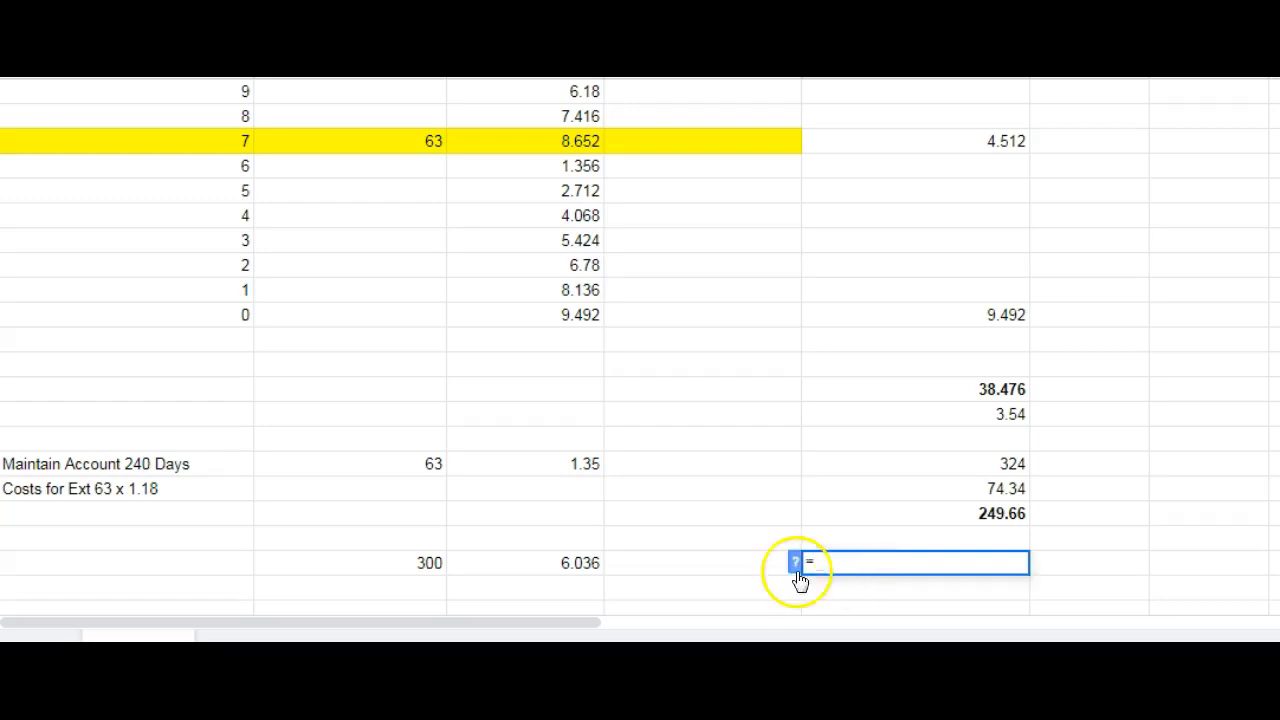
pyautogui.click(572, 565)
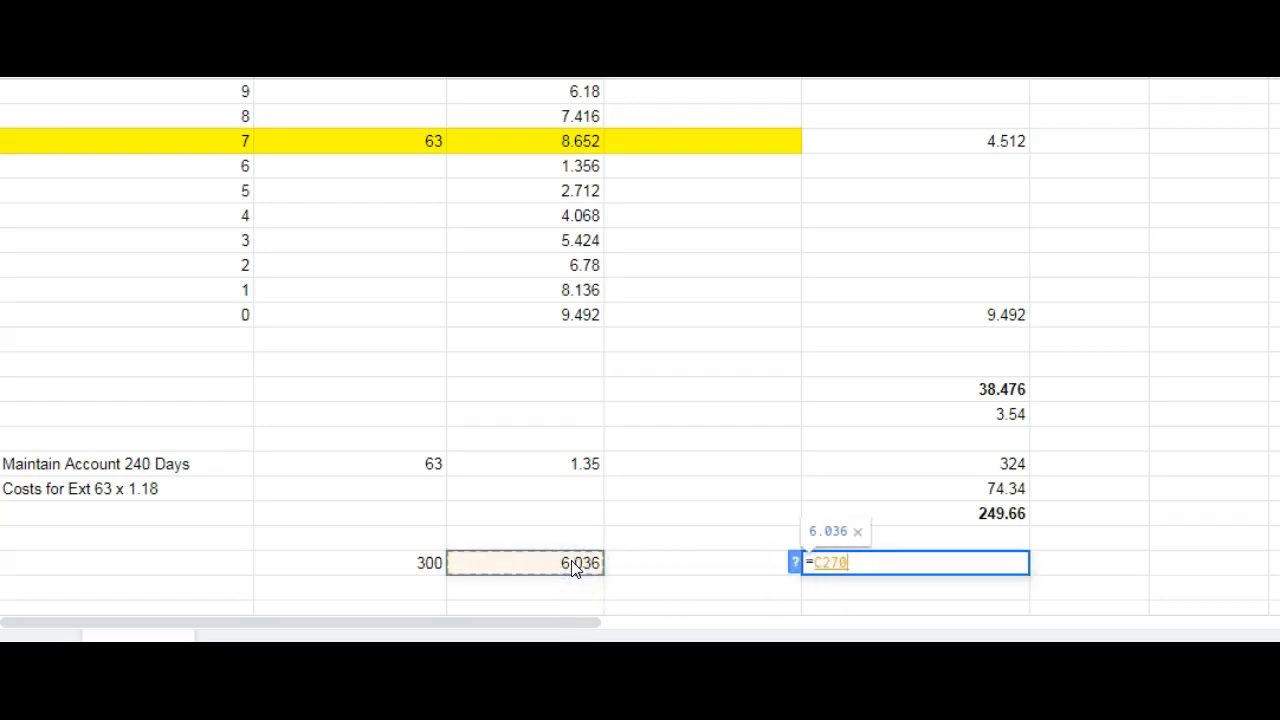
pyautogui.write('*240')
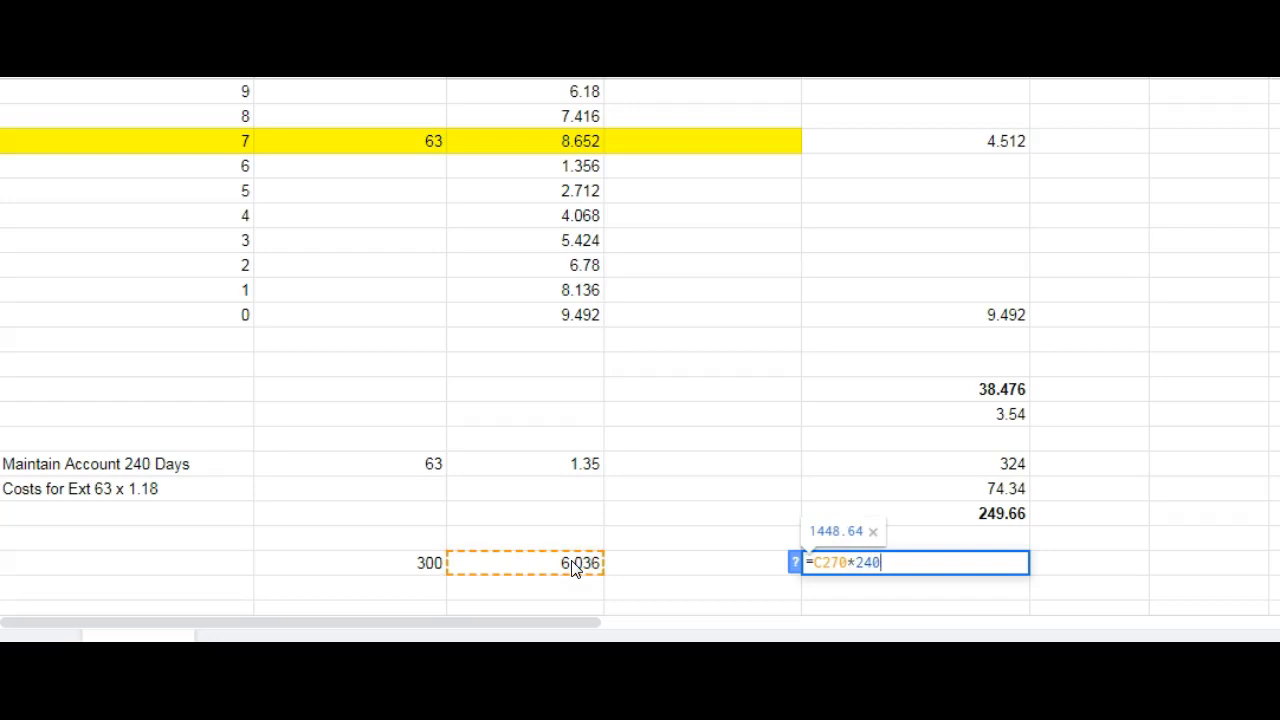
pyautogui.press('Return')
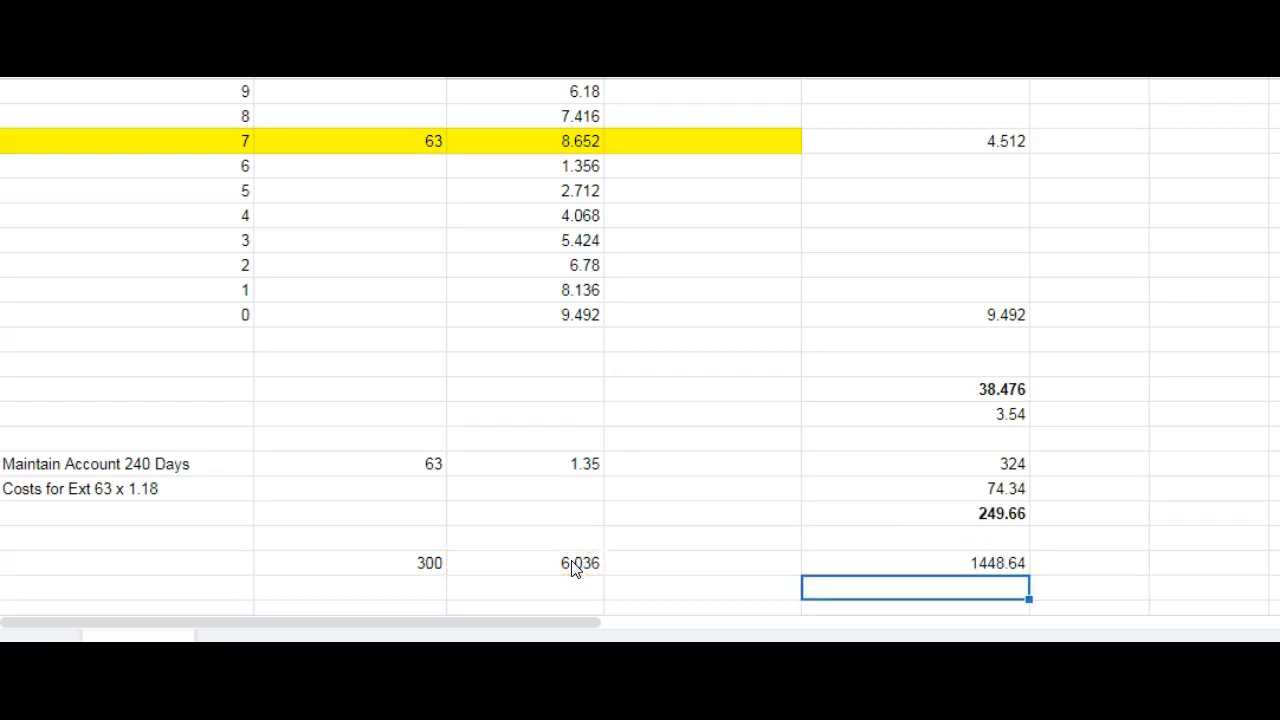
pyautogui.click(980, 568)
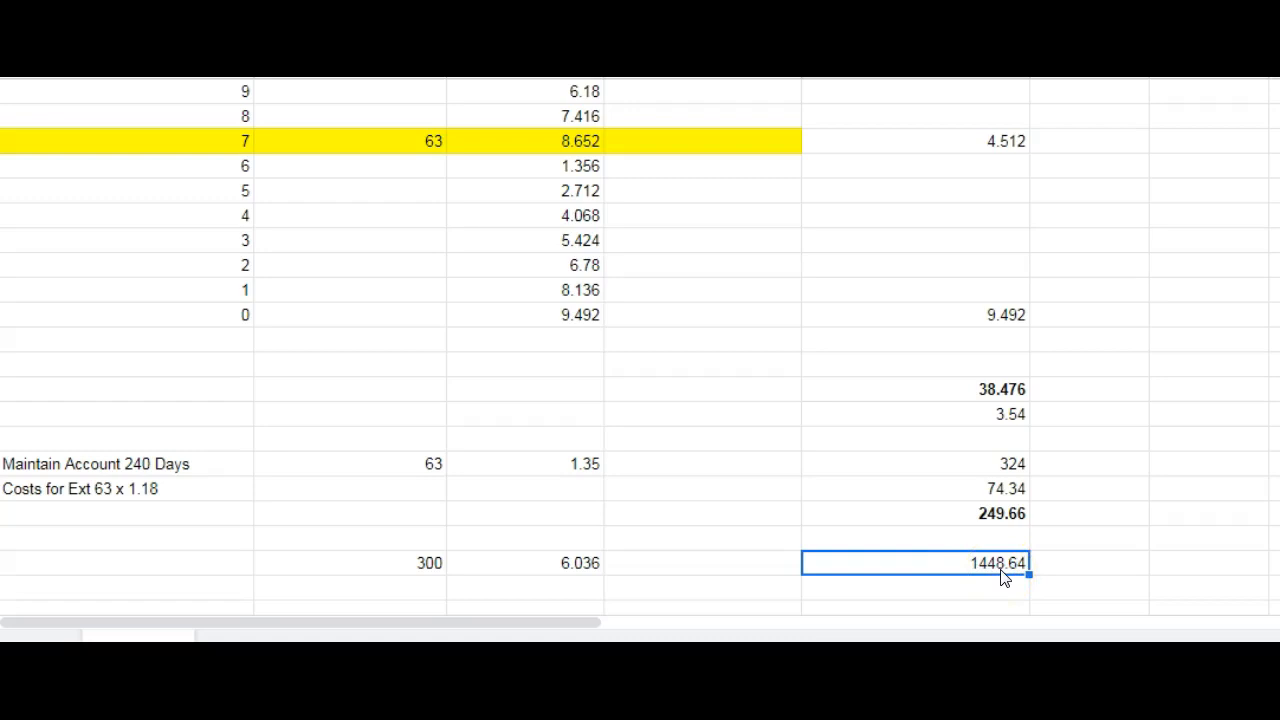
pyautogui.hotkey('ctrl', 'b')
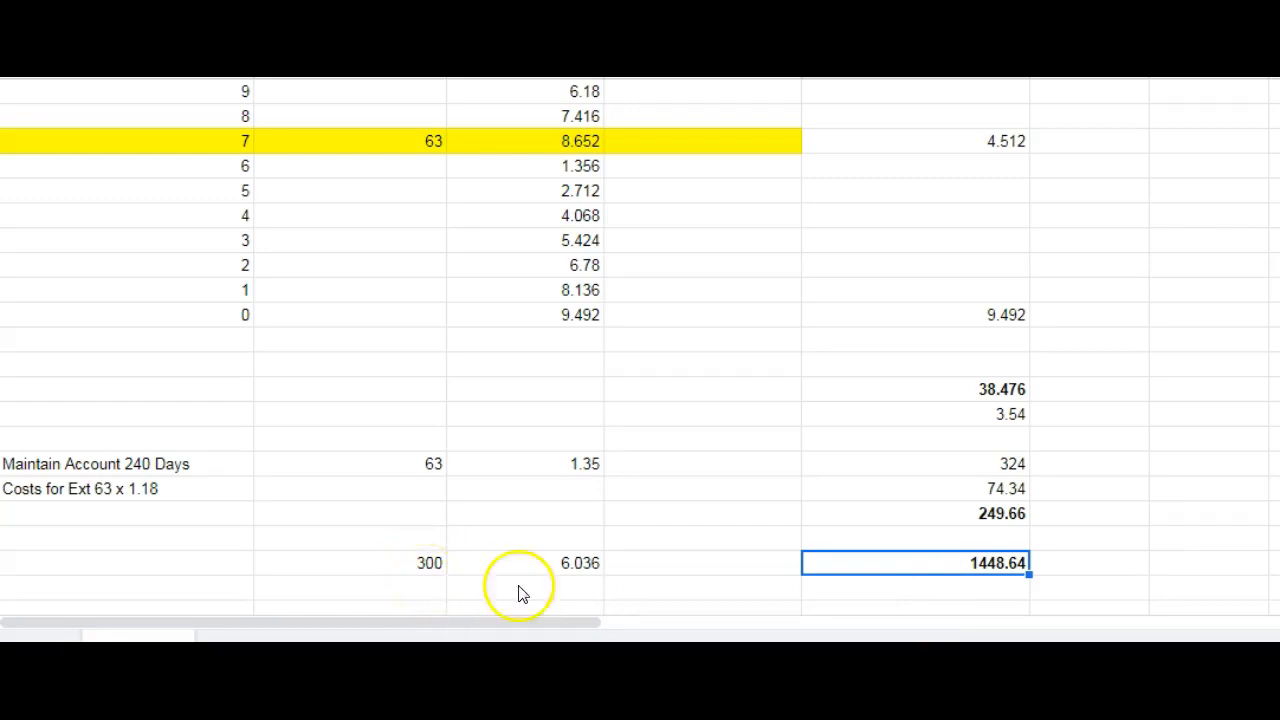
# Step: Calculate the extension cost for 300 referrals with =300*1.18 directly below their bold 240-day earnings
pyautogui.click(838, 597)
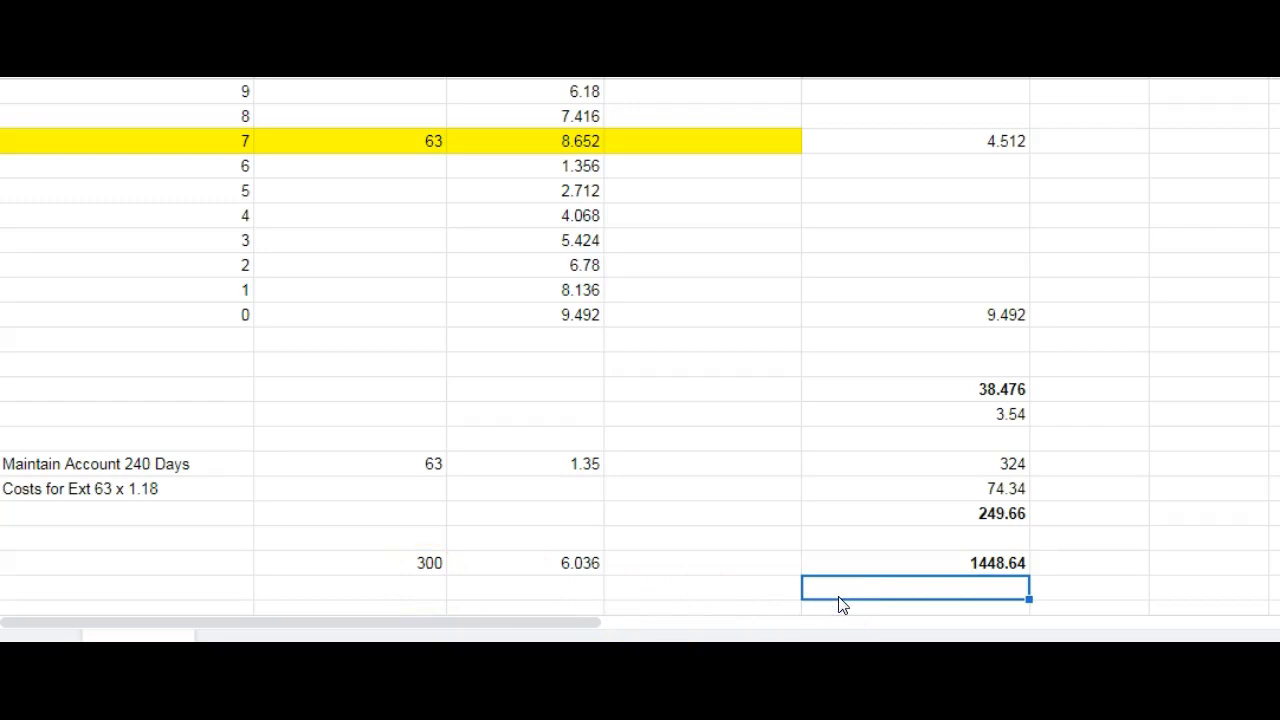
pyautogui.write('=300')
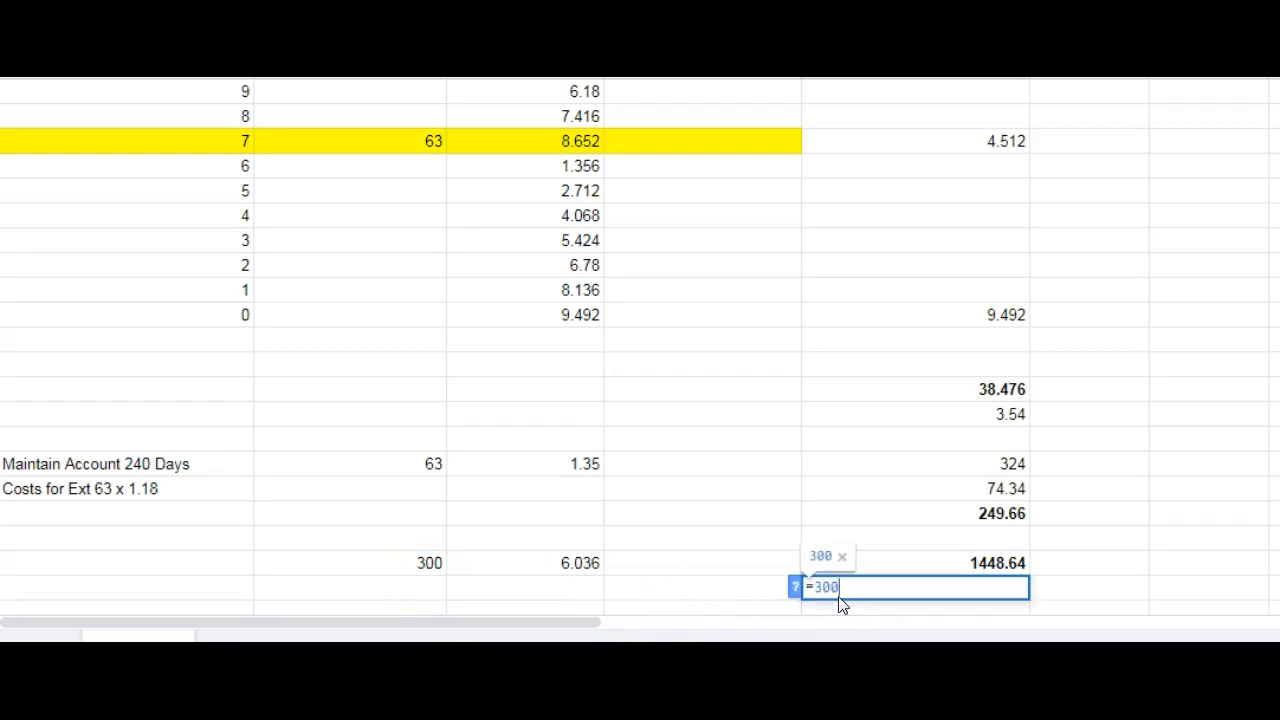
pyautogui.write('*1.18')
pyautogui.press('Return')
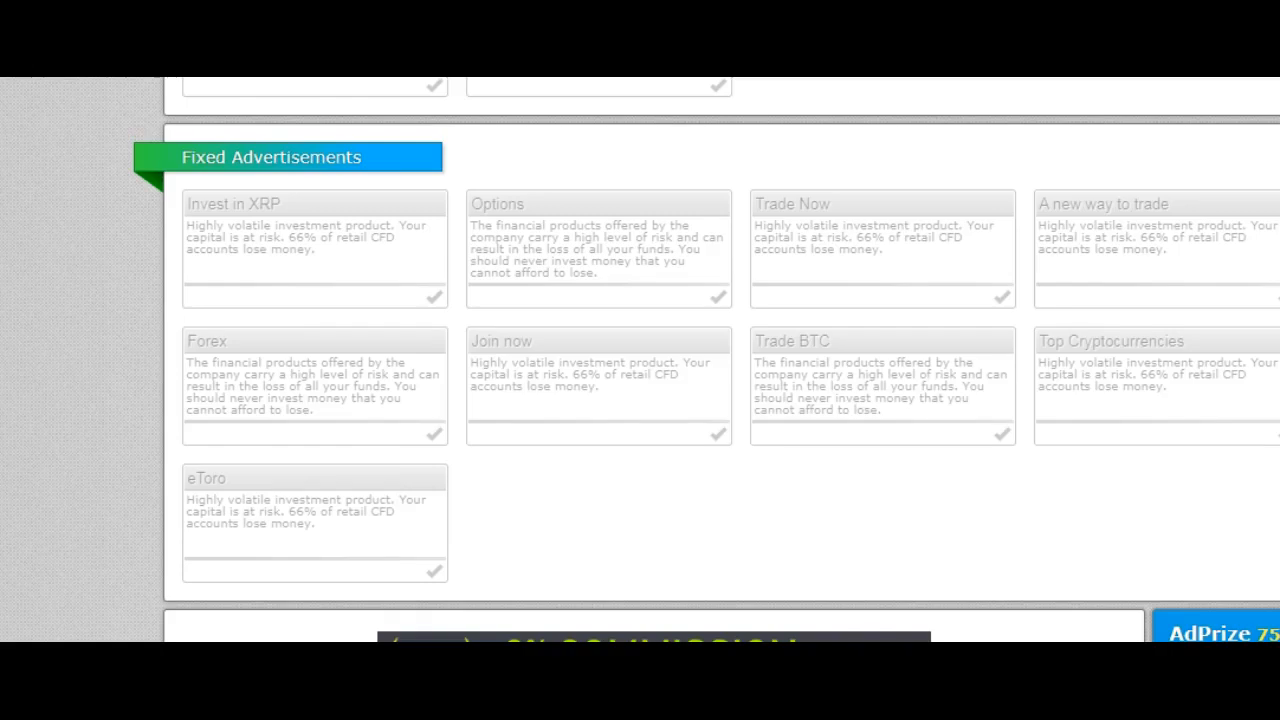
# Step: Switch to the NeoBux site and examine its help tables on click payments, referral rental prices, renewal discounts and rented-referral limits per membership
pyautogui.scroll(5, 705, 359)
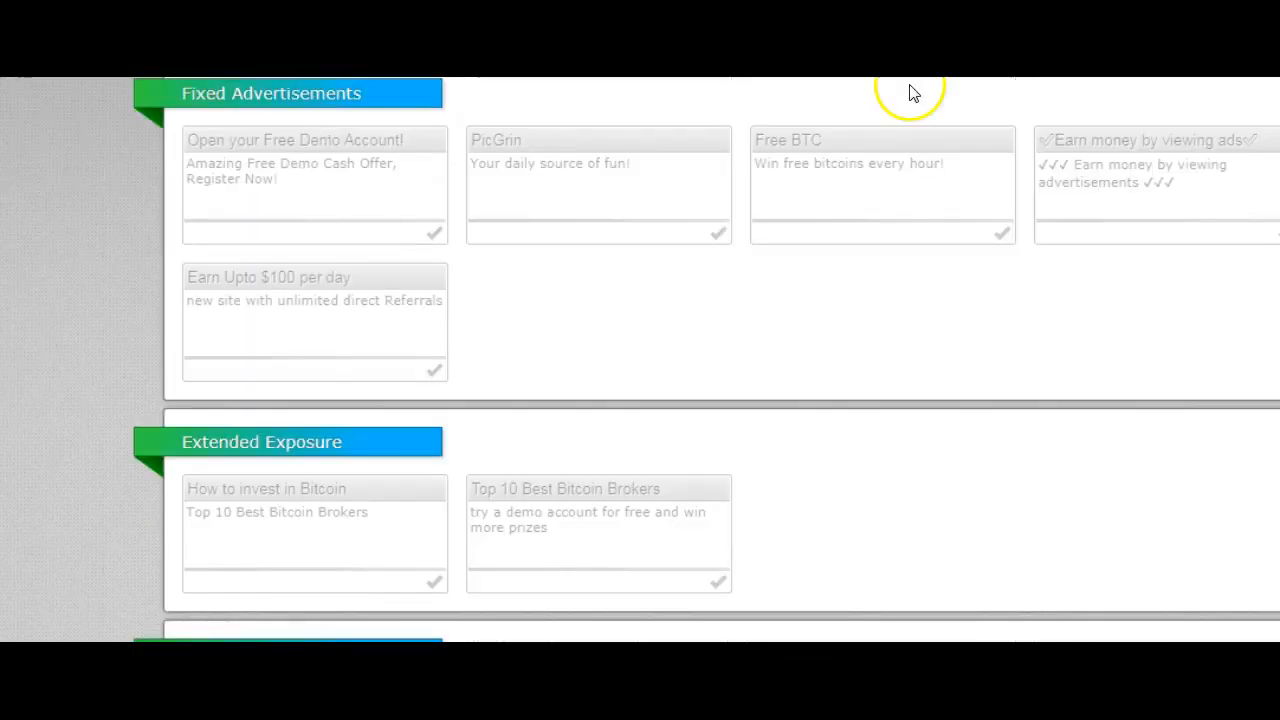
pyautogui.scroll(-5, 909, 91)
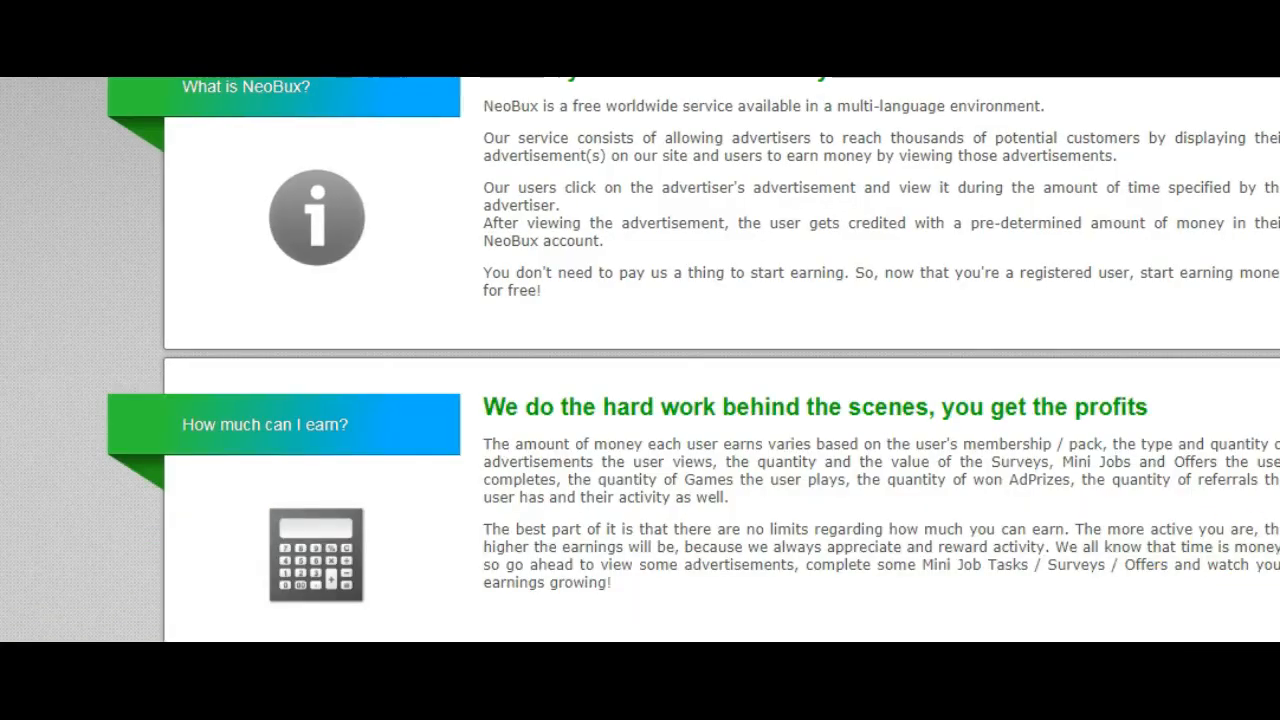
pyautogui.scroll(-1, 693, 359)
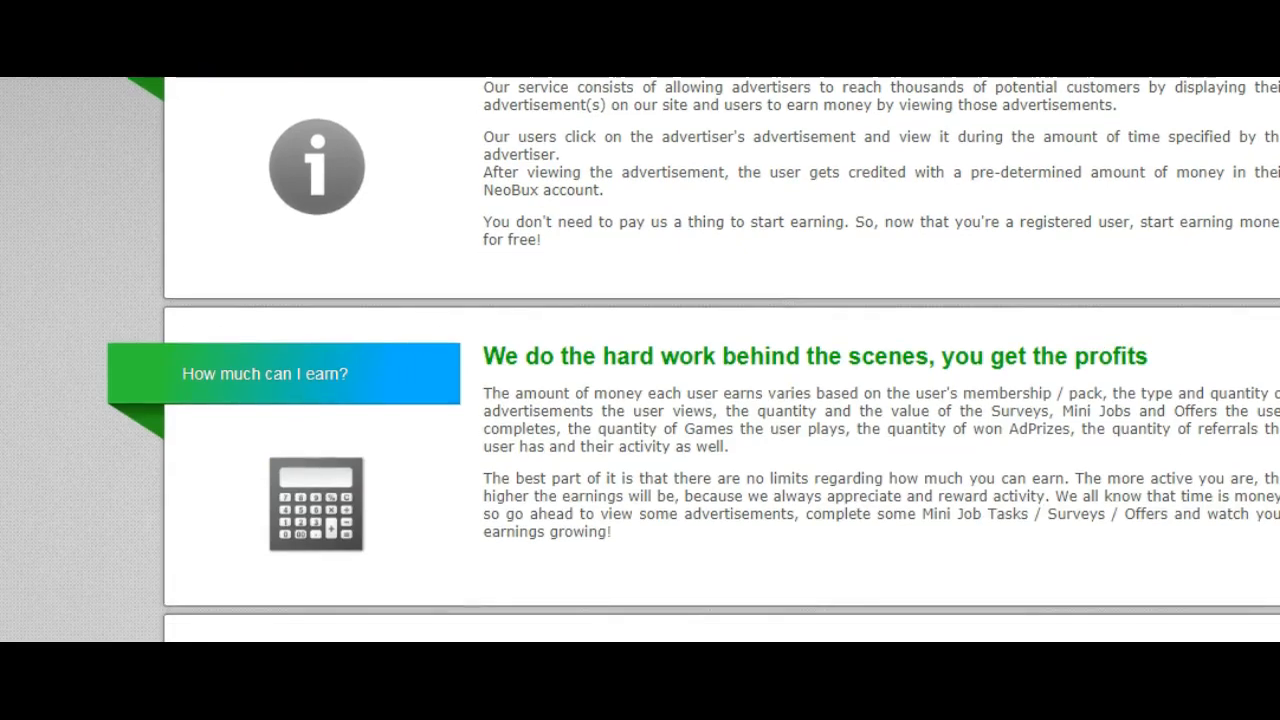
pyautogui.scroll(-5, 693, 359)
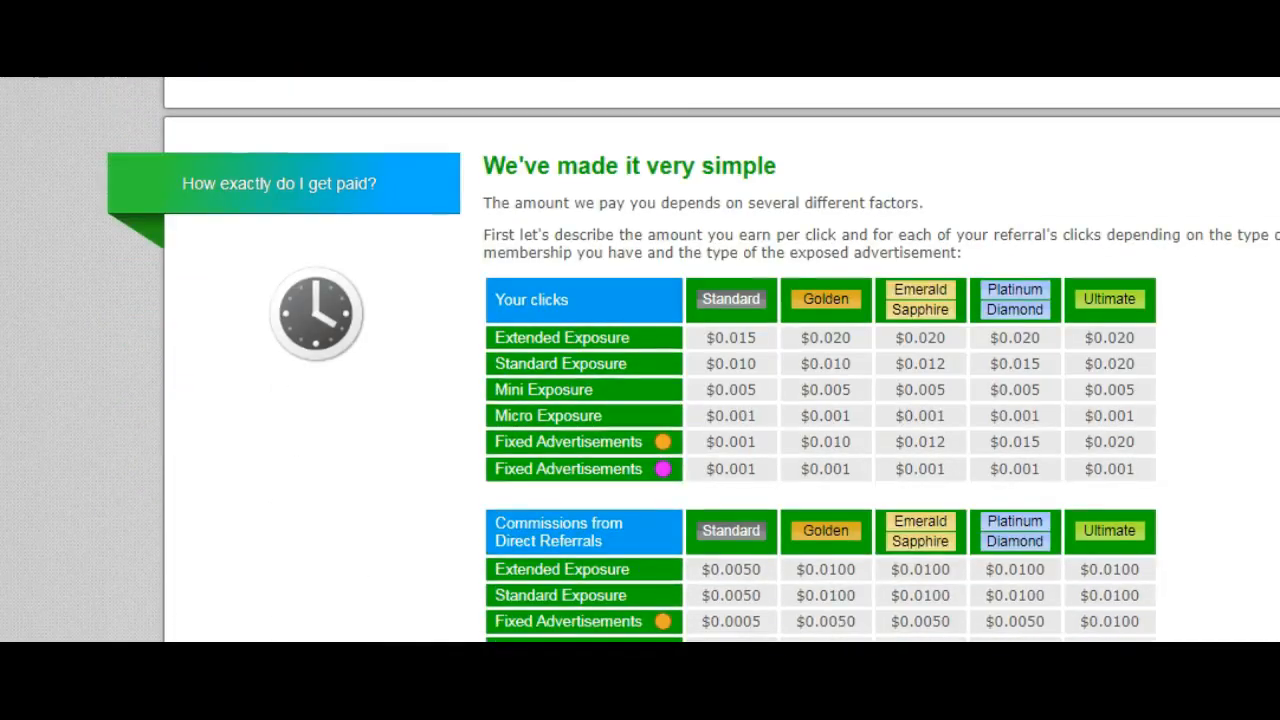
pyautogui.scroll(-8, 693, 359)
pyautogui.scroll(-6, 693, 359)
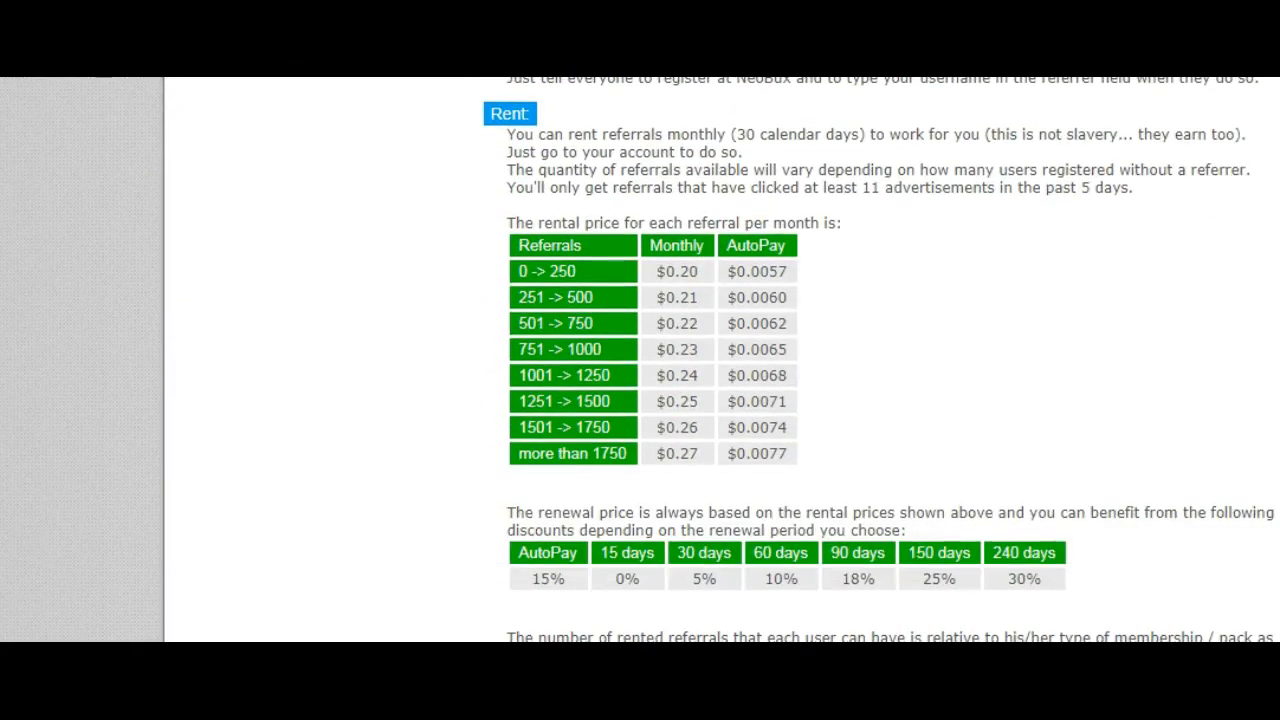
pyautogui.scroll(-3, 693, 359)
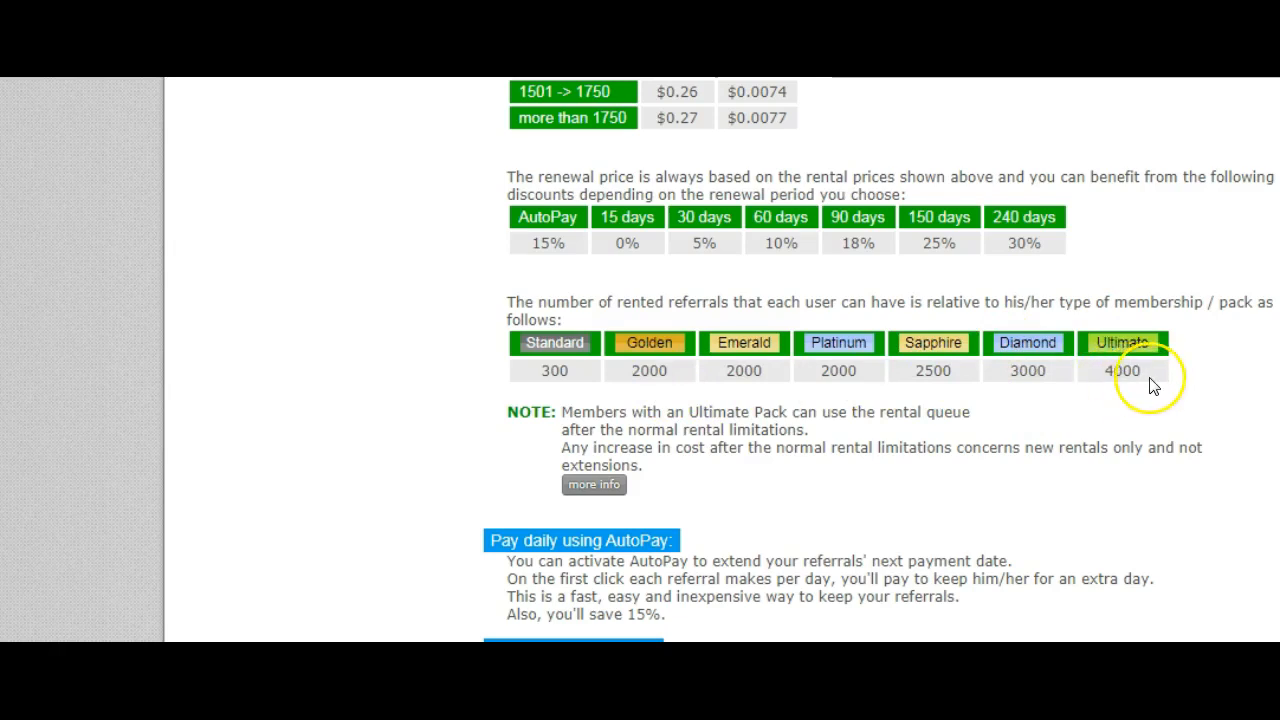
pyautogui.scroll(-7, 718, 556)
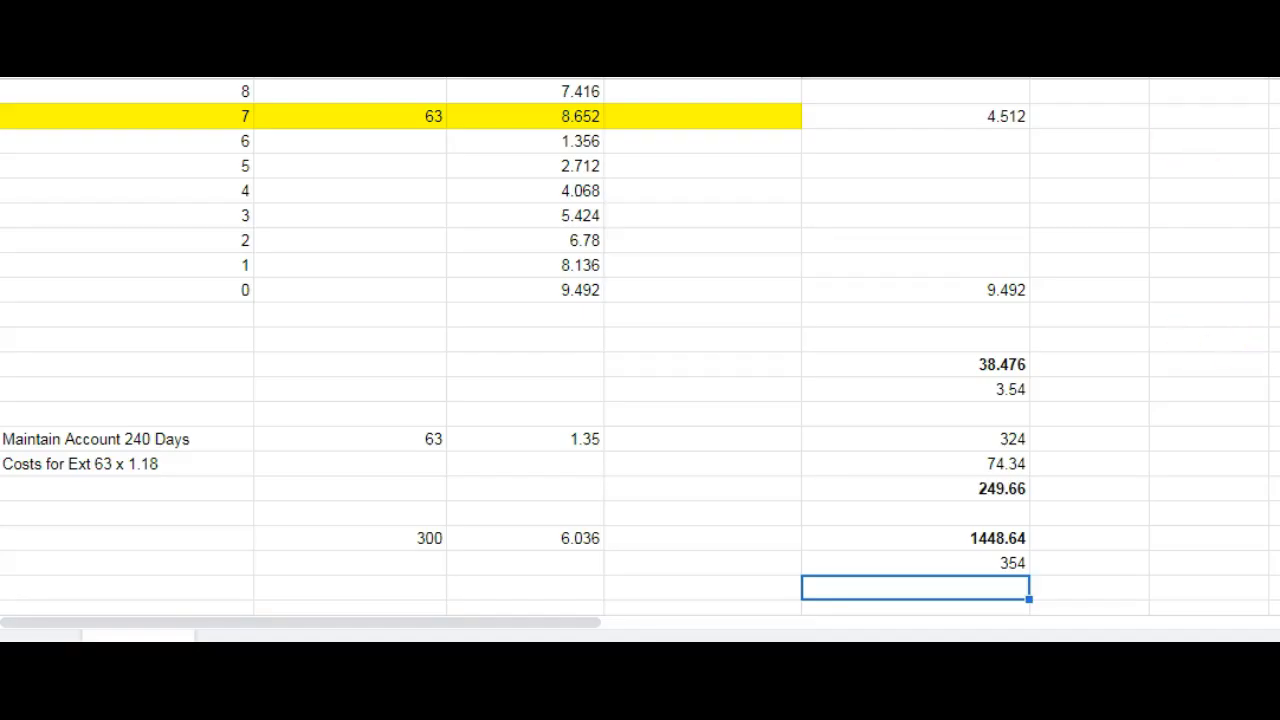
# Step: Return to the calculations sheet and enter 2000 as the number of referrals in B273, three rows below the 300 entry
pyautogui.scroll(-4, 674, 417)
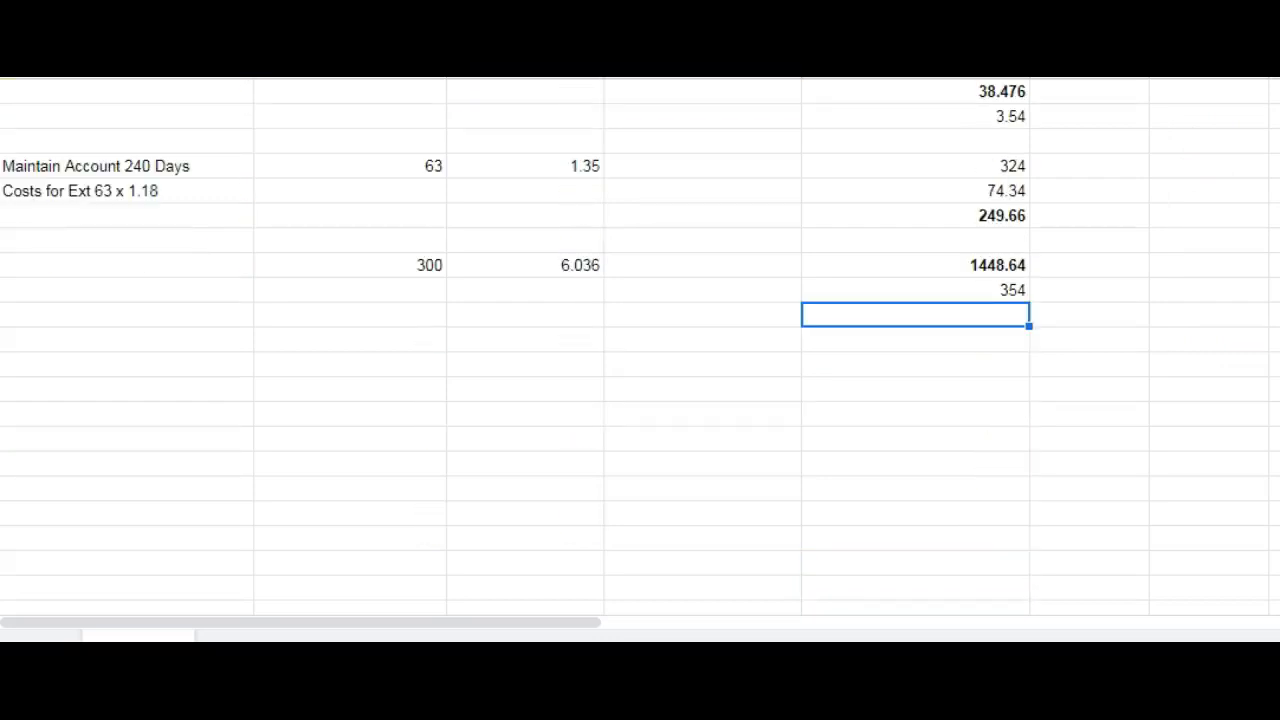
pyautogui.scroll(2, 674, 417)
pyautogui.click(415, 465)
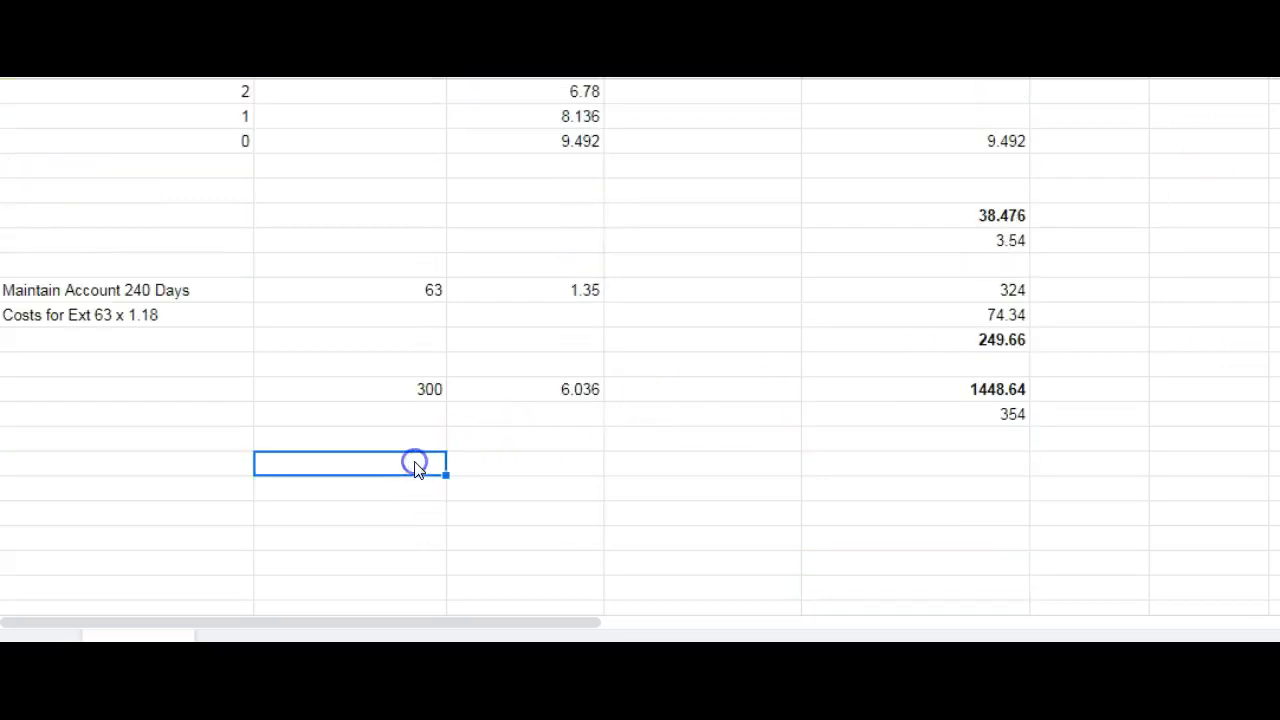
pyautogui.write('2')
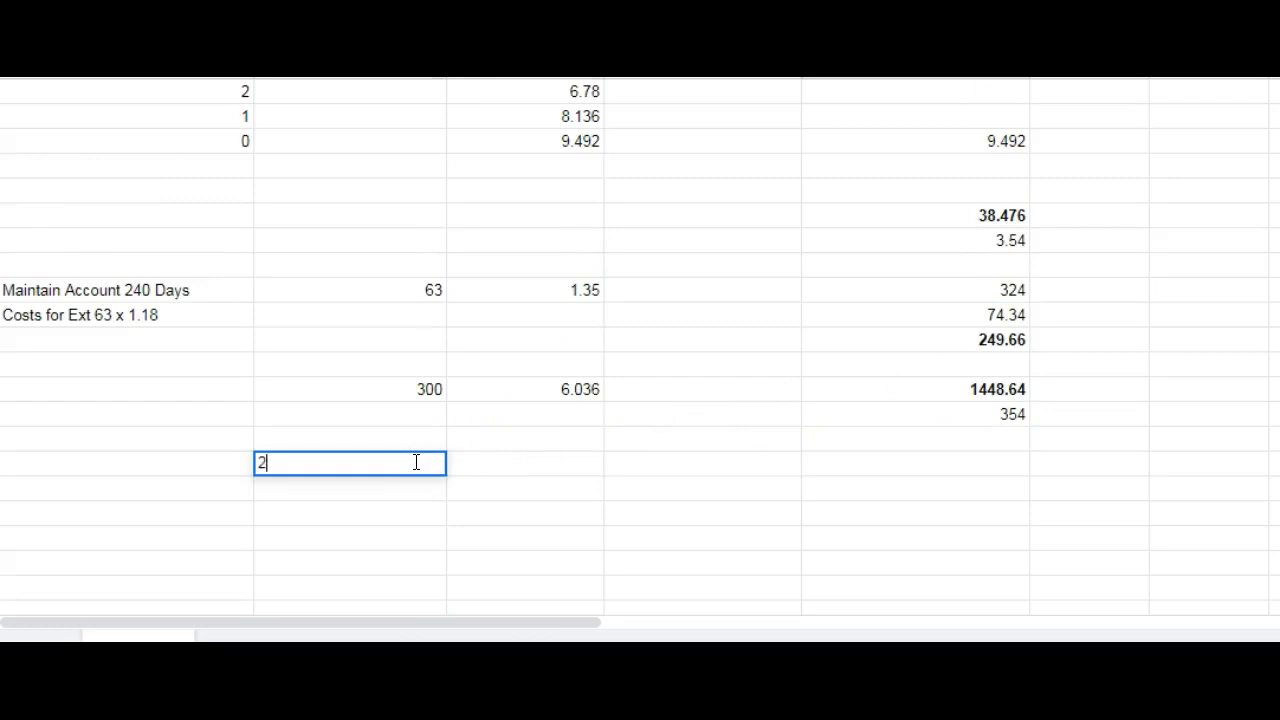
pyautogui.write('000')
# Step: Calculate the daily earnings for 2000 referrals in C273 with =D8+(D14*2000), using the own-clicks and rented-referral daily totals
pyautogui.click(512, 465)
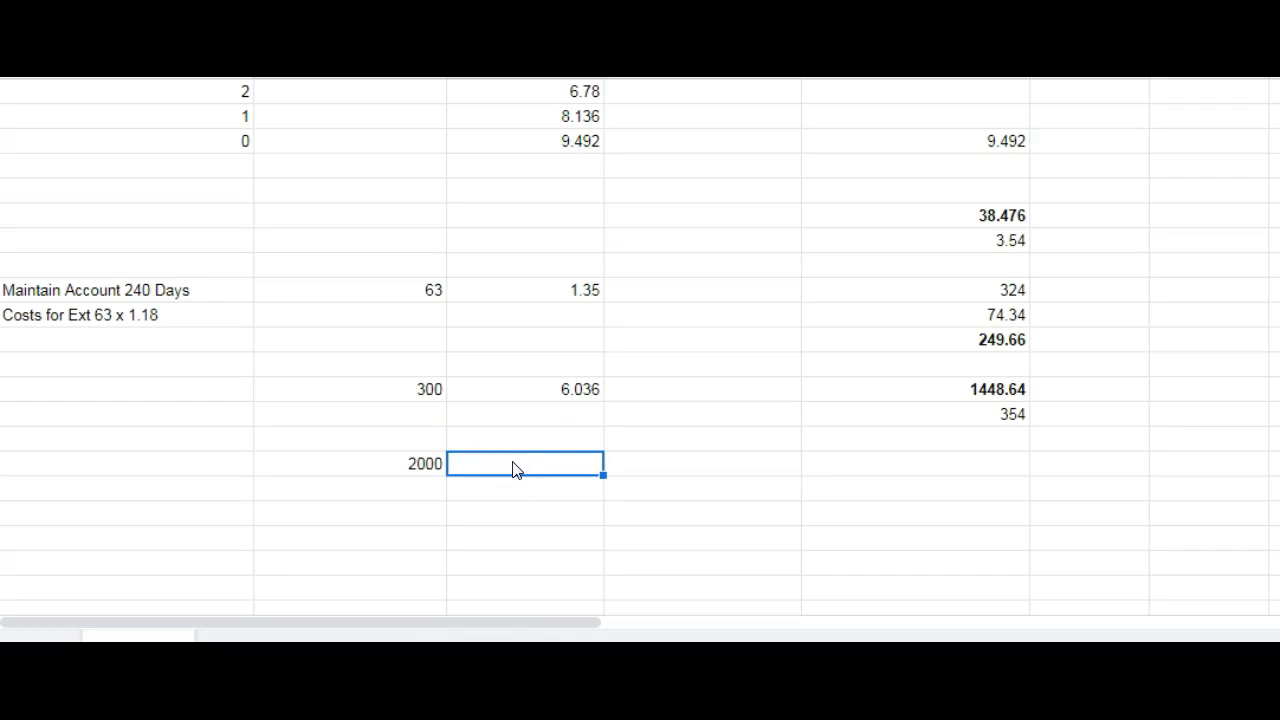
pyautogui.write('=')
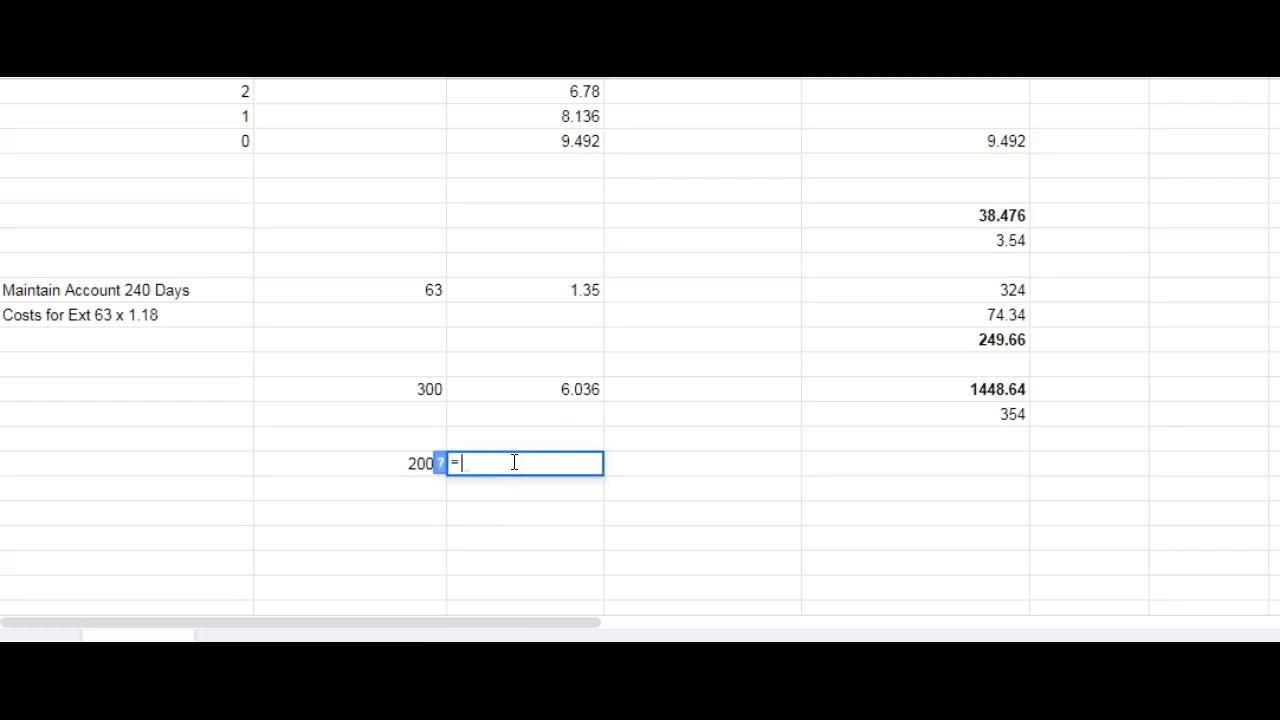
pyautogui.scroll(20, 640, 350)
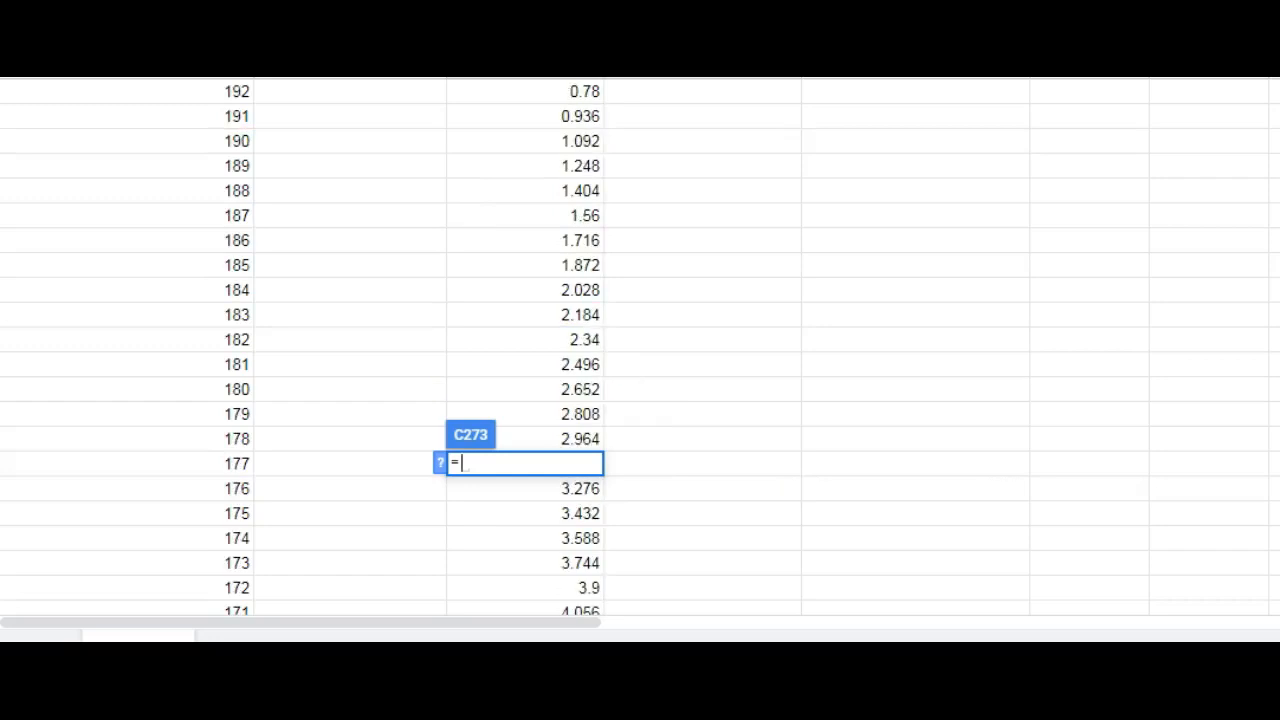
pyautogui.click(780, 266)
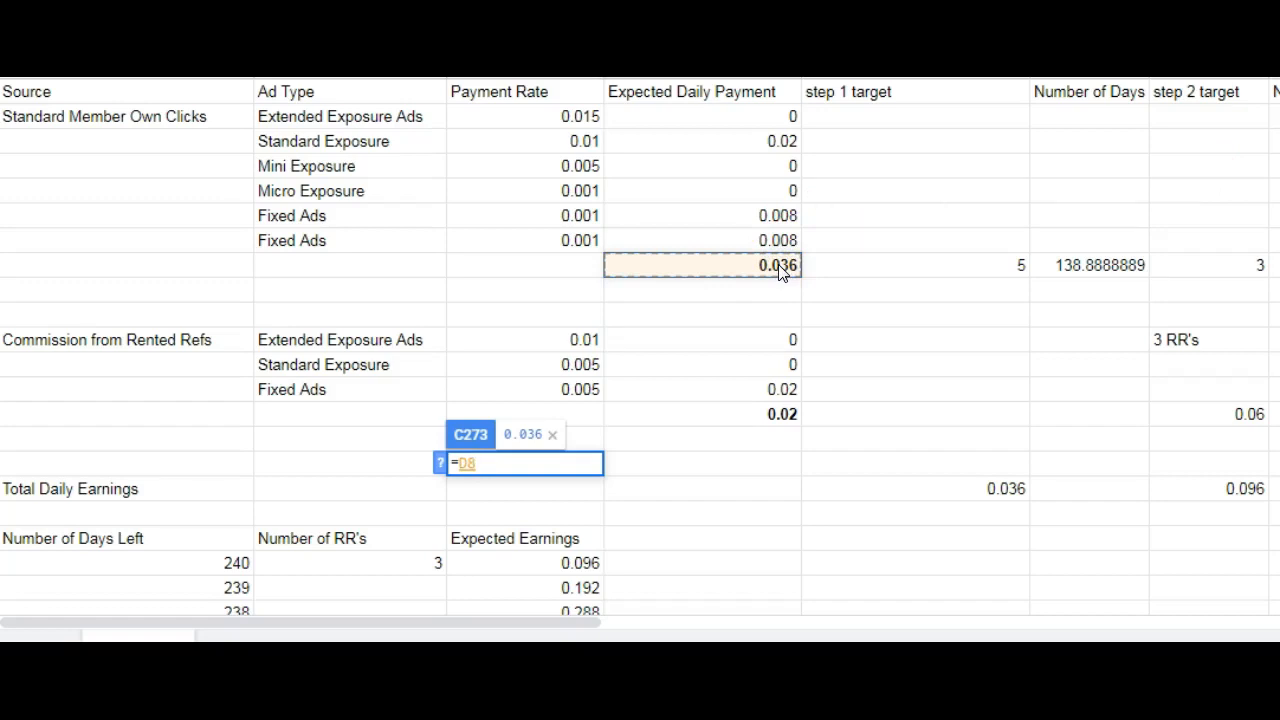
pyautogui.write('+')
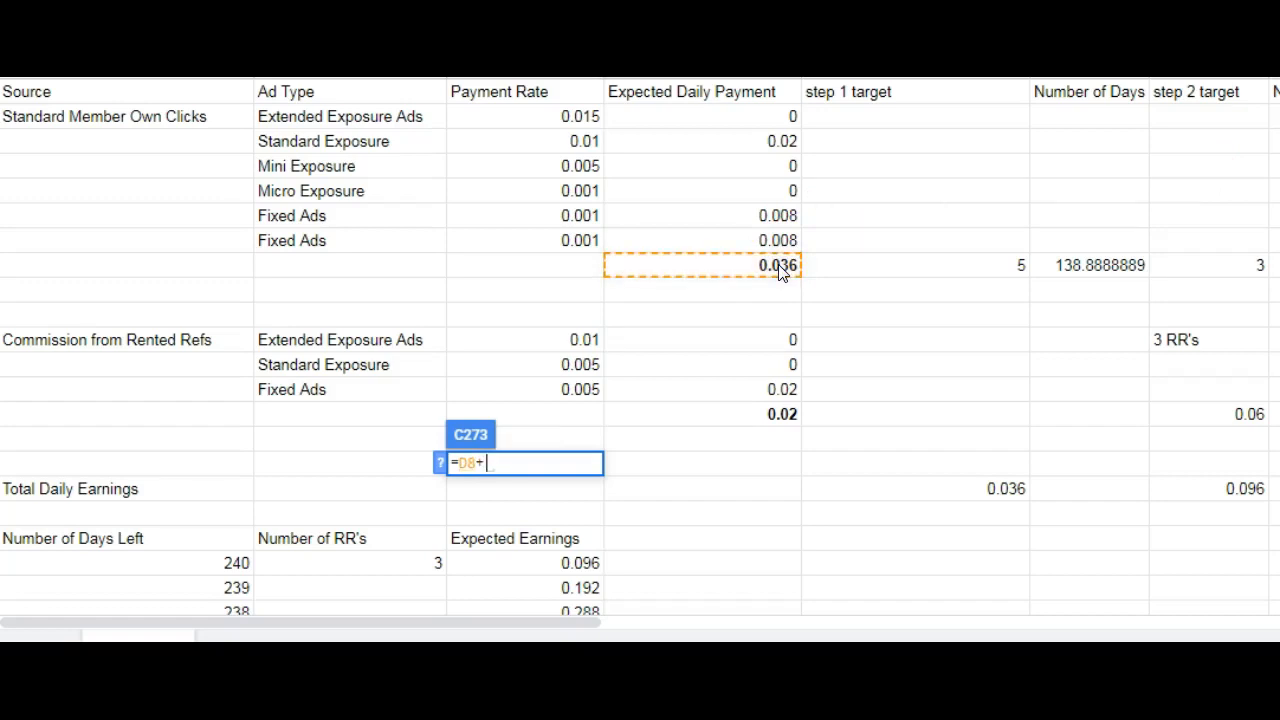
pyautogui.click(754, 418)
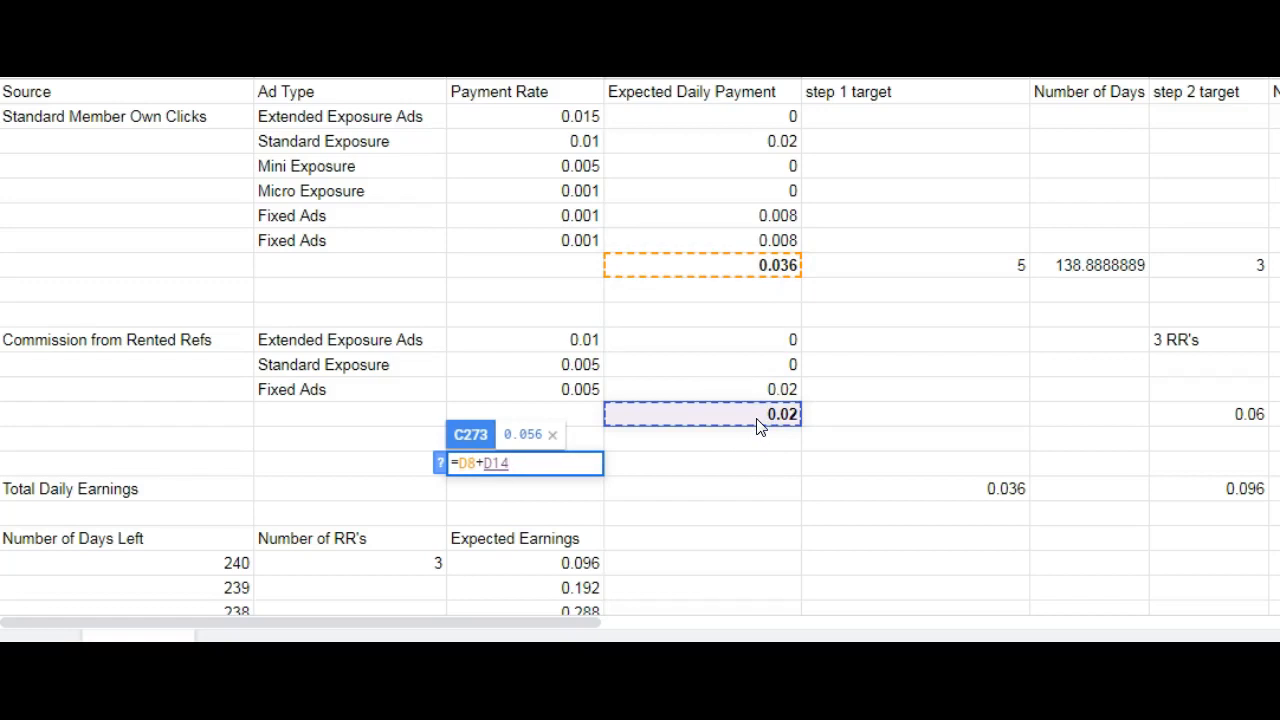
pyautogui.click(487, 464)
pyautogui.write('(')
pyautogui.click(517, 465)
pyautogui.write('*2')
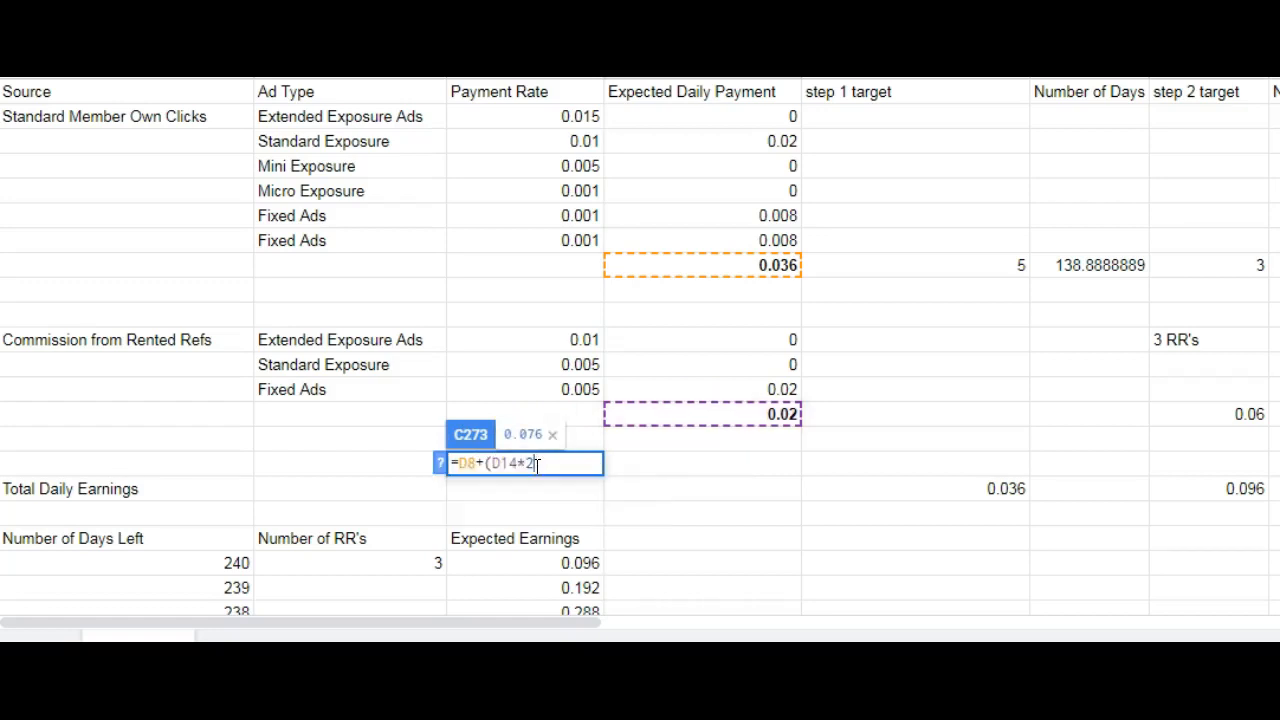
pyautogui.write('000)')
pyautogui.press('Return')
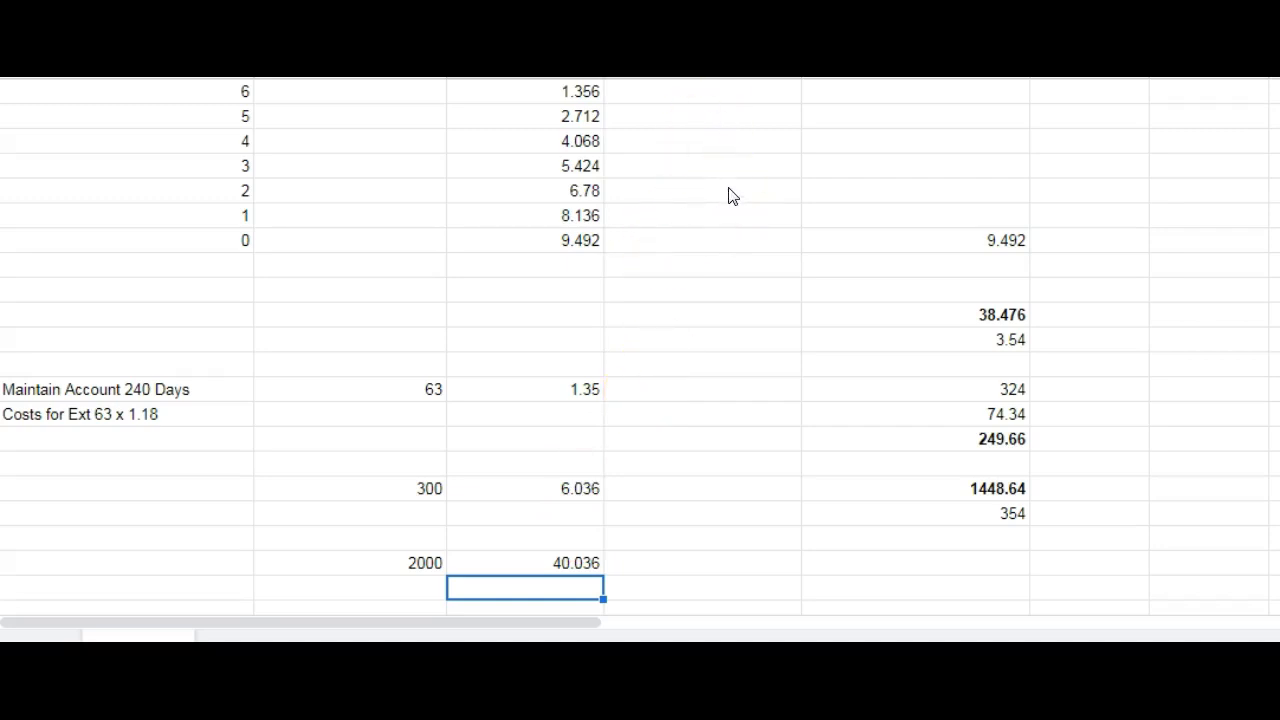
# Step: Calculate the 240-day earnings for 2000 referrals with =C273*240 in E273
pyautogui.click(828, 566)
pyautogui.write('=')
pyautogui.click(576, 566)
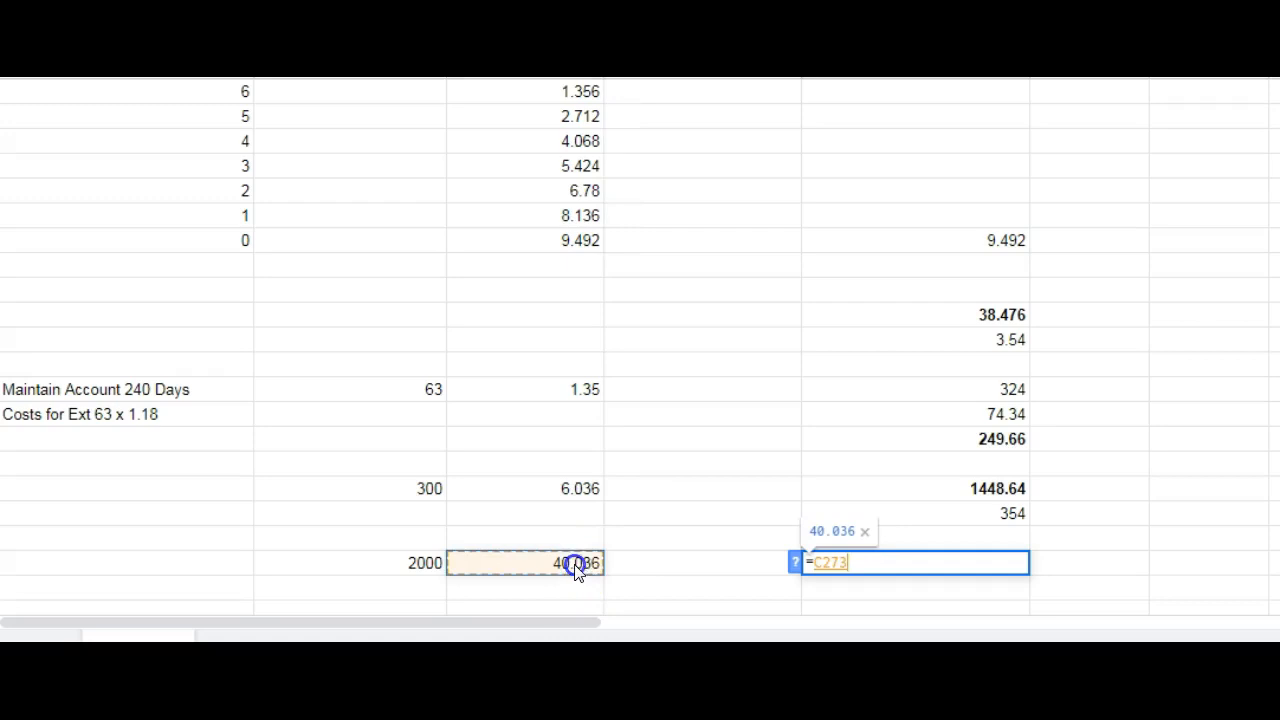
pyautogui.write('*24')
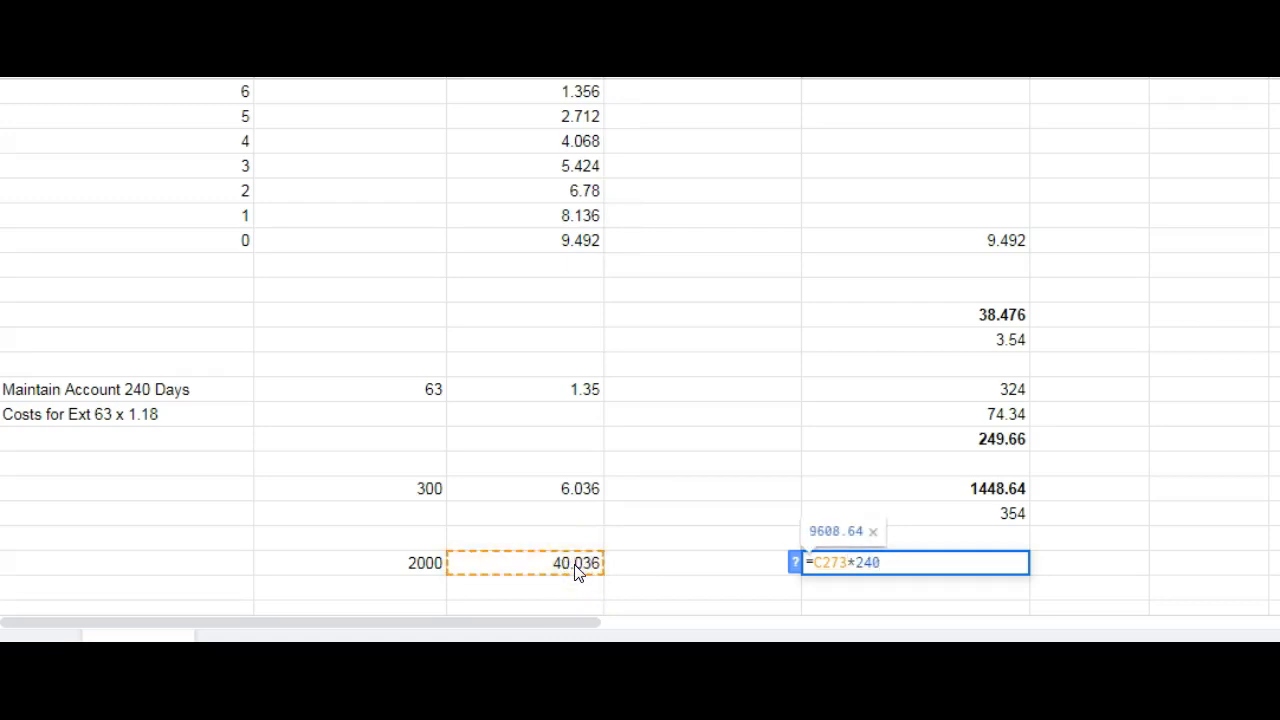
pyautogui.write('0')
pyautogui.press('Return')
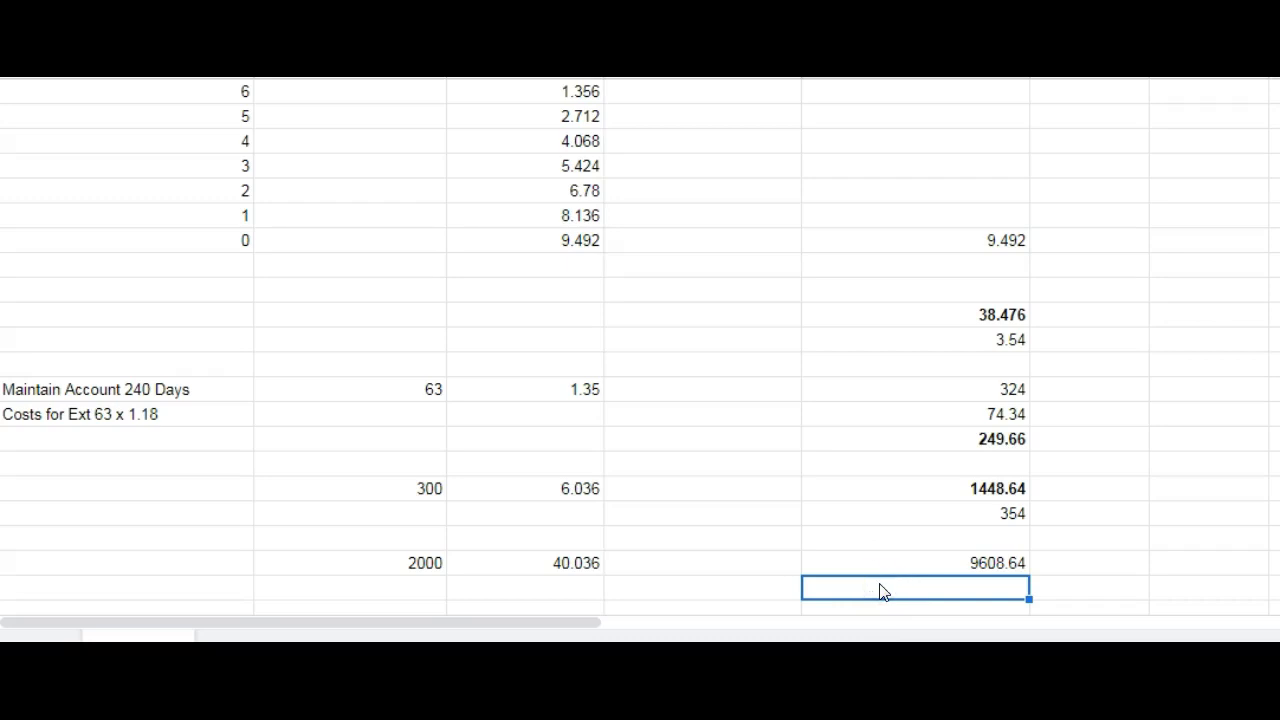
# Step: Calculate the extension cost for 2000 referrals with =2000*1.18 in E274, directly below their 240-day earnings
pyautogui.write('=2000')
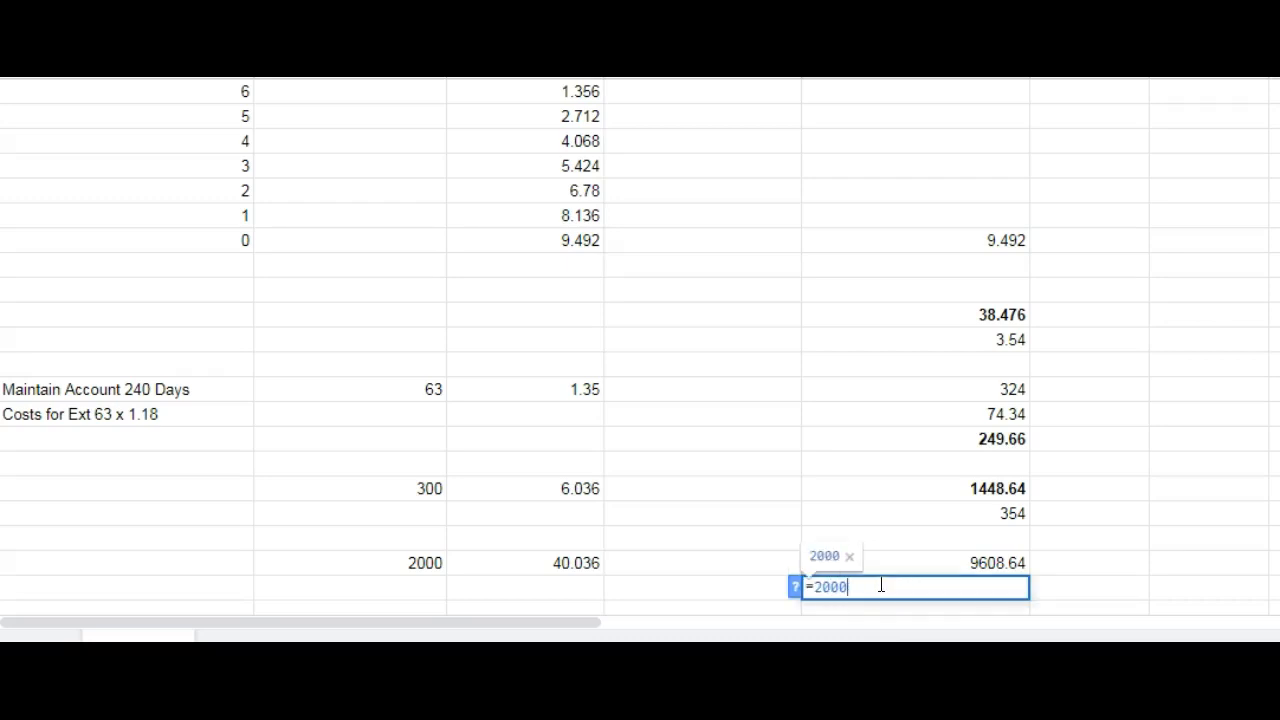
pyautogui.write('*1.18')
pyautogui.press('Return')
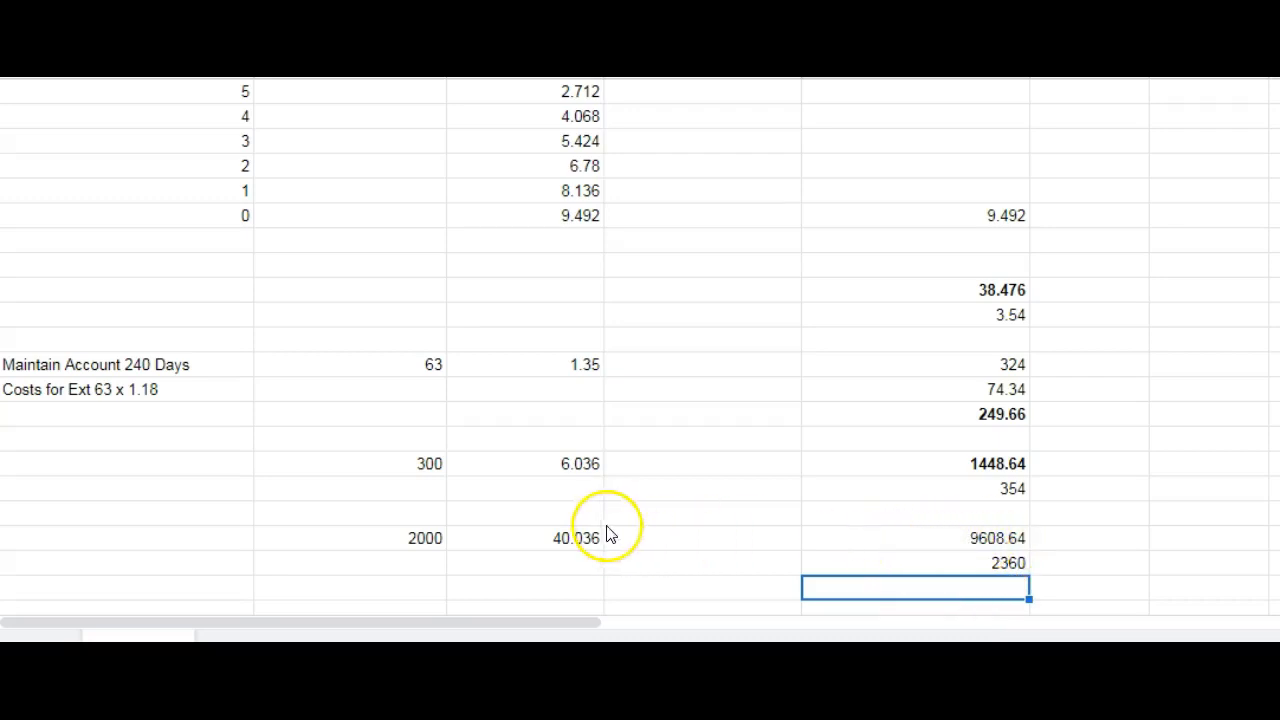
pyautogui.click(958, 551)
pyautogui.click(945, 551)
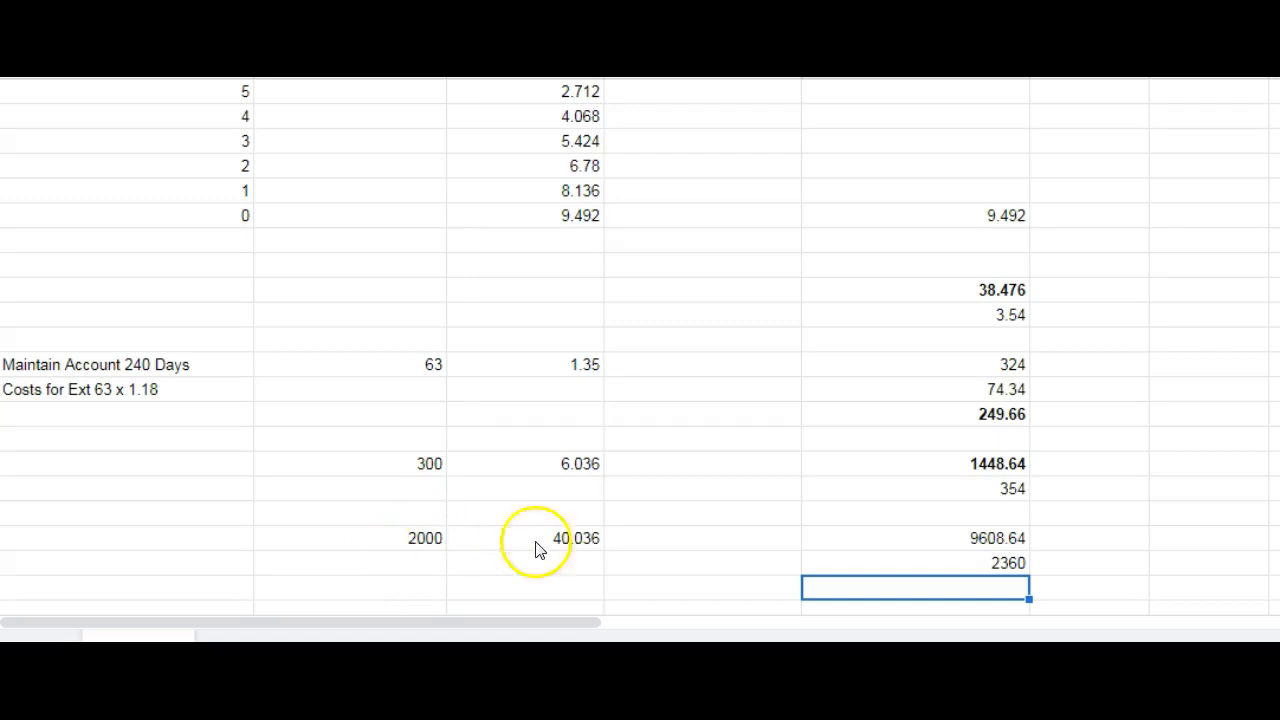
# Step: Enter 80 as a further deduction in E275, directly below the extension cost for 2000 referrals
pyautogui.click(990, 591)
pyautogui.write('80')
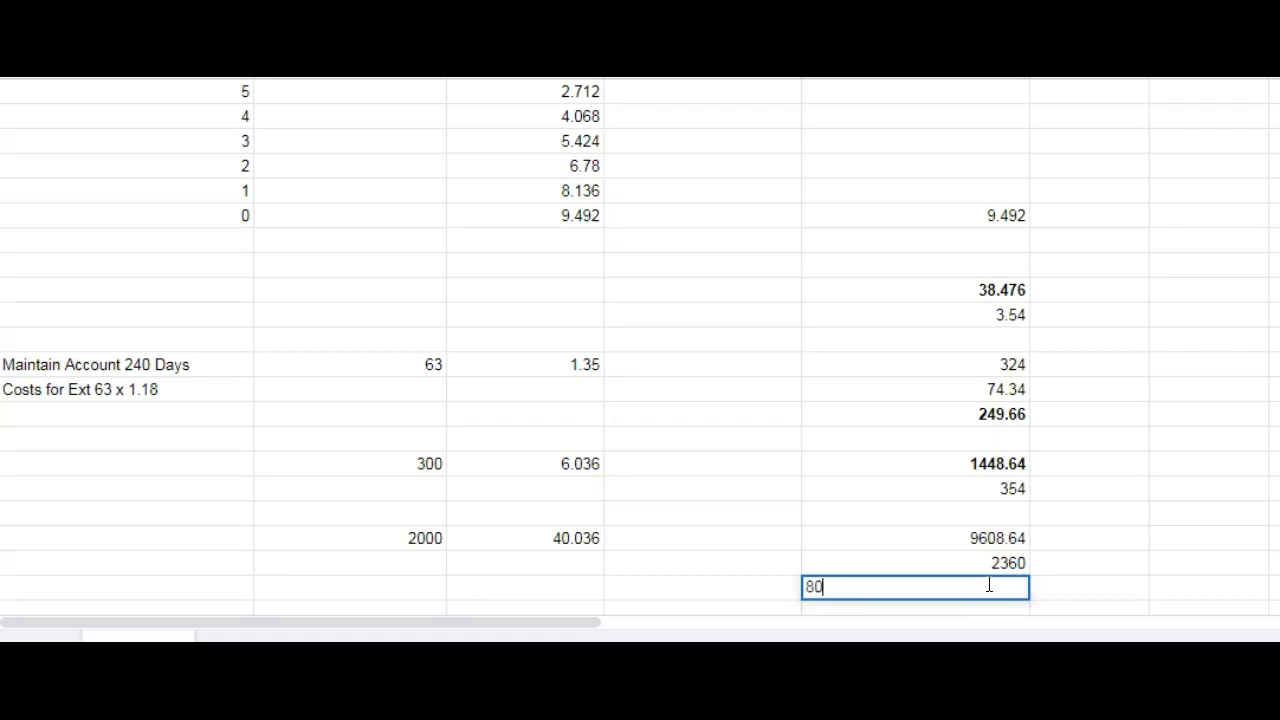
pyautogui.click(986, 609)
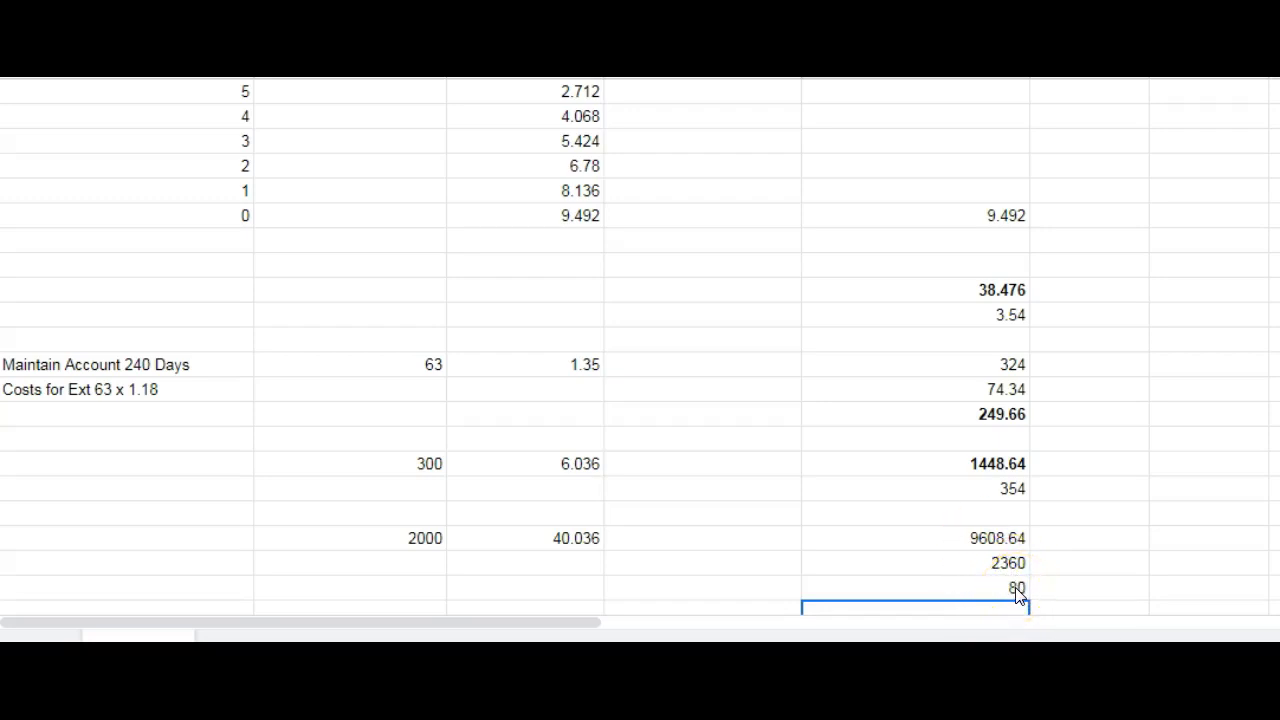
# Step: Calculate the net earnings for 2000 referrals with =E273-E274-E275 in E276 and make the result bold
pyautogui.write('=')
pyautogui.click(985, 514)
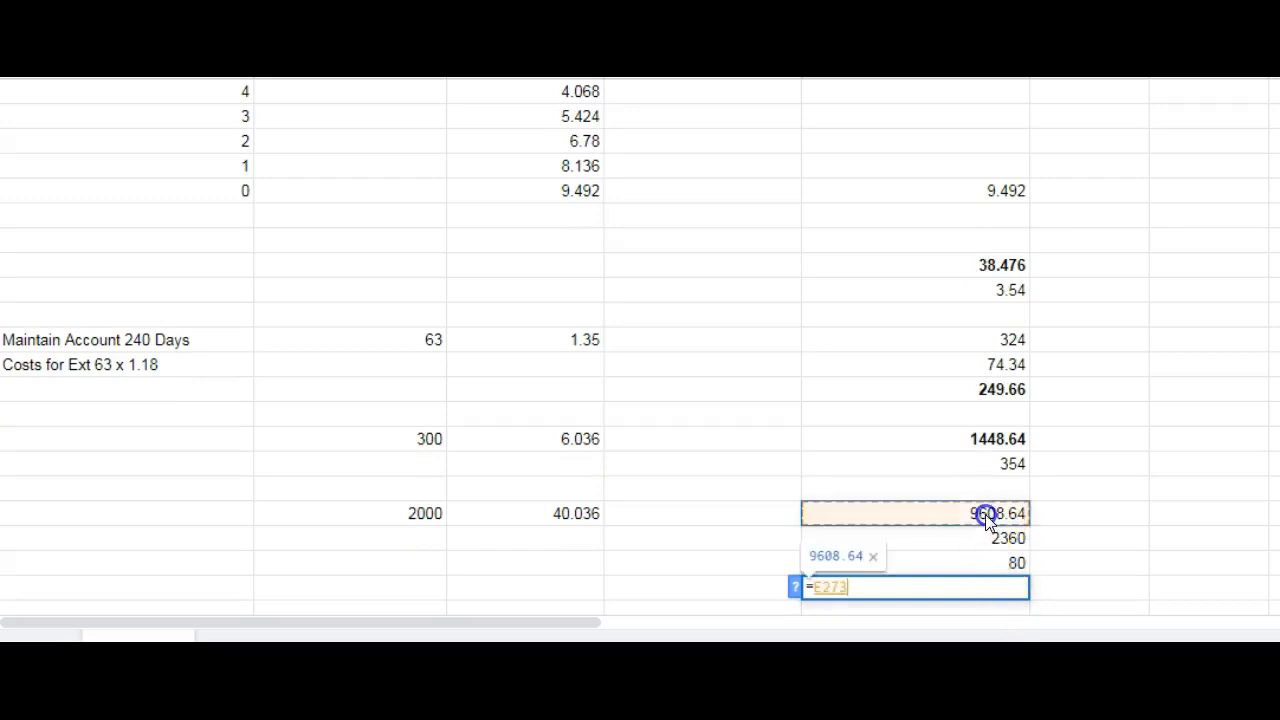
pyautogui.write('-')
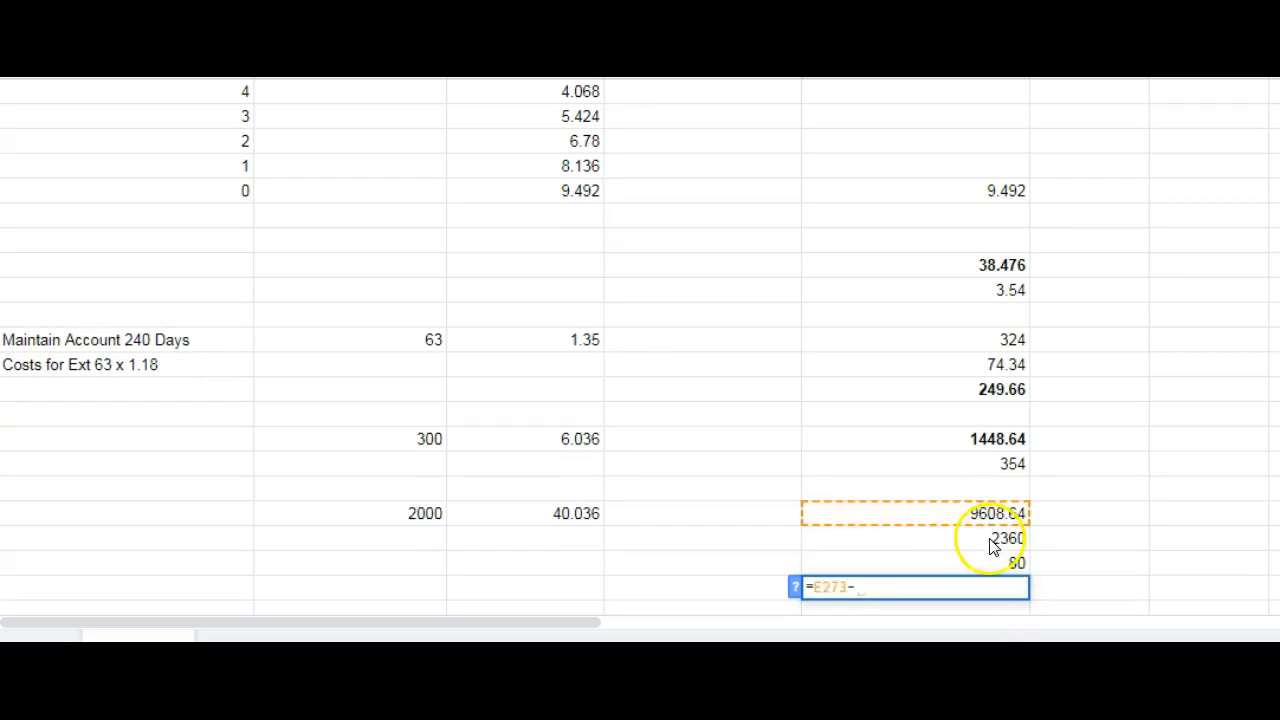
pyautogui.click(990, 538)
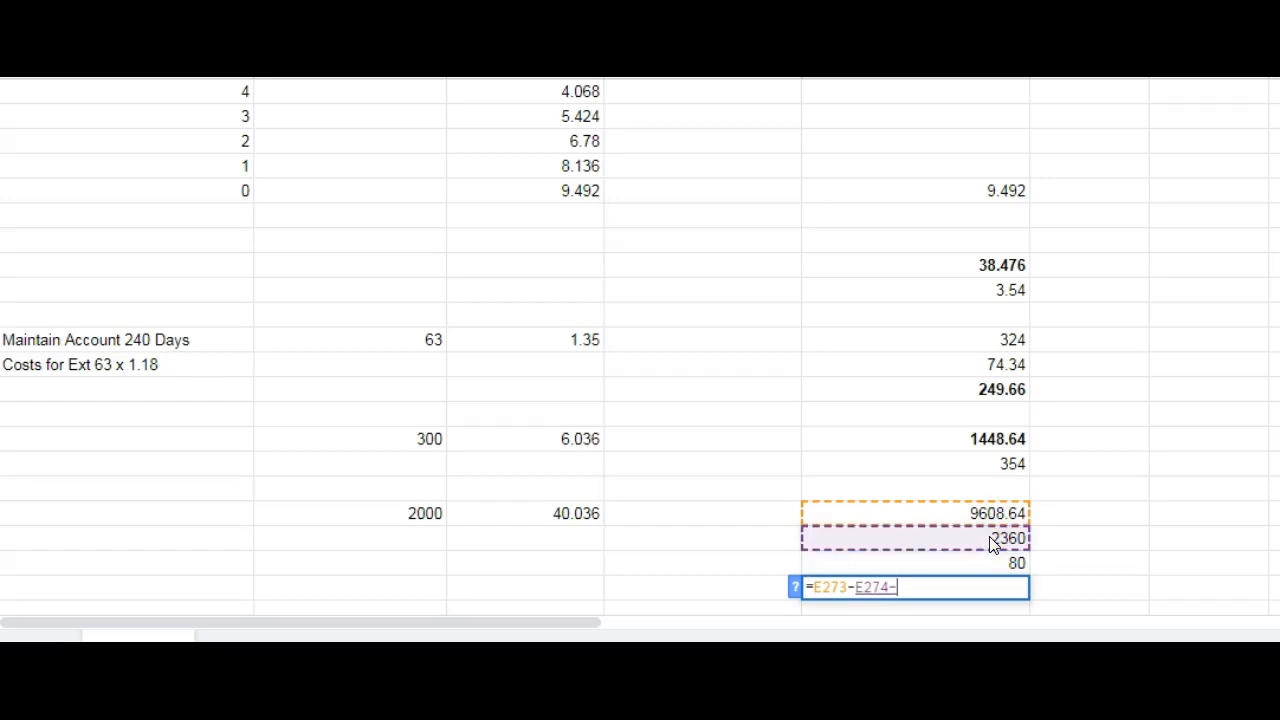
pyautogui.write('-')
pyautogui.click(990, 563)
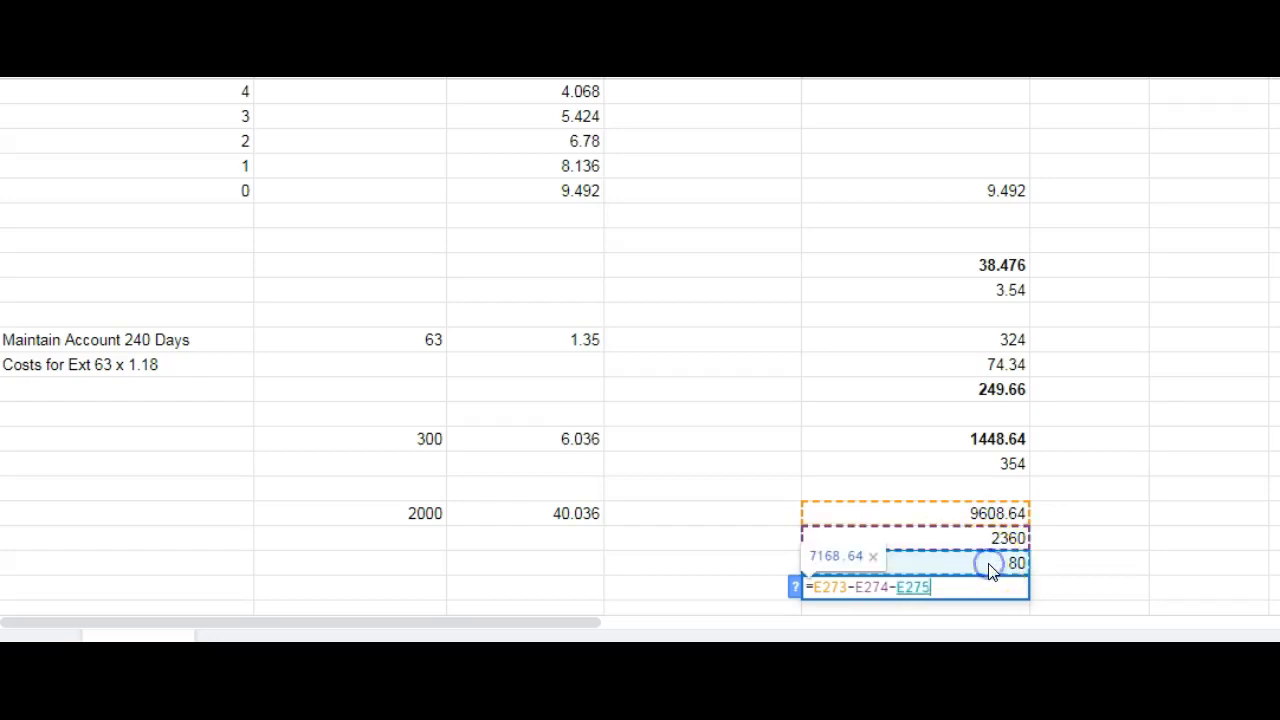
pyautogui.press('Return')
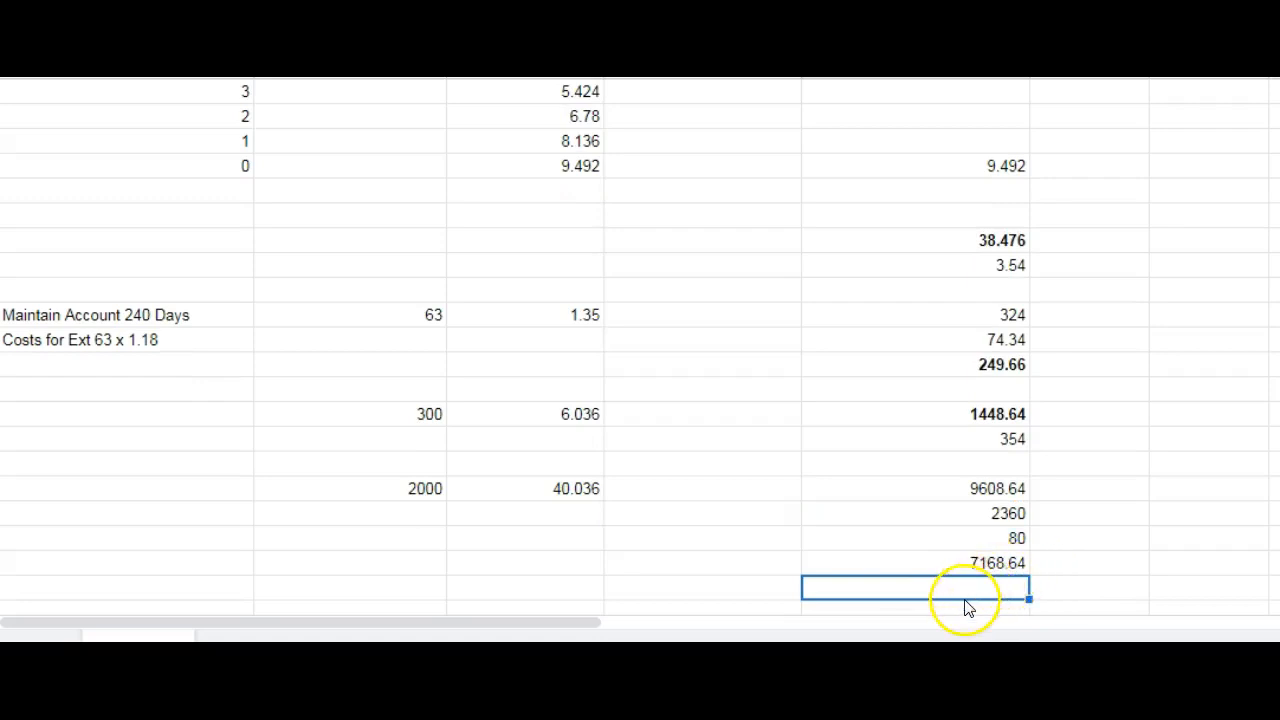
pyautogui.click(965, 568)
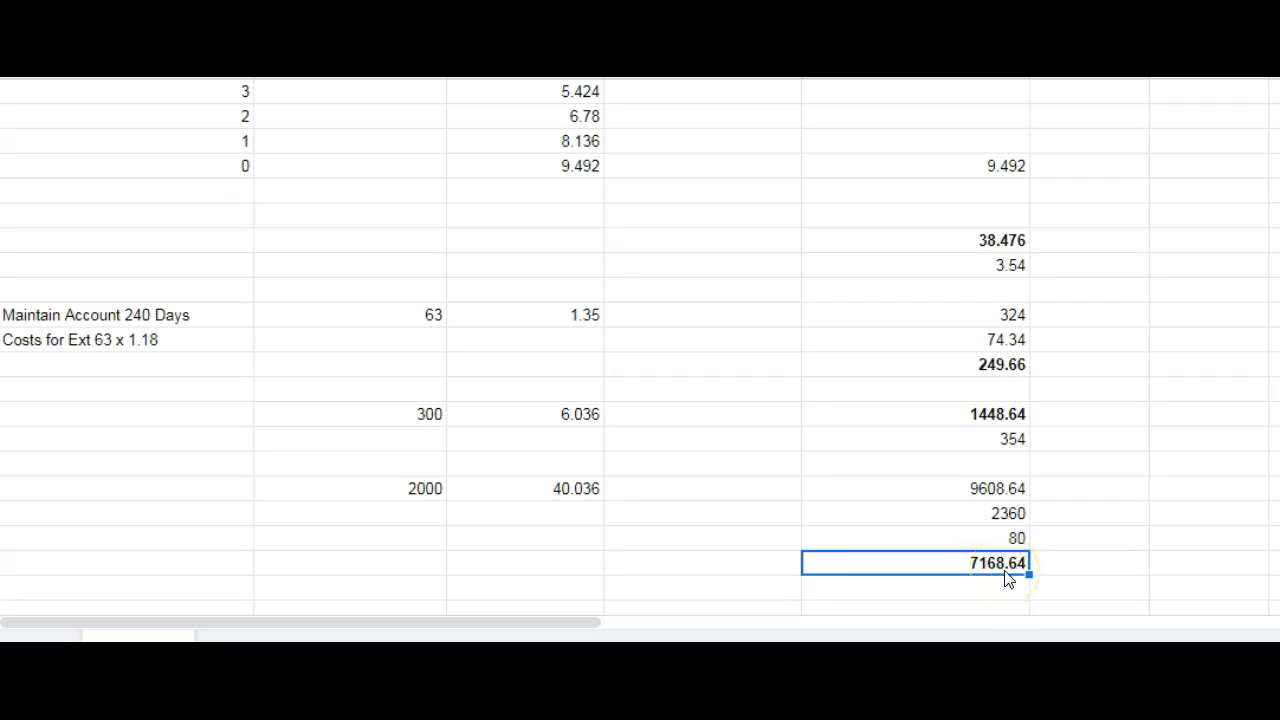
# Step: Review the whole projection from the daily payment rates through the 240-day referral countdown to the 300- and 2000-referral calculations
pyautogui.click(1076, 576)
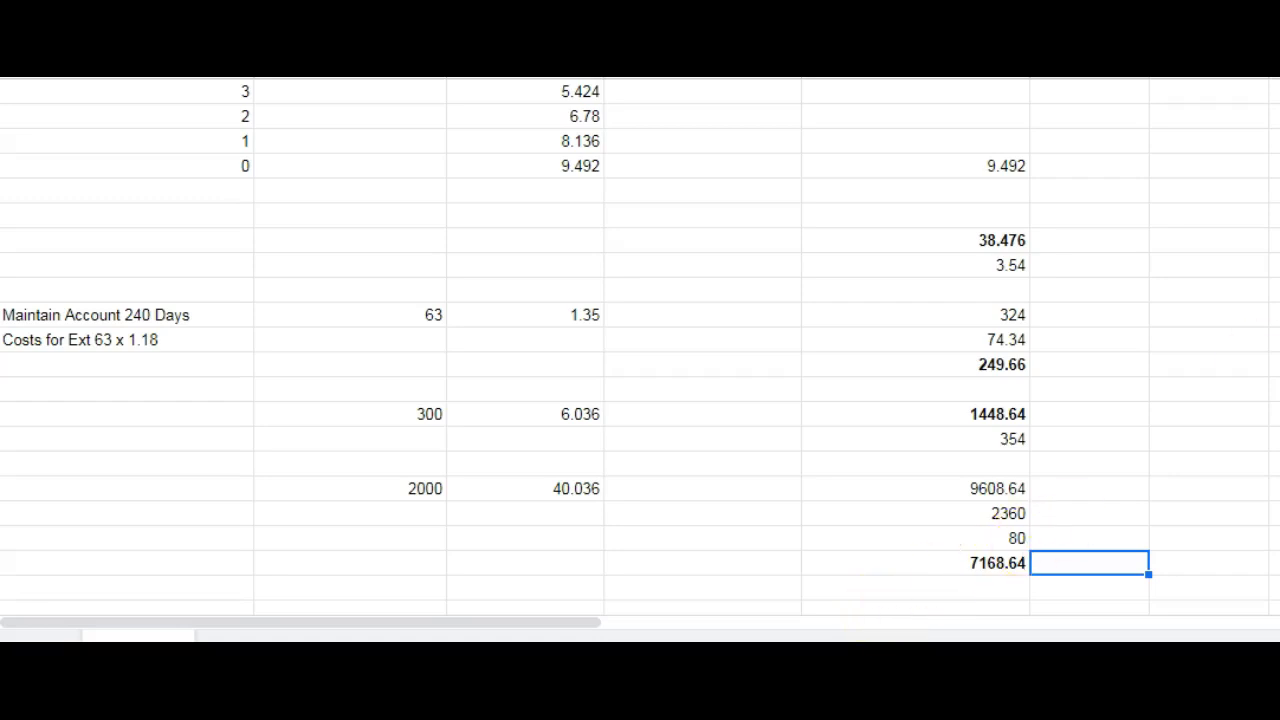
pyautogui.scroll(20, 868, 216)
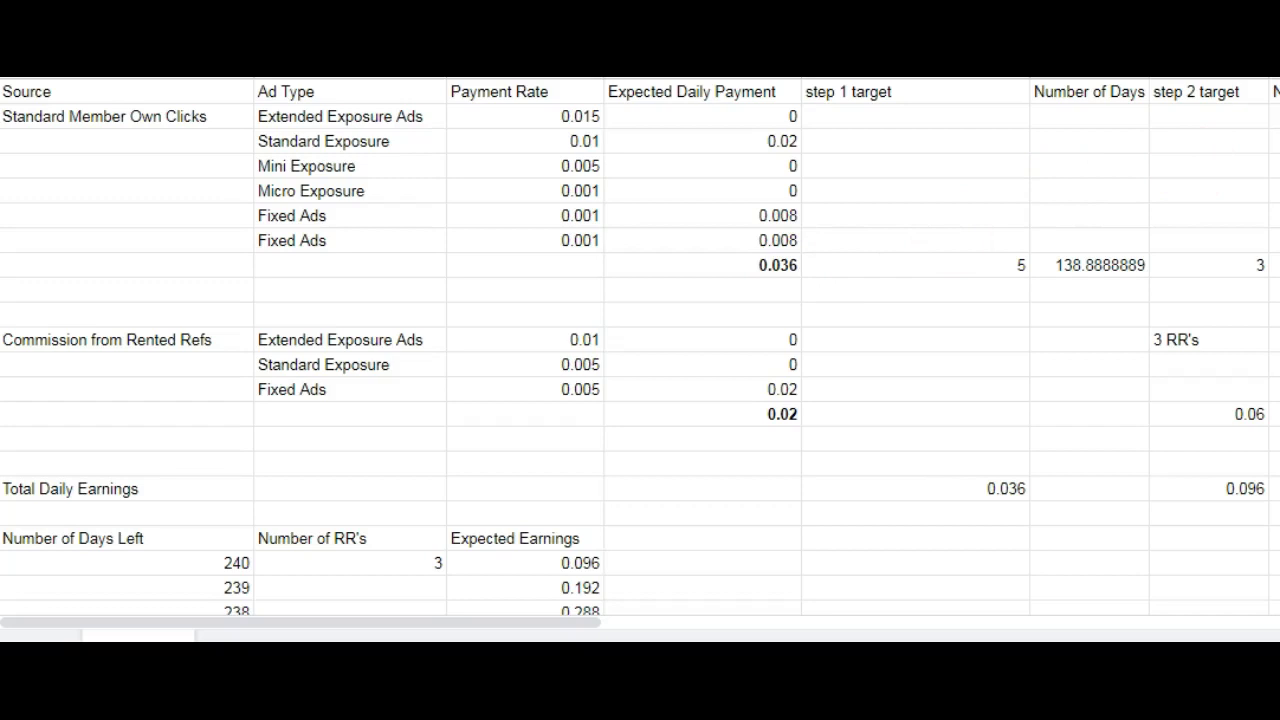
pyautogui.scroll(-9, 640, 350)
pyautogui.scroll(3, 640, 350)
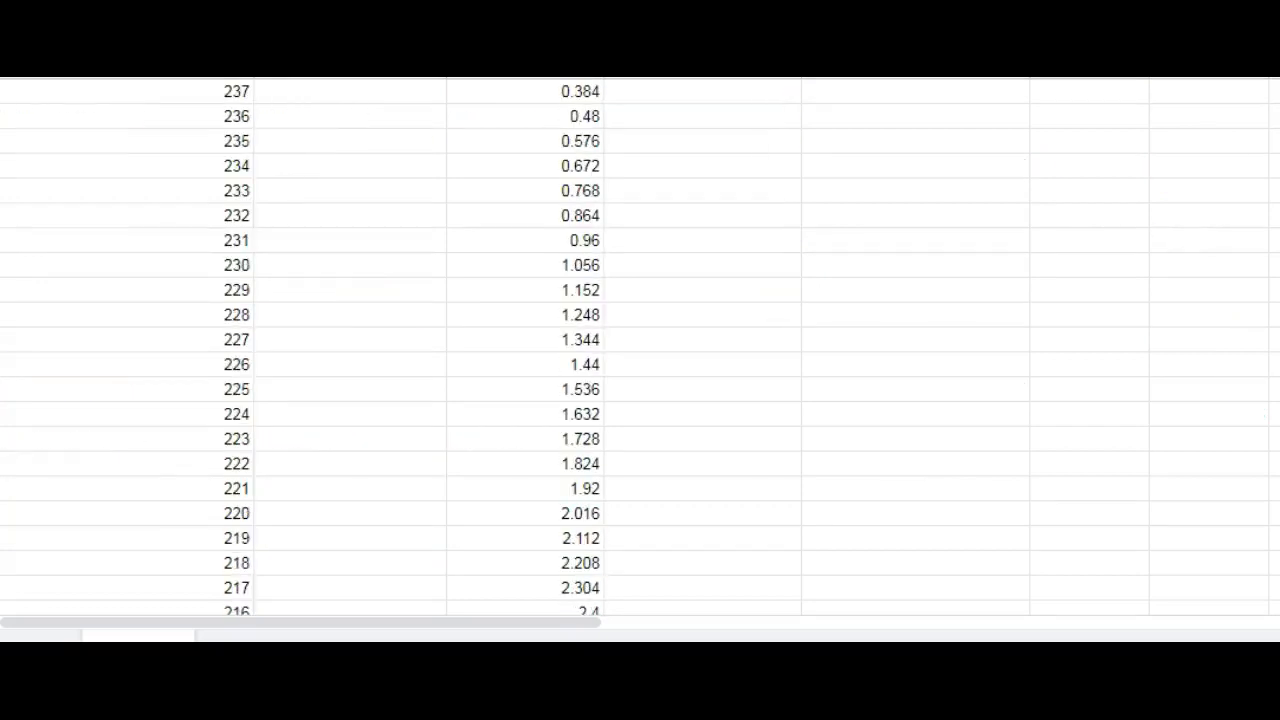
pyautogui.scroll(3, 640, 350)
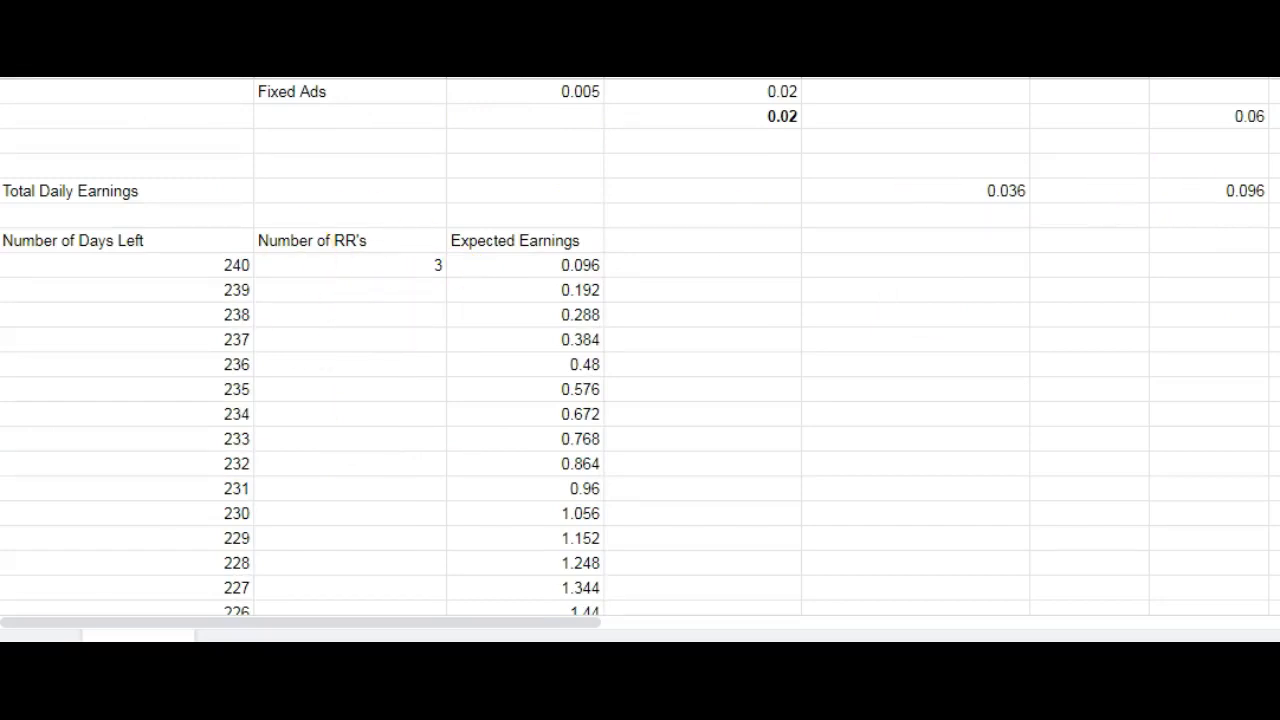
pyautogui.scroll(-15, 640, 350)
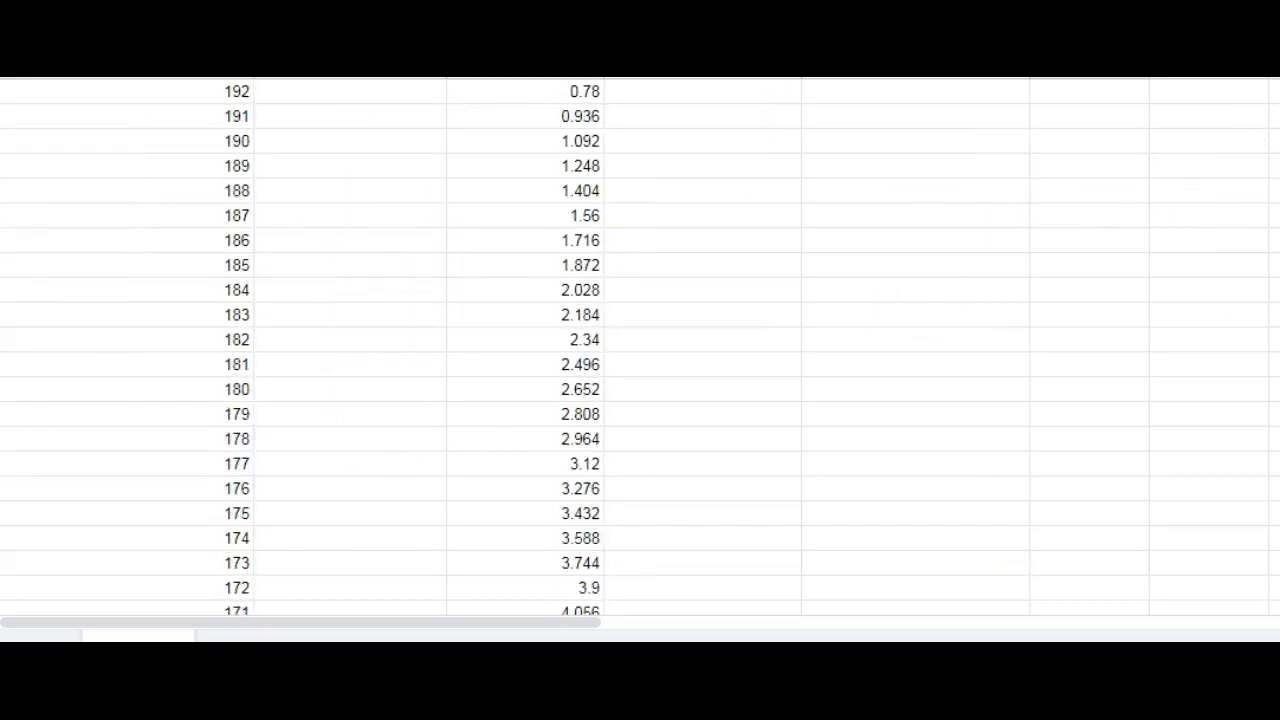
pyautogui.scroll(3, 640, 350)
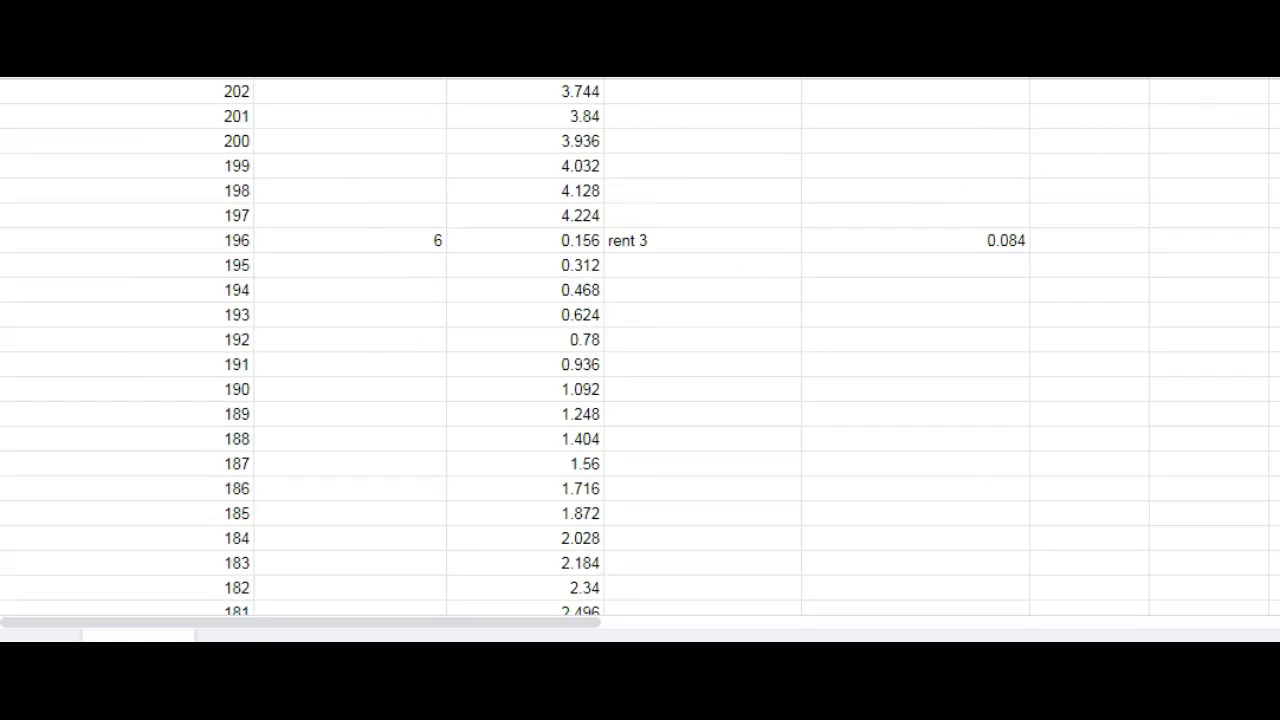
pyautogui.scroll(-15, 640, 350)
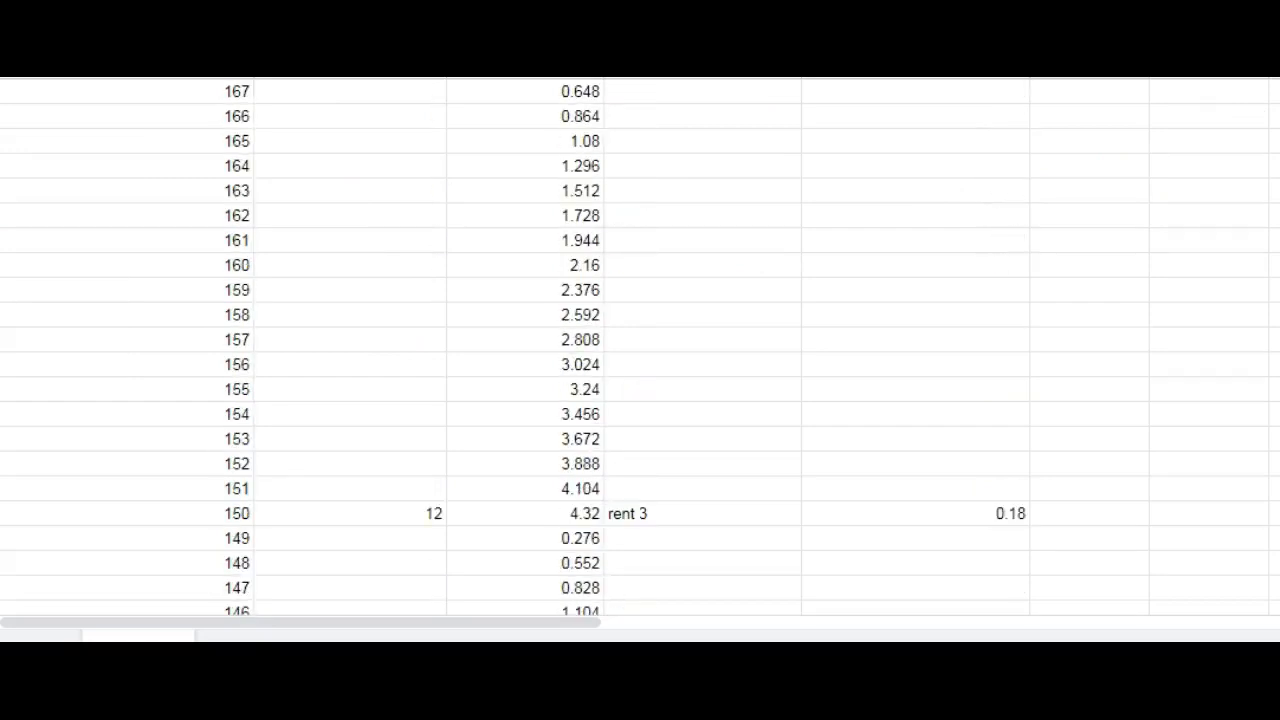
pyautogui.scroll(-20, 640, 350)
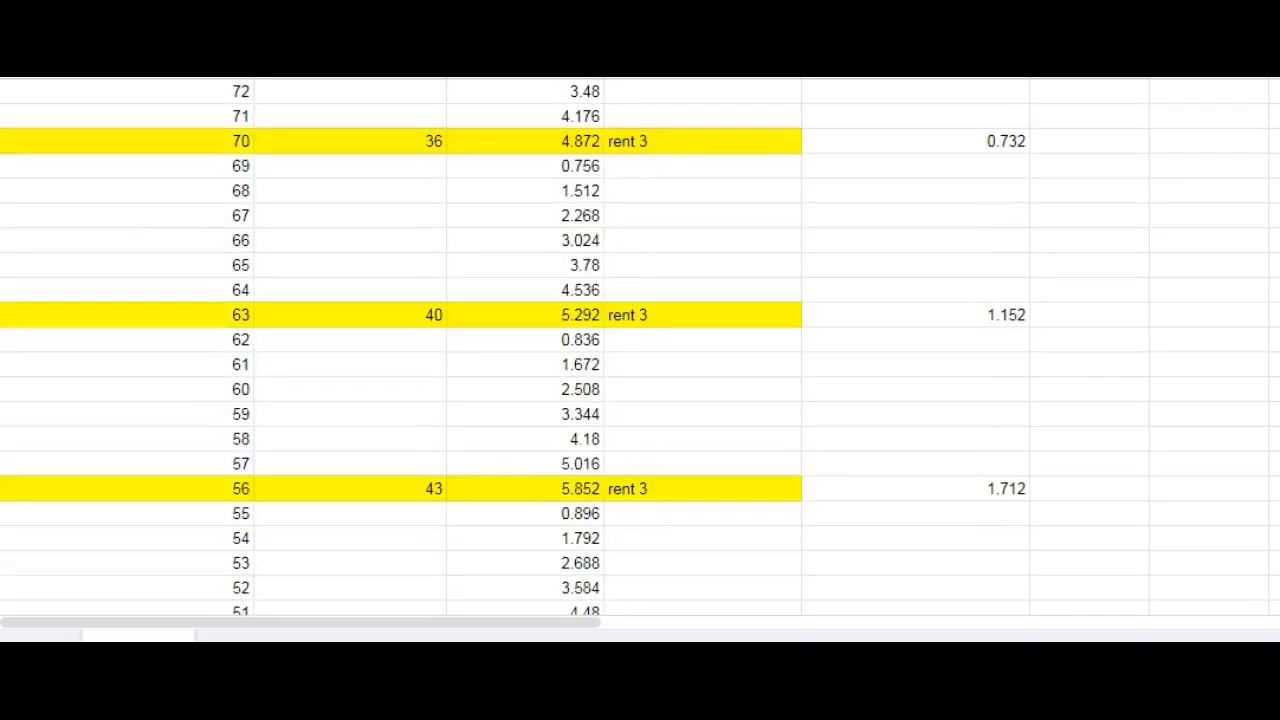
pyautogui.scroll(-15, 640, 350)
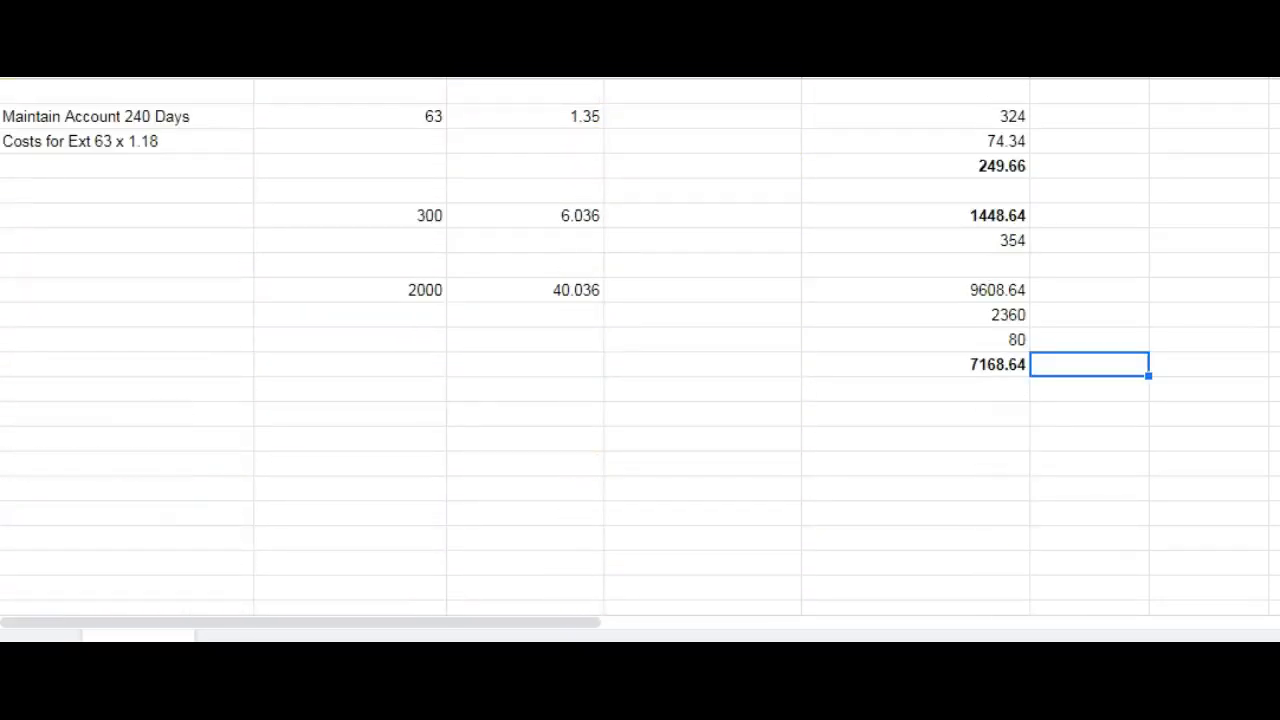